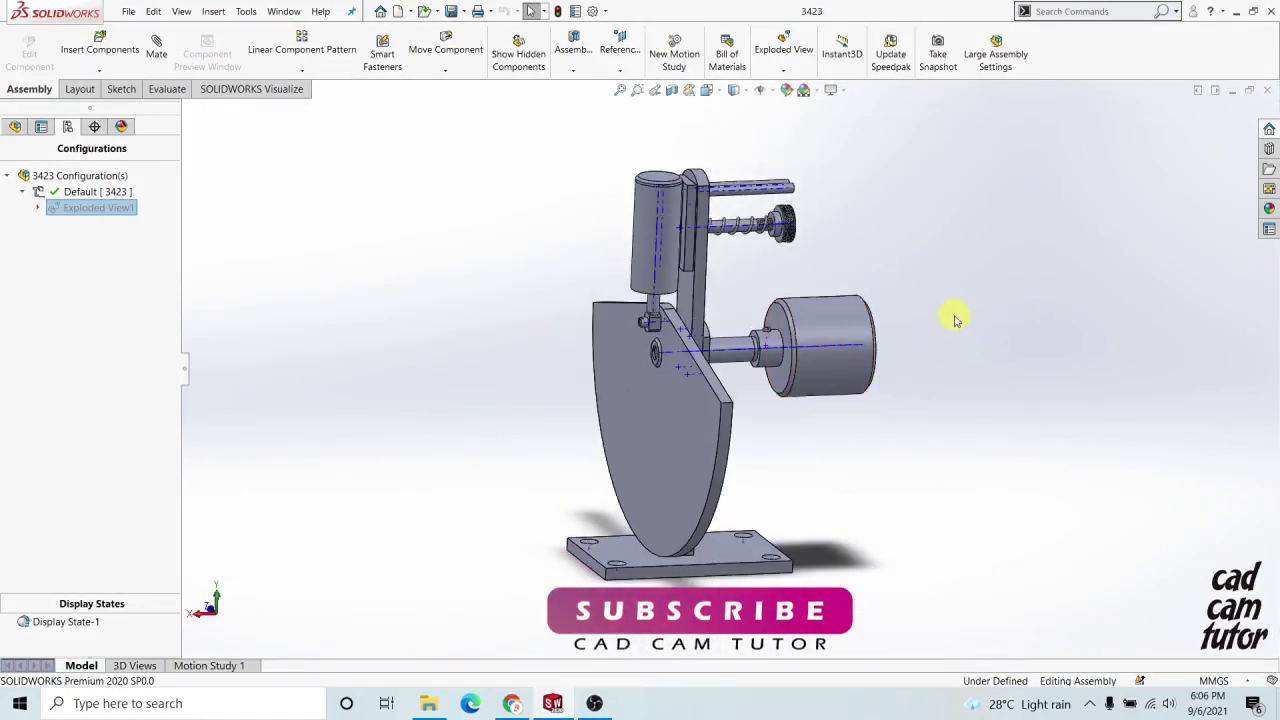
# - Orient the assembly and explode it using Exploded View1
pyautogui.moveTo(955, 320)
pyautogui.mouseDown(button='middle')
pyautogui.moveTo(943, 277)
pyautogui.moveTo(883, 291)
pyautogui.moveTo(946, 289)
pyautogui.moveTo(934, 325)
pyautogui.mouseUp(button='middle')
pyautogui.moveTo(835, 337); pyautogui.dragTo(834, 323, button='middle')
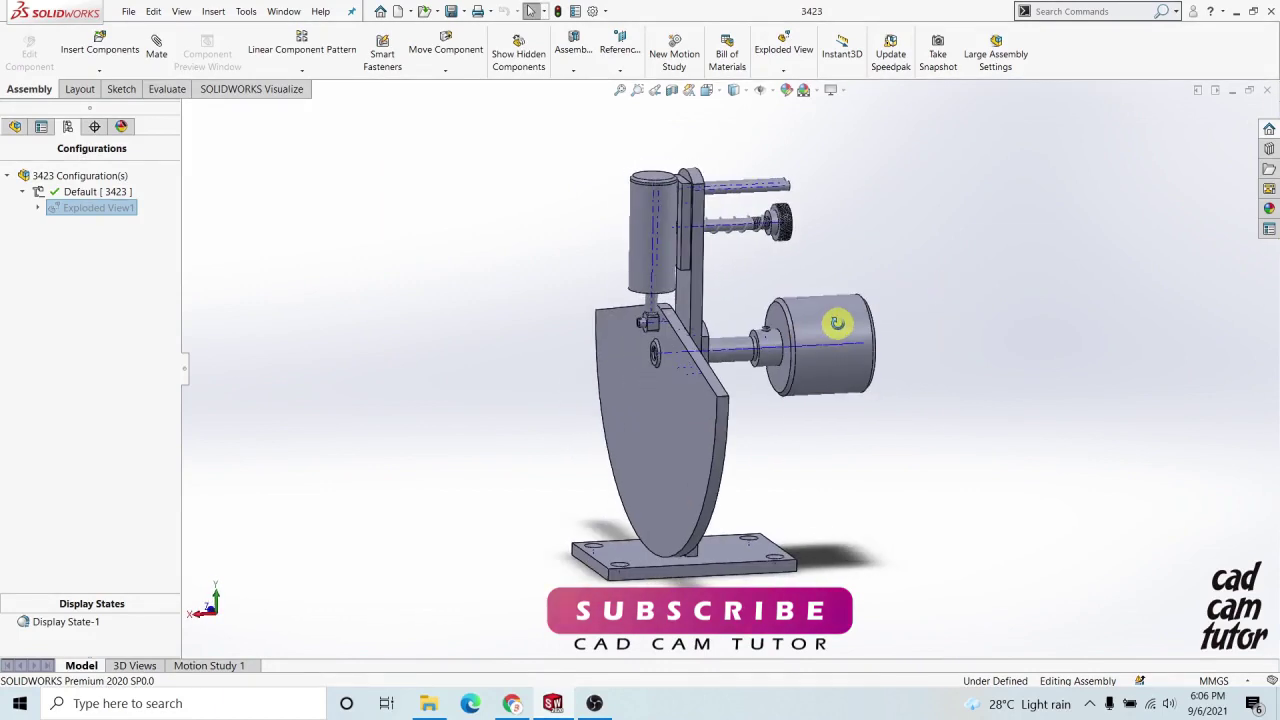
pyautogui.doubleClick(71, 219)
pyautogui.scroll(3, 832, 340)
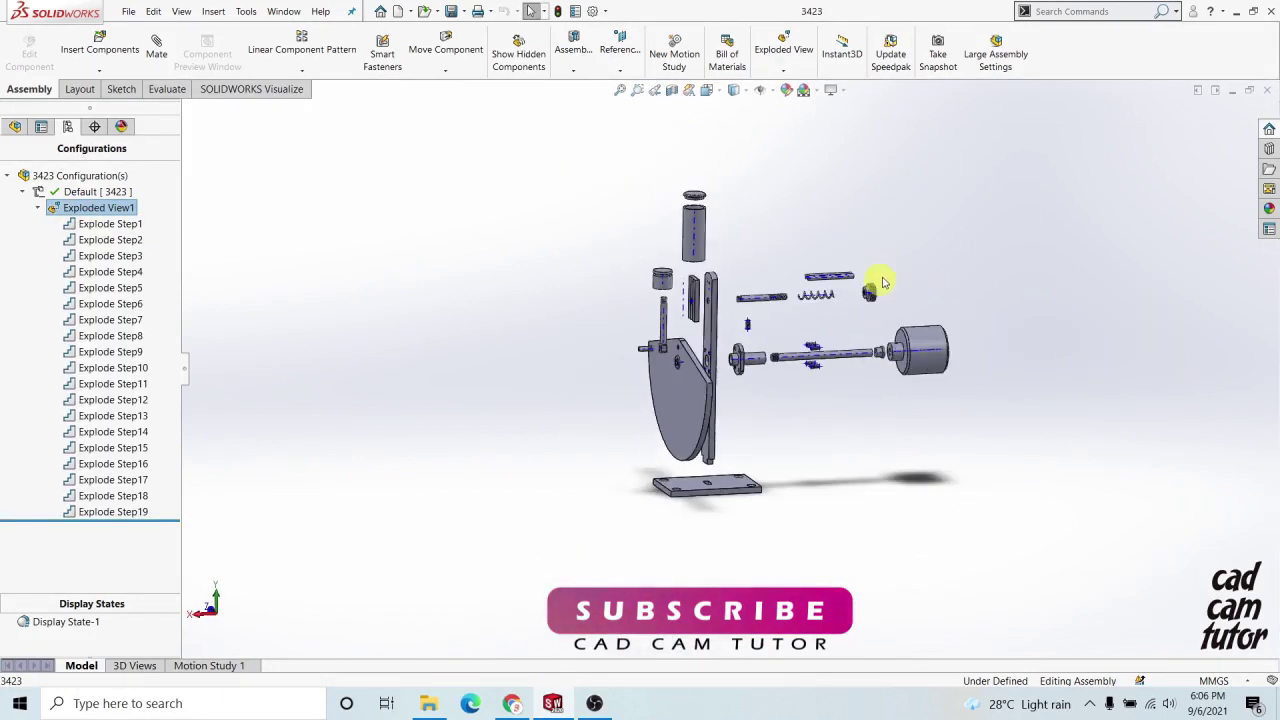
pyautogui.moveTo(877, 277); pyautogui.dragTo(838, 287, button='middle')
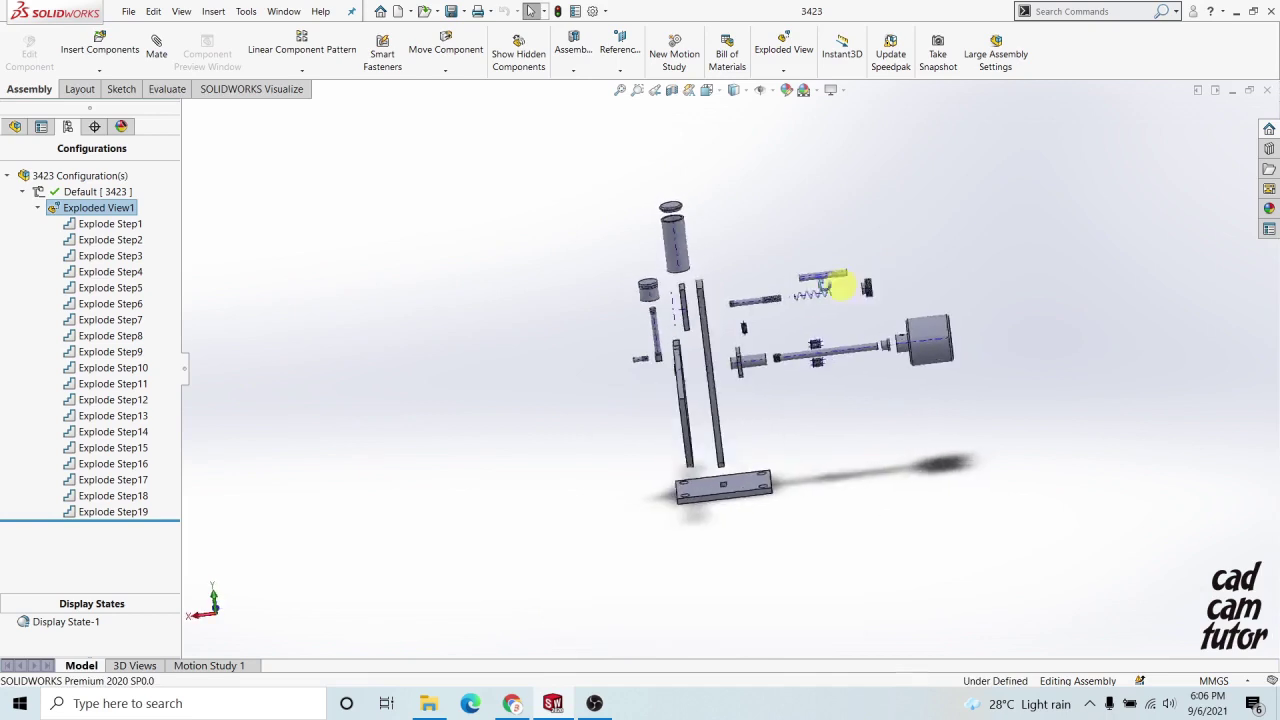
# - Collapse the assembly, then explode Exploded View1 again and inspect its 19-step layout
pyautogui.doubleClick(92, 208)
pyautogui.moveTo(640, 330); pyautogui.dragTo(826, 370, button='middle')
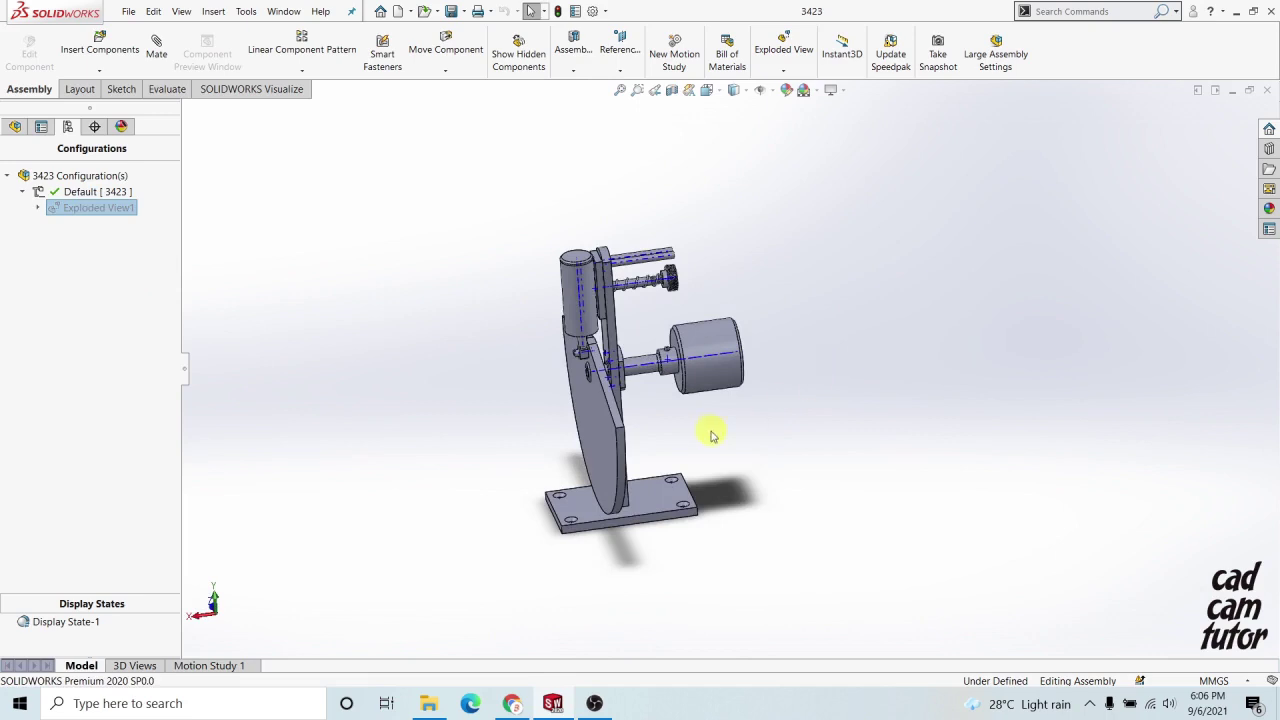
pyautogui.moveTo(711, 435); pyautogui.dragTo(683, 437, button='middle')
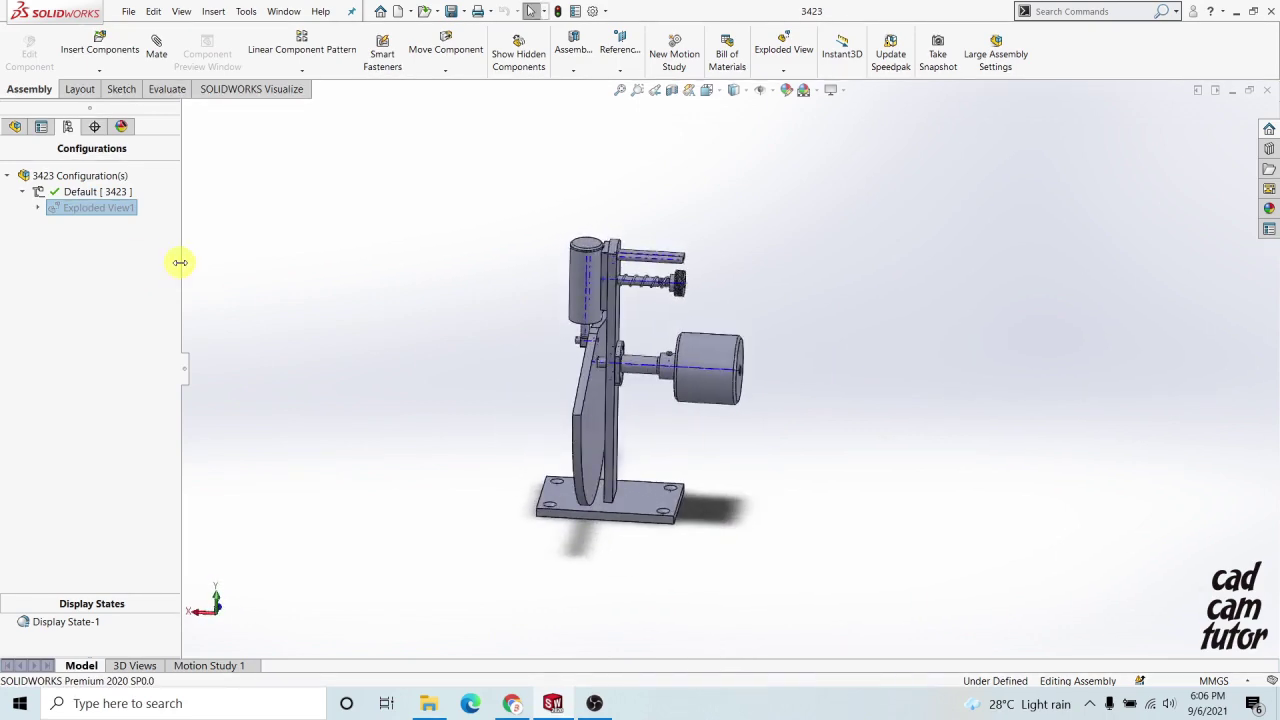
pyautogui.doubleClick(89, 209)
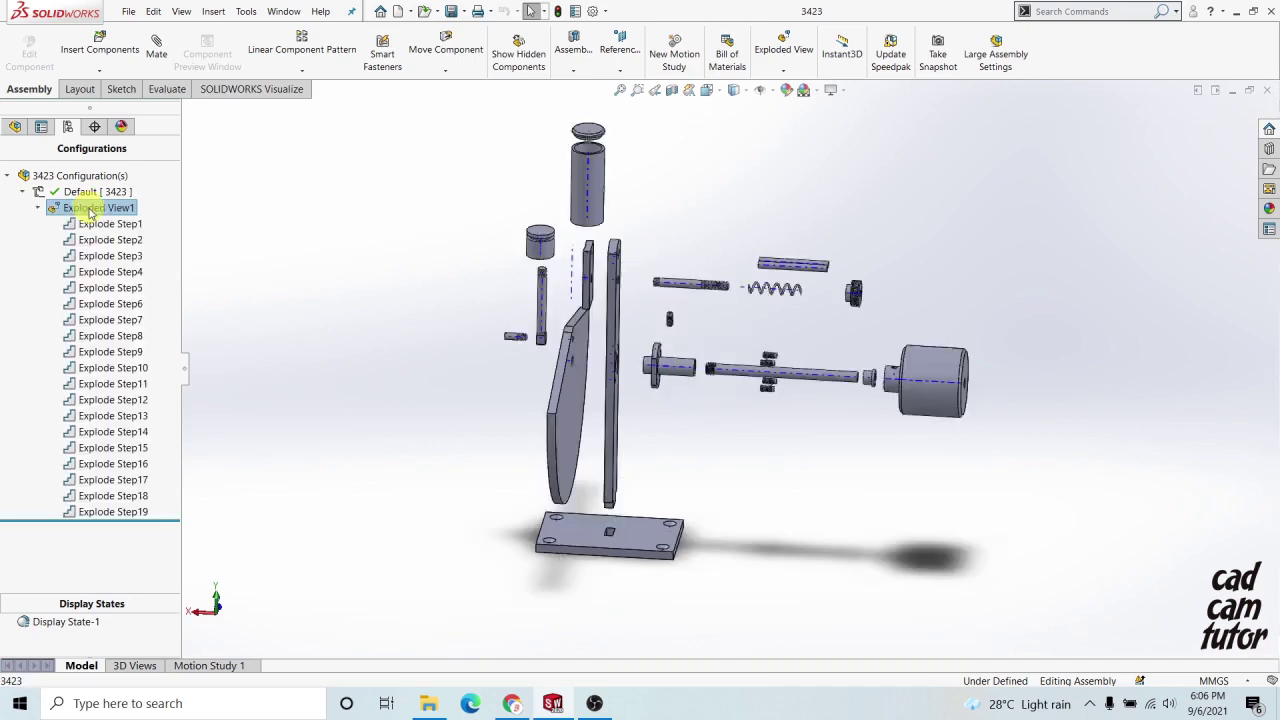
pyautogui.moveTo(226, 213); pyautogui.dragTo(744, 290, button='middle')
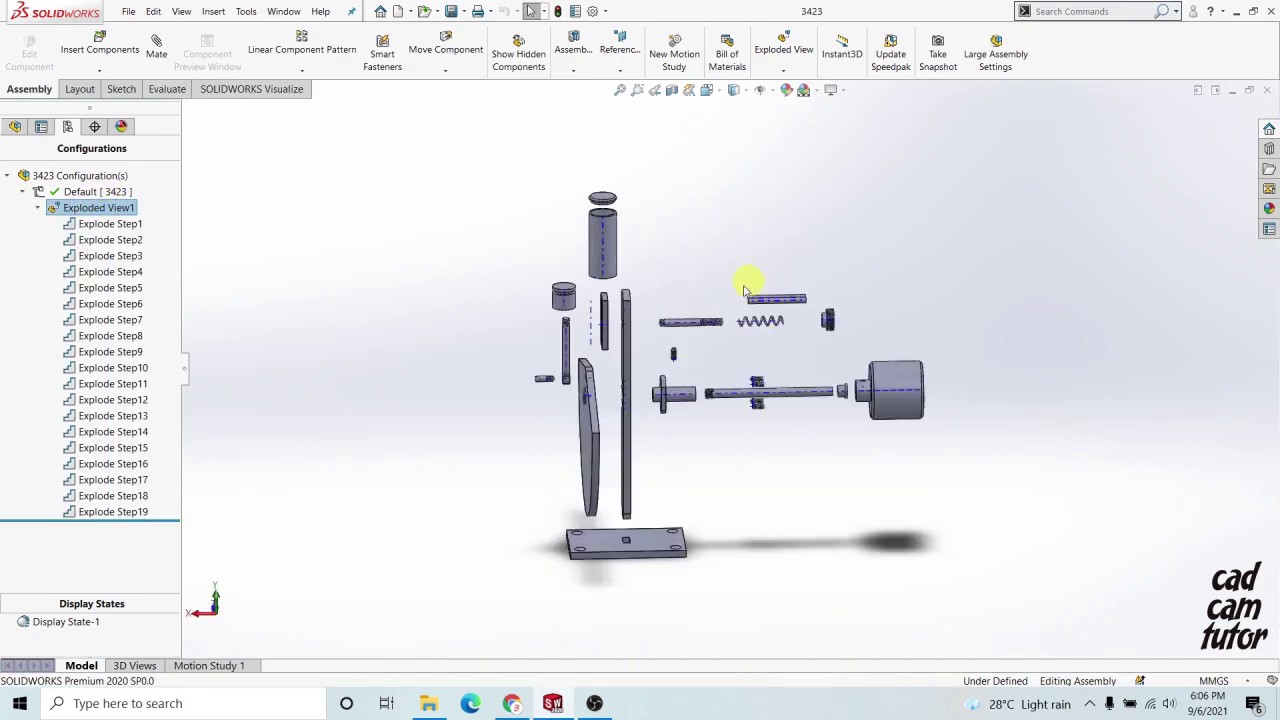
pyautogui.moveTo(698, 328); pyautogui.dragTo(749, 320, button='middle')
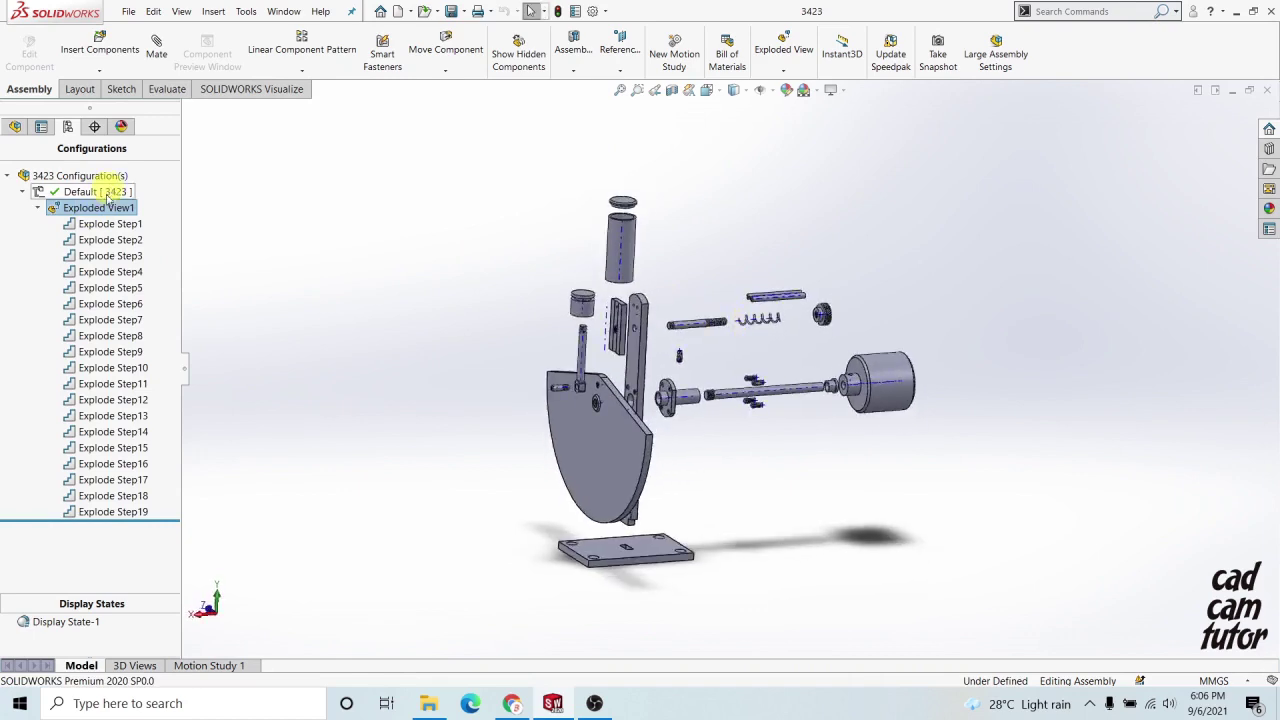
# - Play the Animate collapse animation for Exploded View1
pyautogui.rightClick(106, 193)
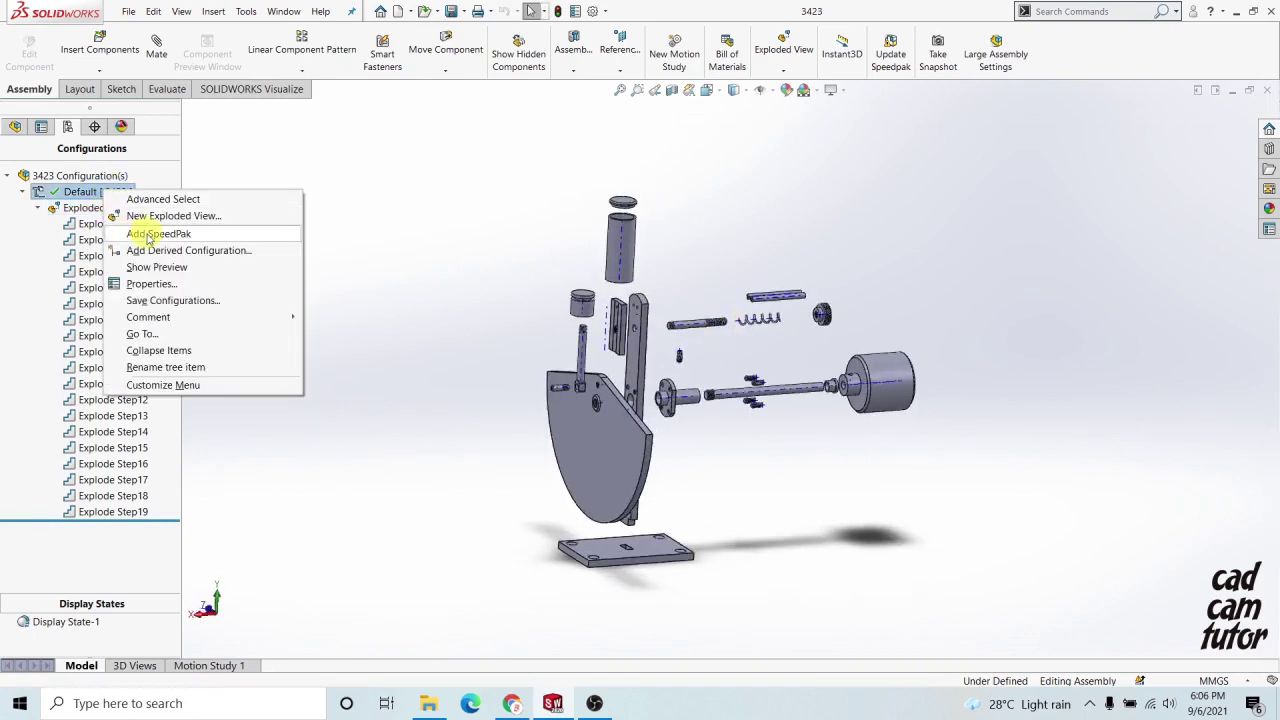
pyautogui.rightClick(86, 196)
pyautogui.click(98, 208)
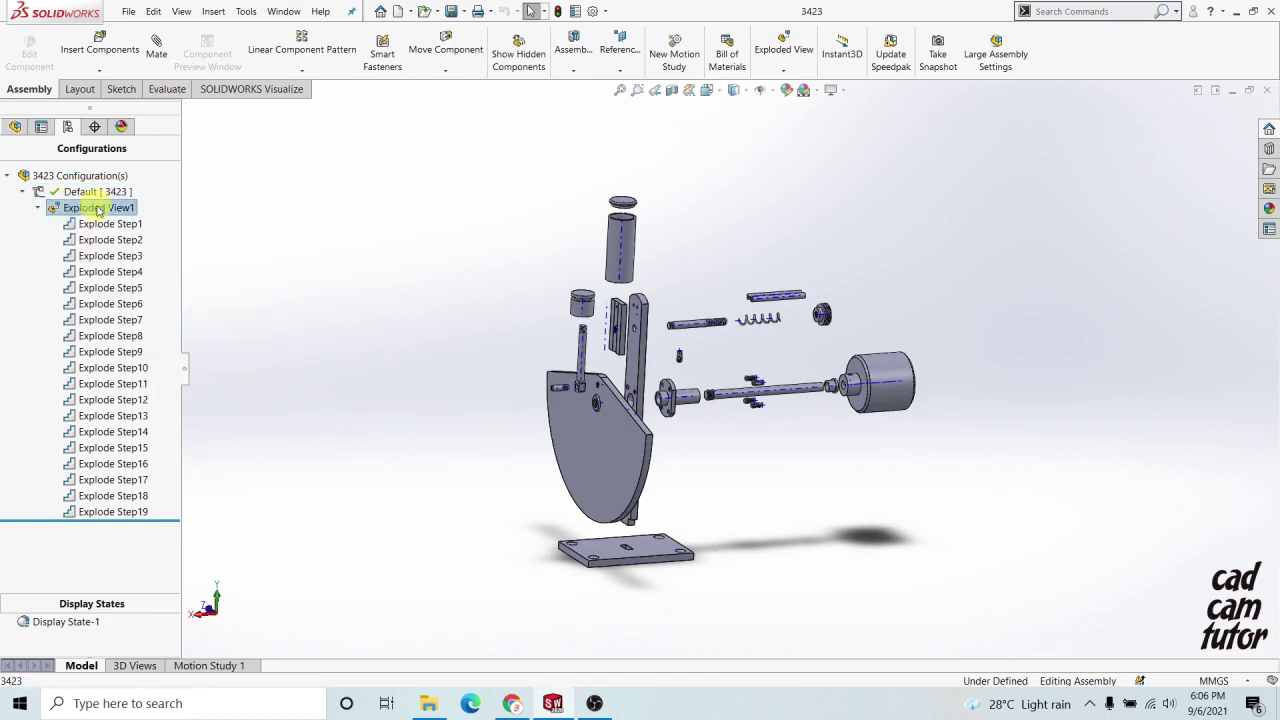
pyautogui.rightClick(98, 208)
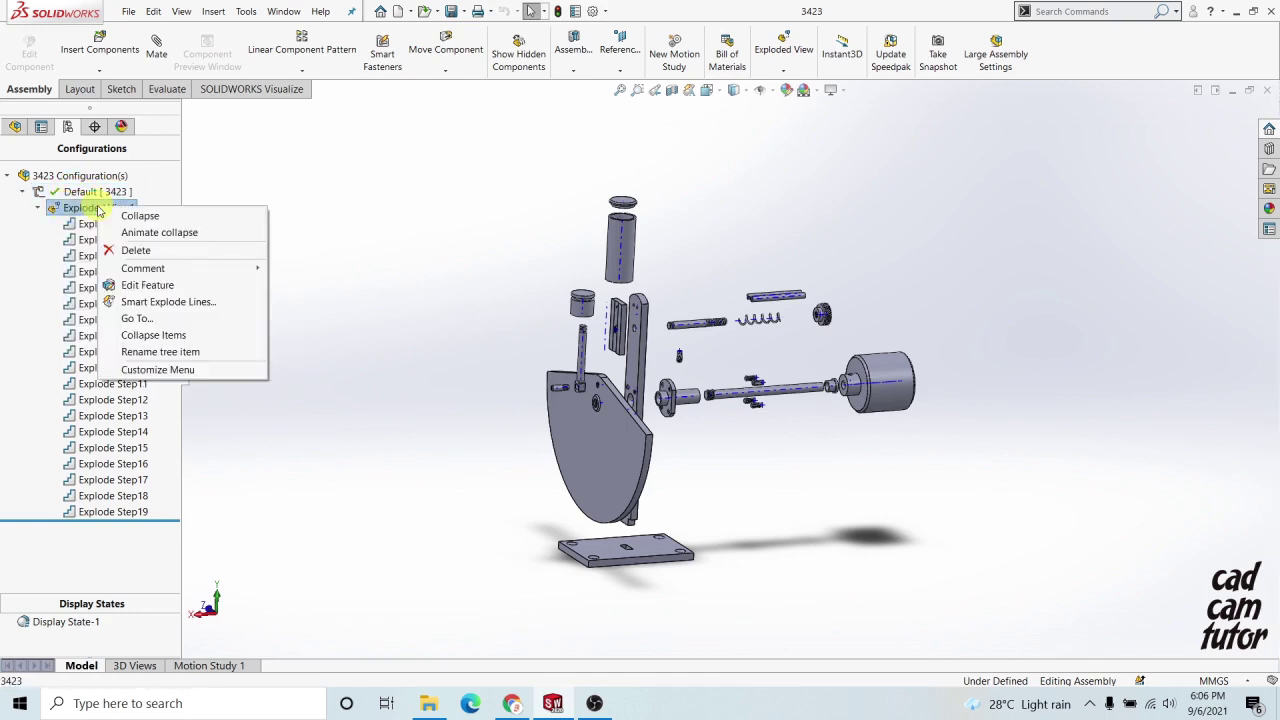
pyautogui.click(183, 233)
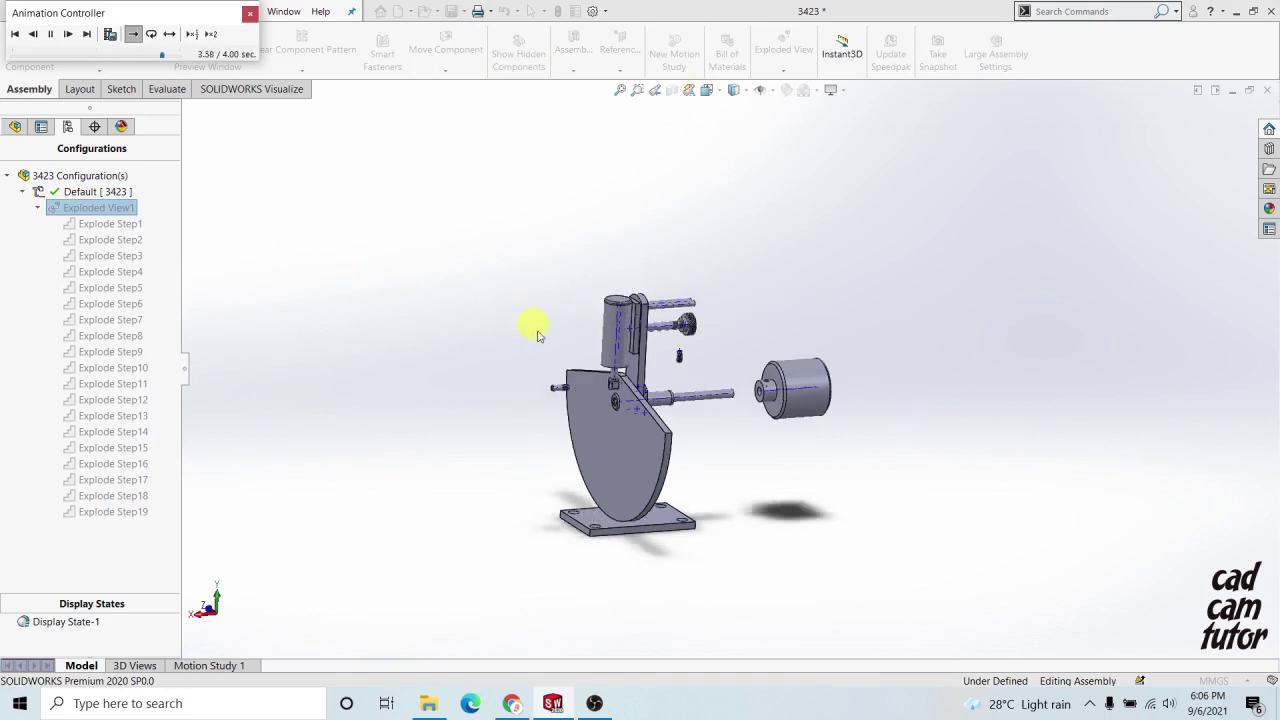
pyautogui.moveTo(577, 357); pyautogui.dragTo(525, 330, button='middle')
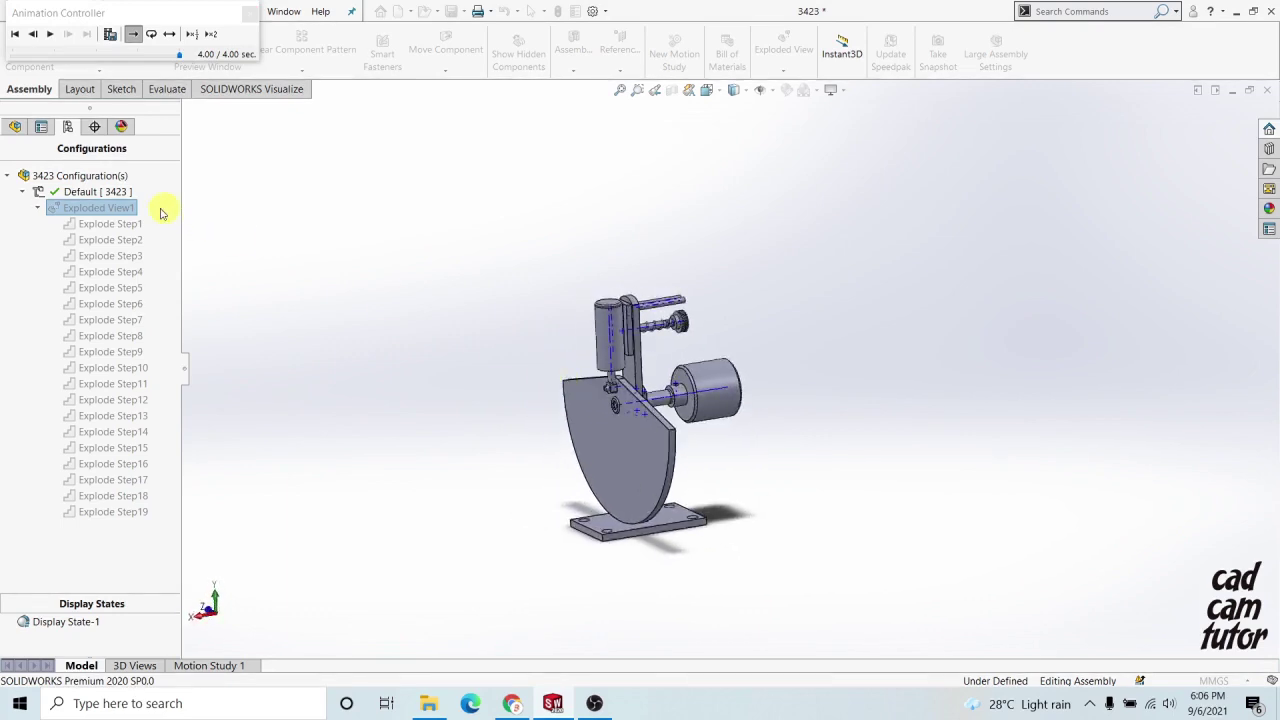
# - Replay the animation and close the Animation Controller, leaving the assembly collapsed
pyautogui.moveTo(66, 12); pyautogui.dragTo(251, 79)
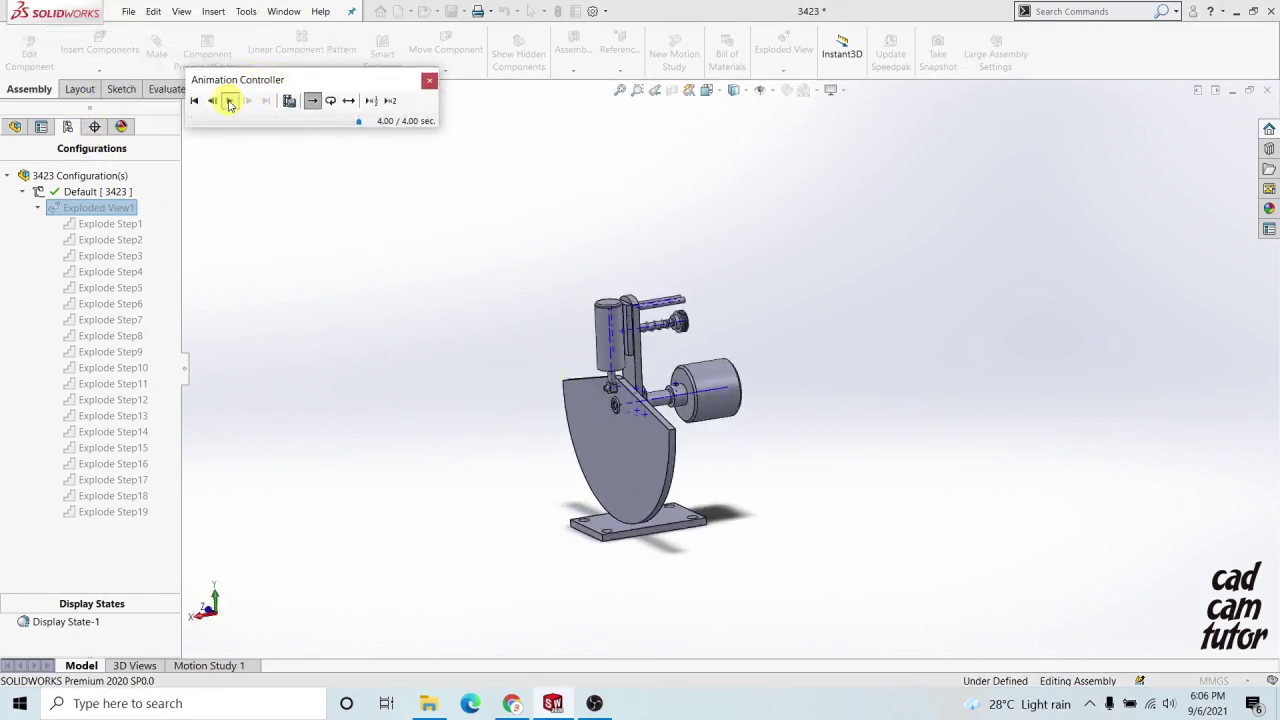
pyautogui.click(230, 101)
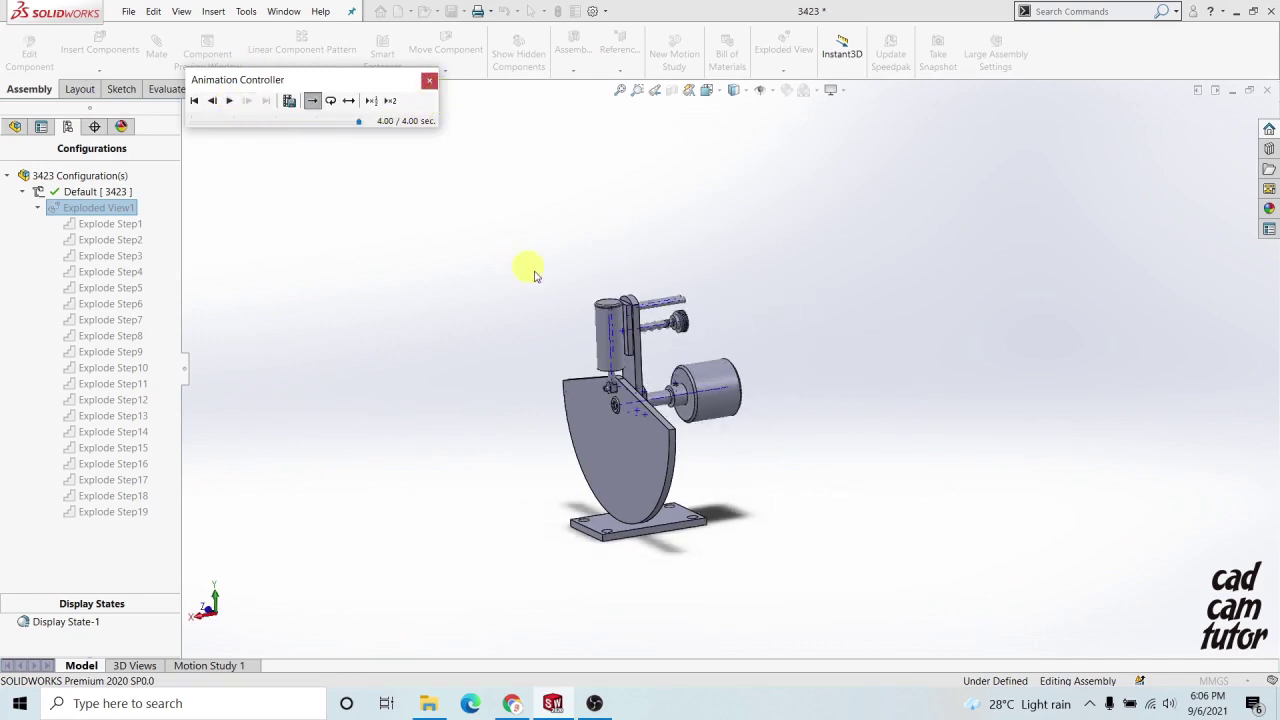
pyautogui.click(428, 84)
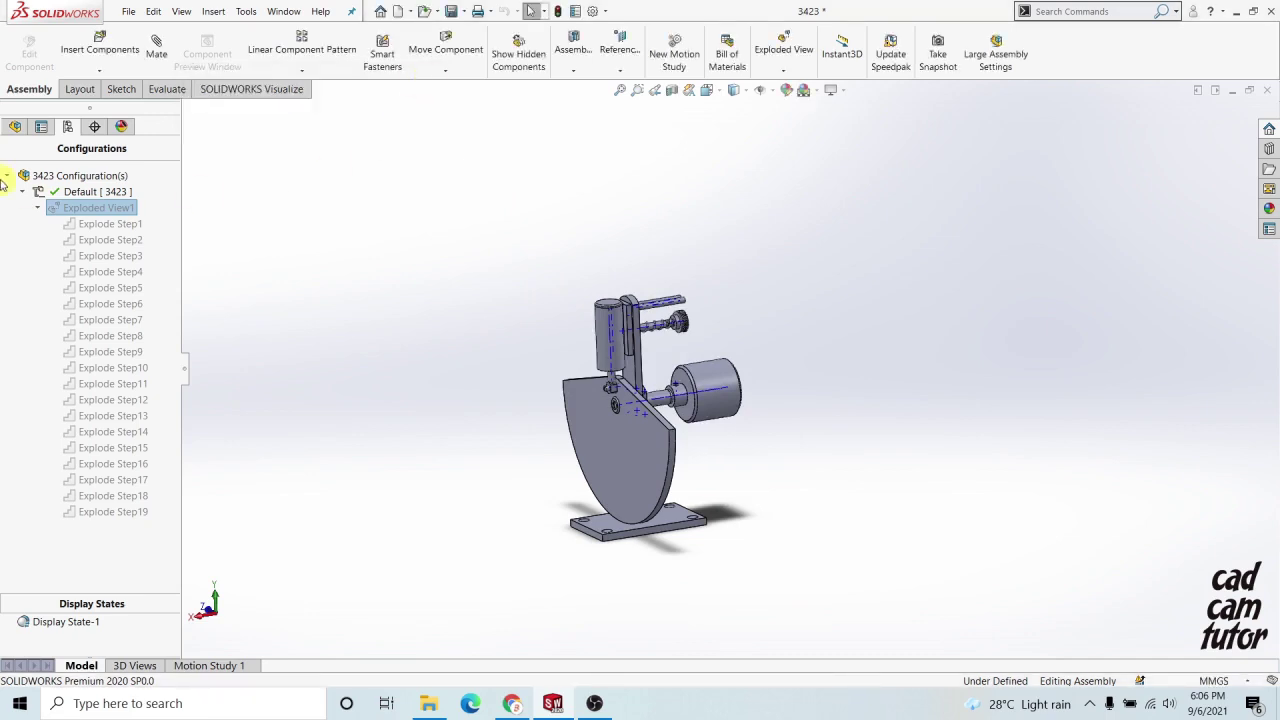
# - Show the FeatureManager design tree with Part1's contents collapsed
pyautogui.moveTo(634, 360); pyautogui.dragTo(440, 309, button='middle')
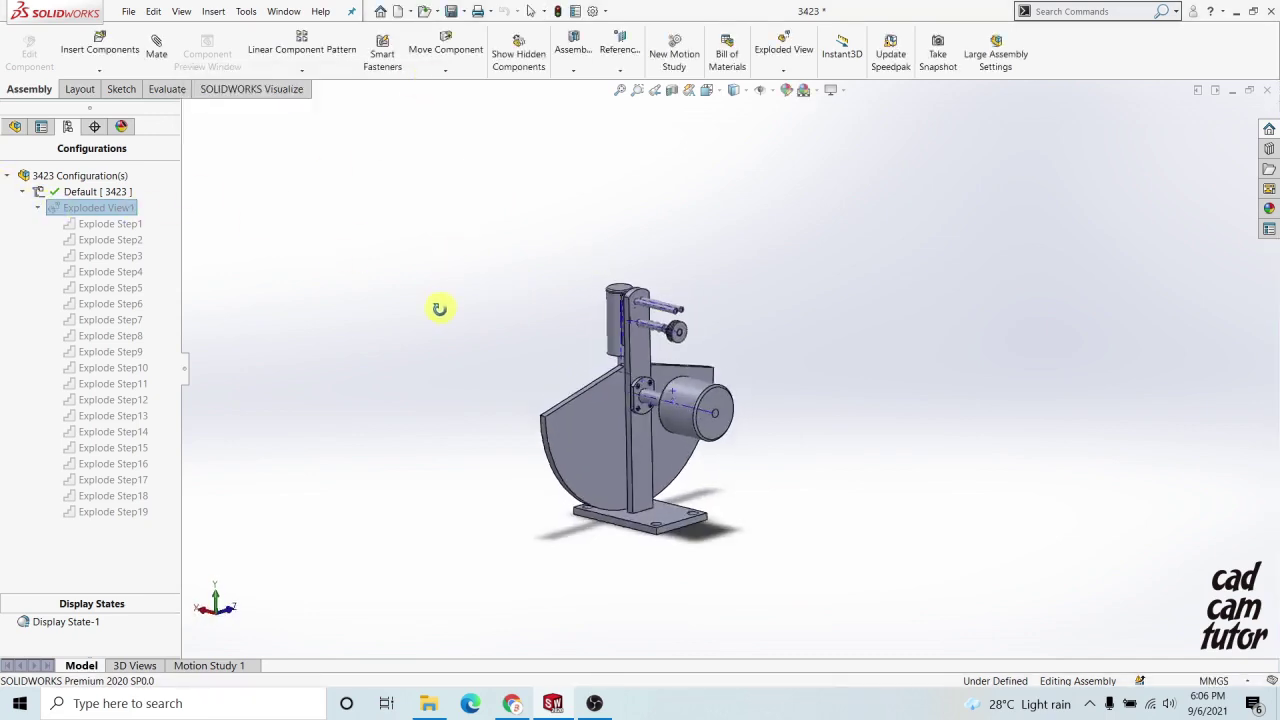
pyautogui.click(16, 126)
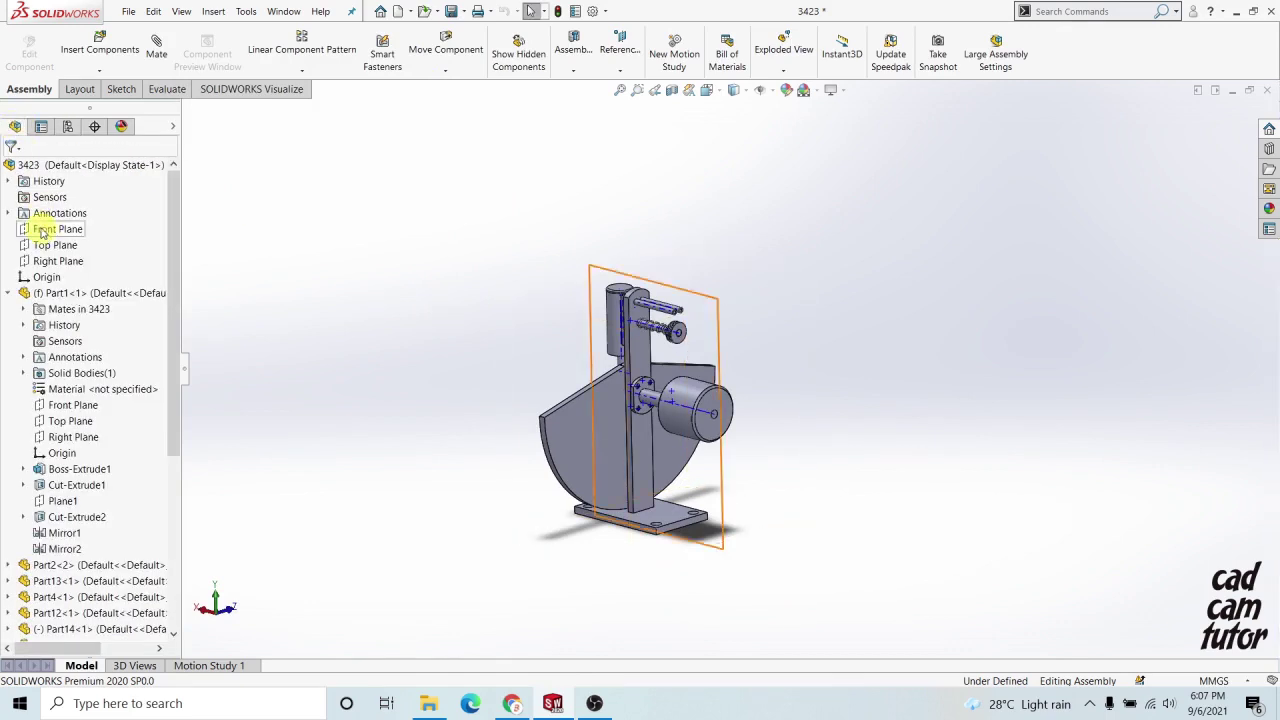
pyautogui.click(8, 293)
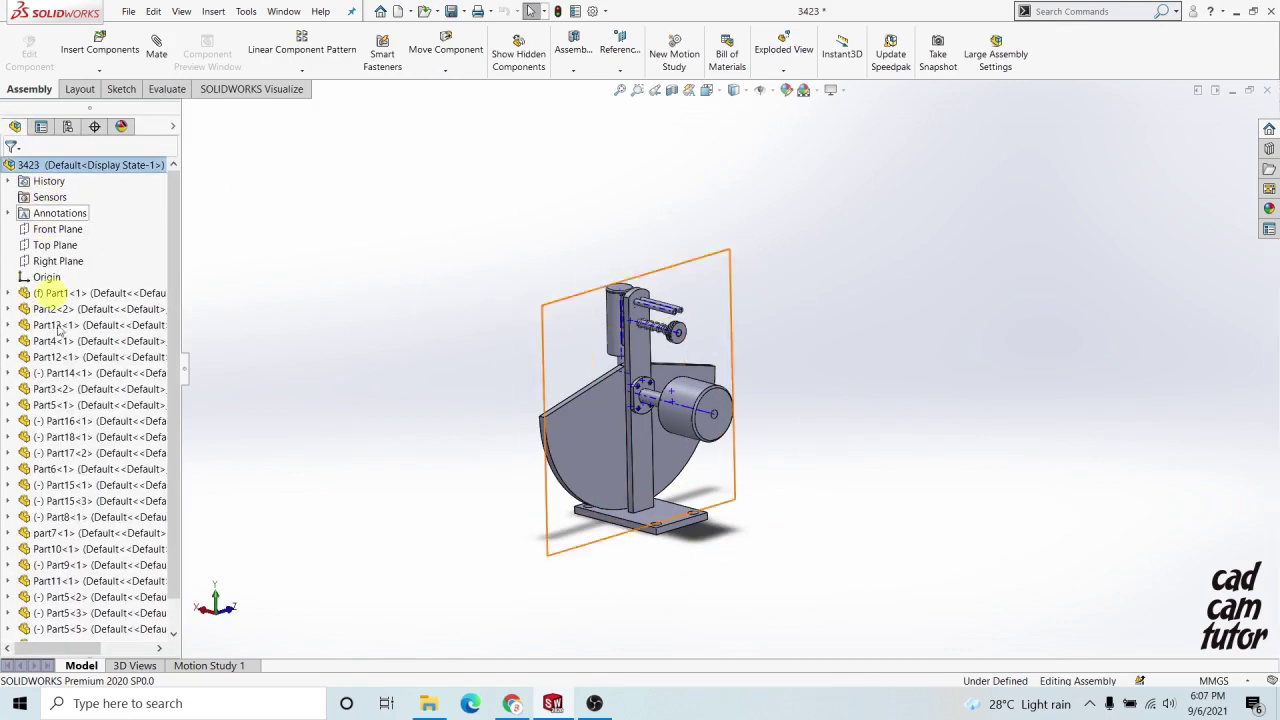
pyautogui.scroll(-1, 63, 371)
pyautogui.scroll(1, 75, 360)
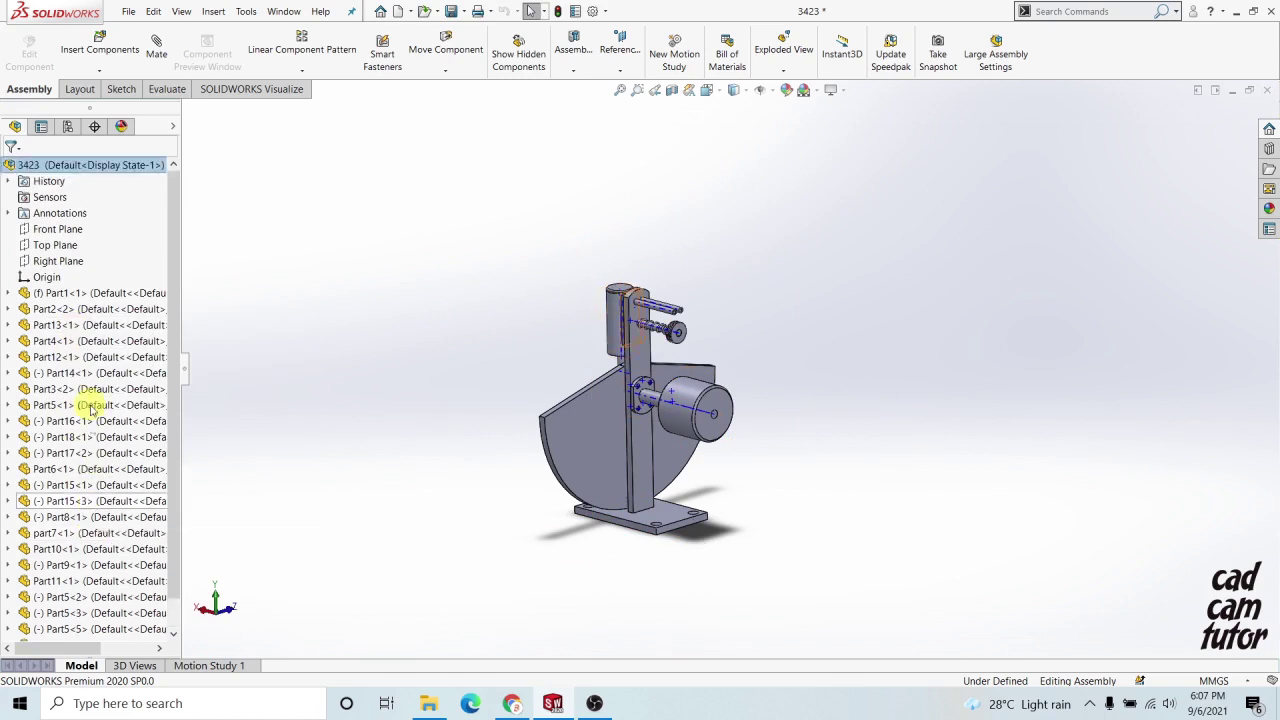
pyautogui.moveTo(636, 408); pyautogui.dragTo(560, 340, button='middle')
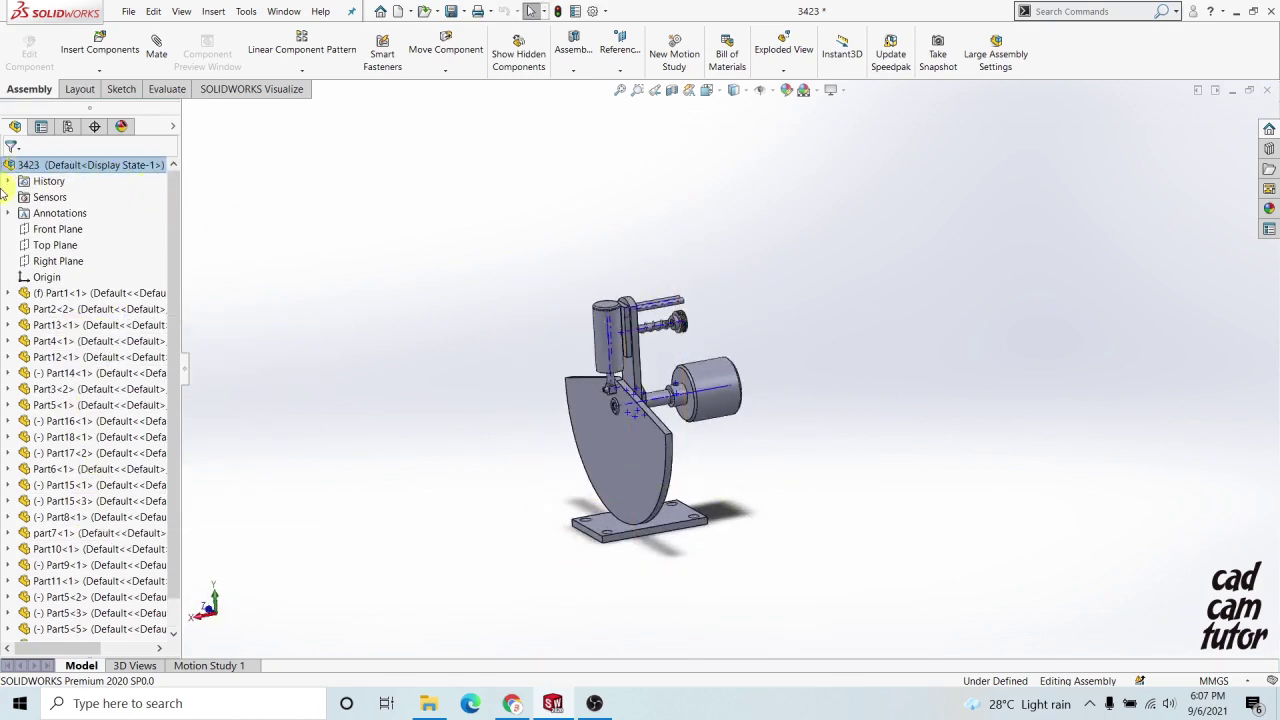
pyautogui.moveTo(609, 357)
pyautogui.mouseDown(button='middle')
pyautogui.moveTo(586, 334)
pyautogui.moveTo(606, 380)
pyautogui.moveTo(643, 378)
pyautogui.moveTo(611, 354)
pyautogui.mouseUp(button='middle')
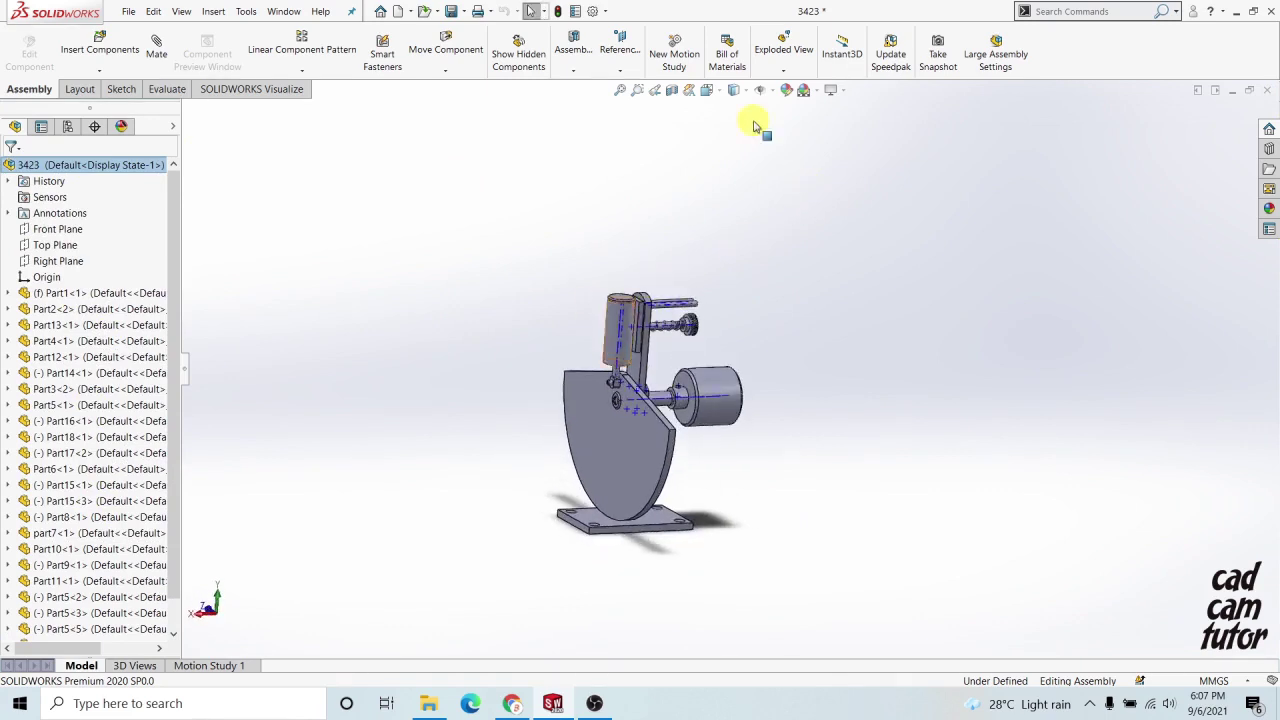
# - Start a new exploded view and cancel it without adding any steps
pyautogui.click(773, 54)
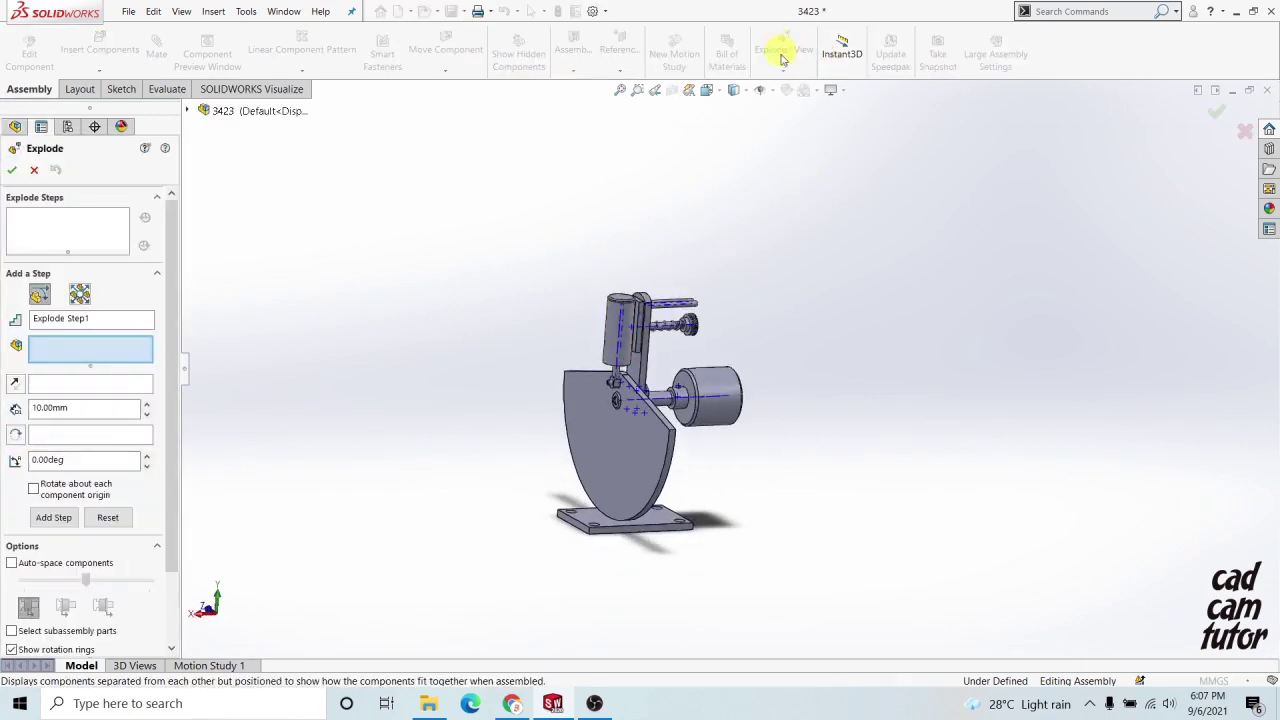
pyautogui.click(33, 172)
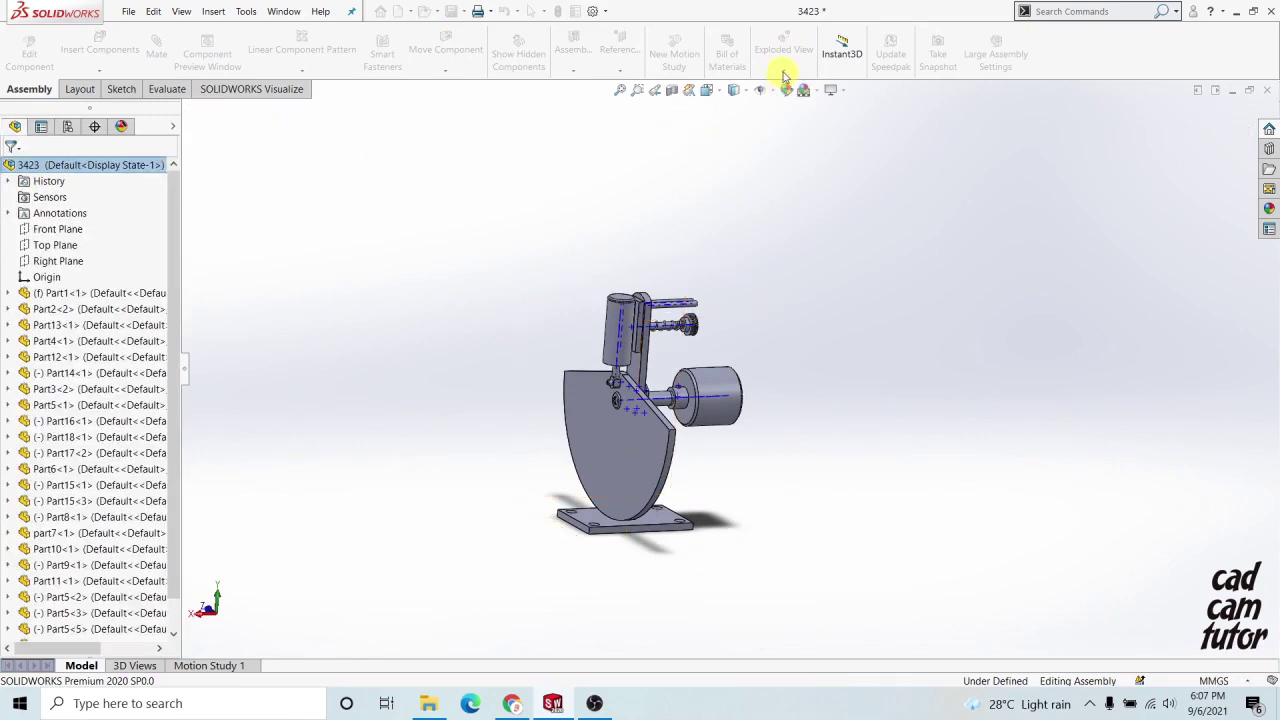
pyautogui.moveTo(762, 175); pyautogui.dragTo(712, 220, button='middle')
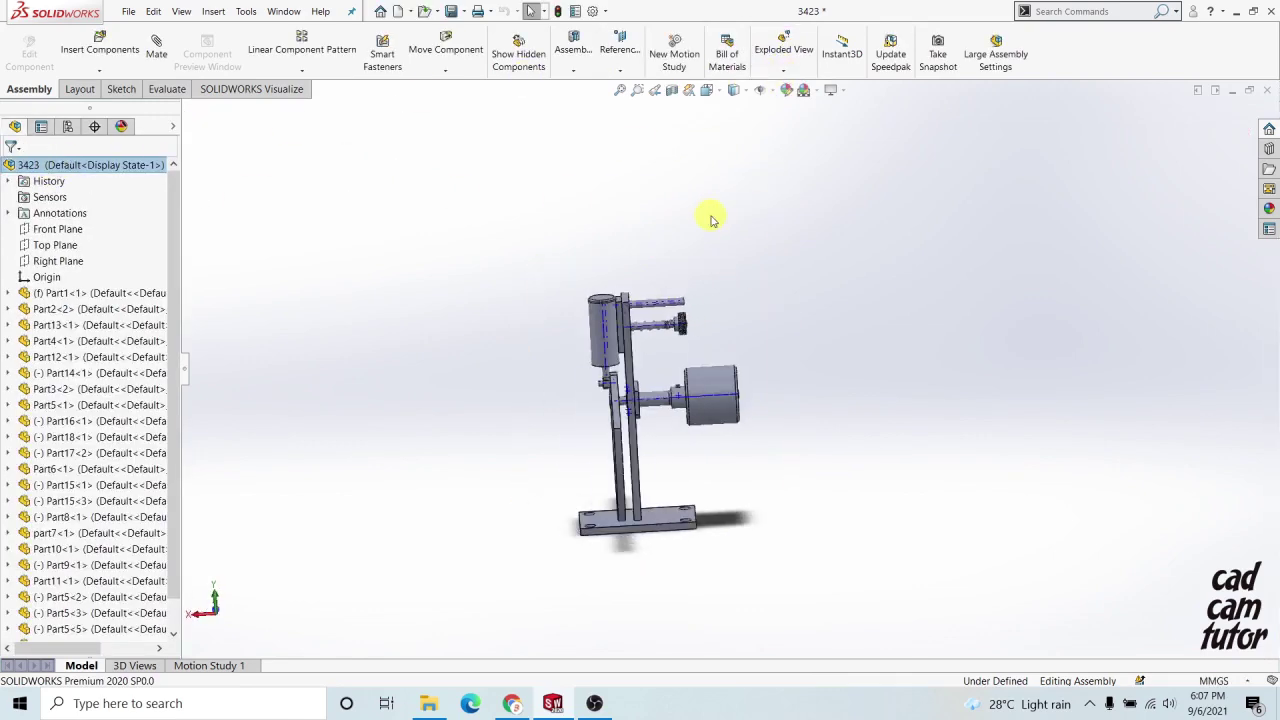
# - Open the Explode PropertyManager for a new exploded view, with Explode Step1 at 10.00mm
pyautogui.click(776, 72)
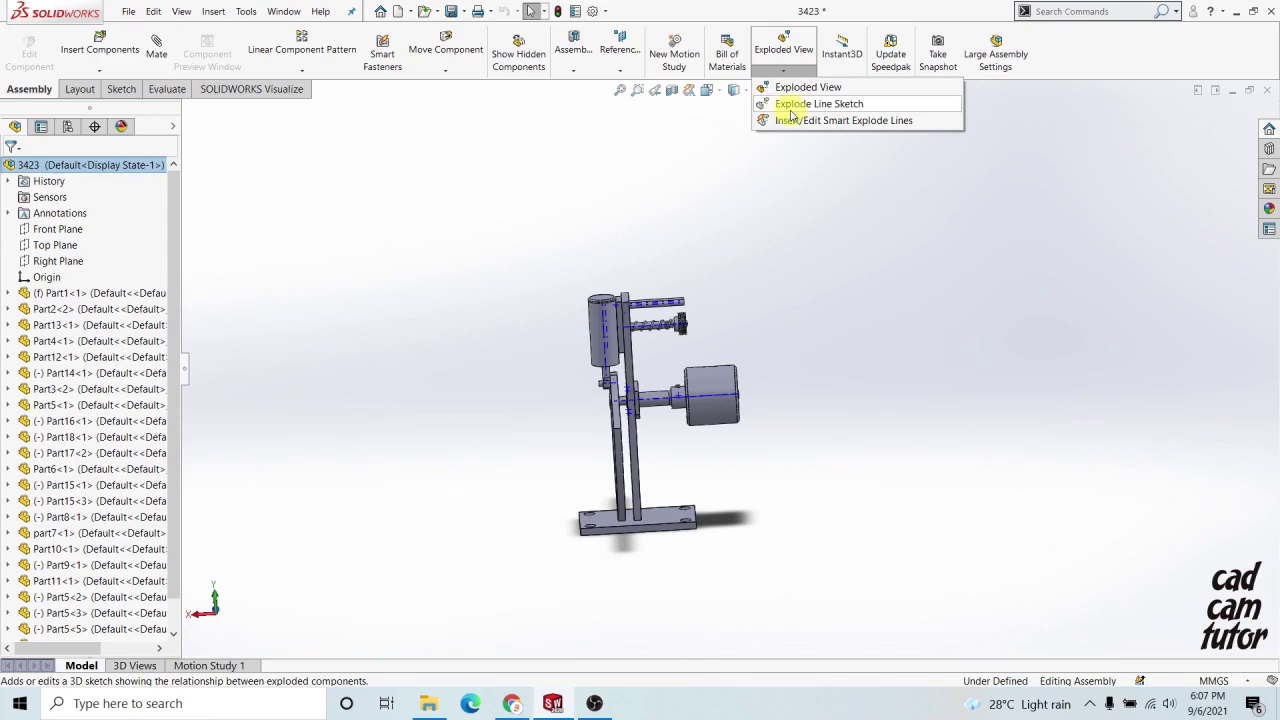
pyautogui.click(790, 110)
pyautogui.moveTo(680, 349)
pyautogui.mouseDown(button='middle')
pyautogui.moveTo(697, 297)
pyautogui.moveTo(715, 371)
pyautogui.moveTo(757, 394)
pyautogui.moveTo(677, 380)
pyautogui.moveTo(689, 417)
pyautogui.mouseUp(button='middle')
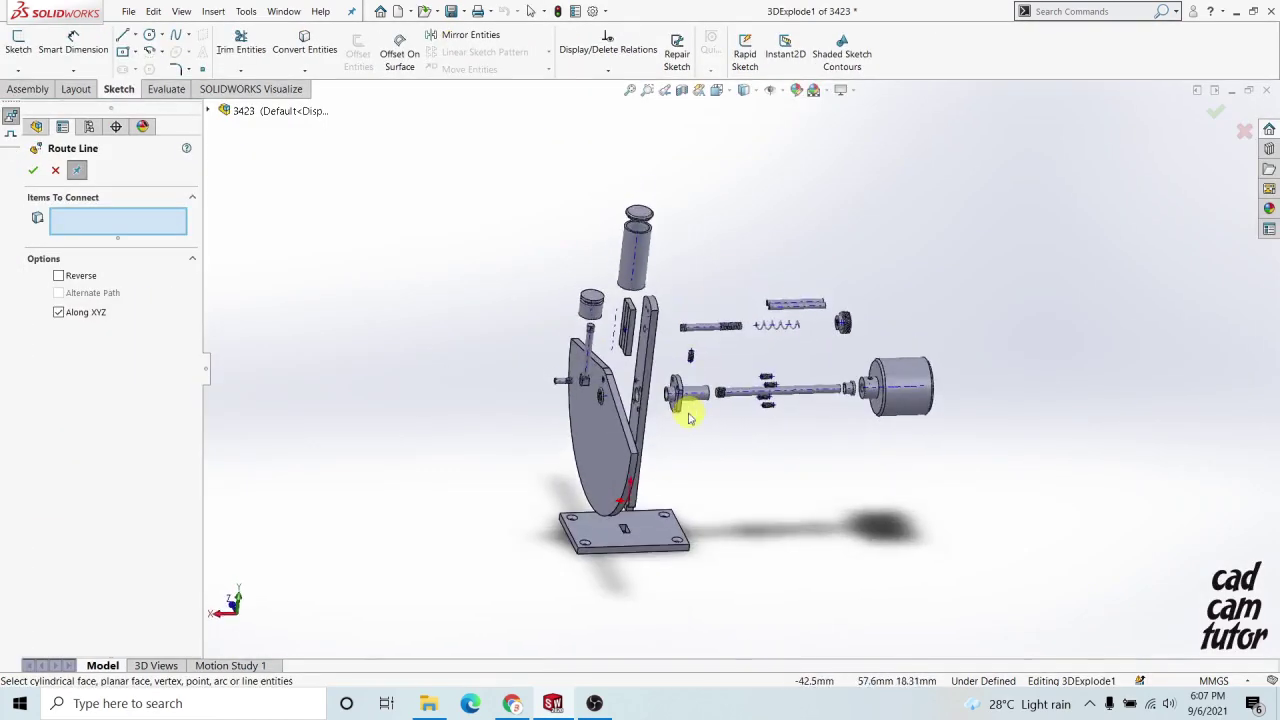
pyautogui.click(56, 171)
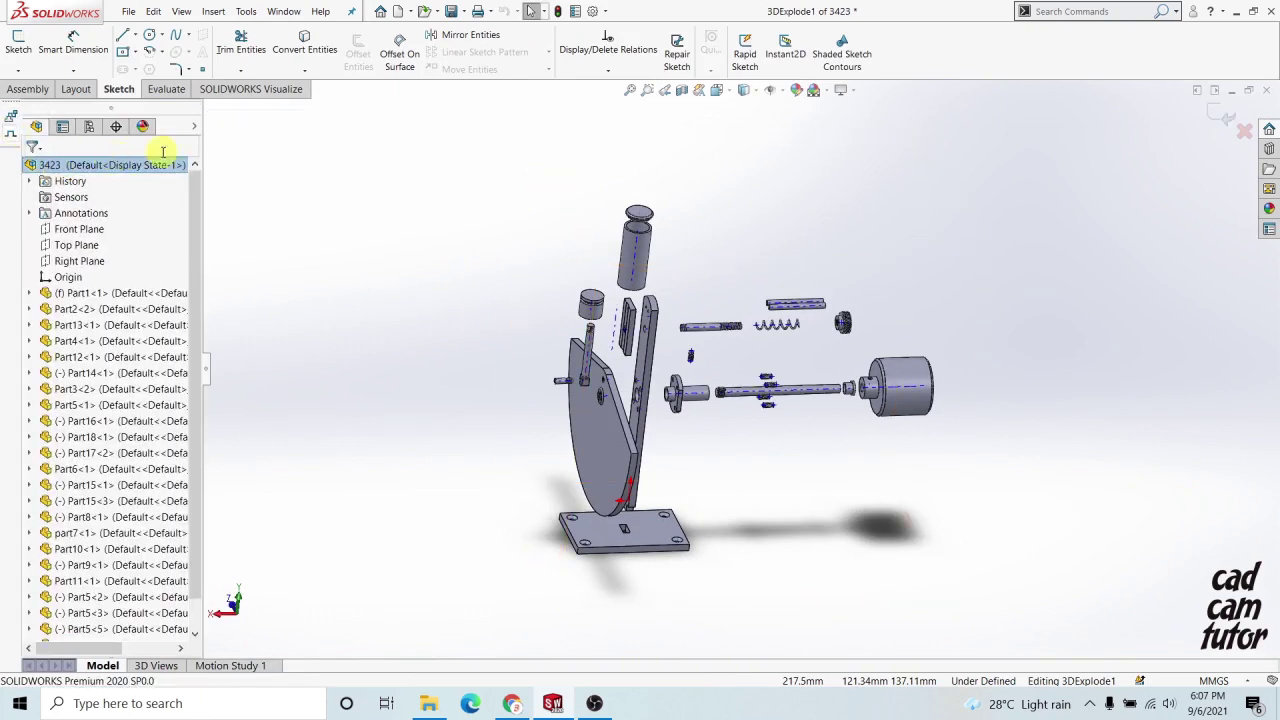
pyautogui.click(33, 88)
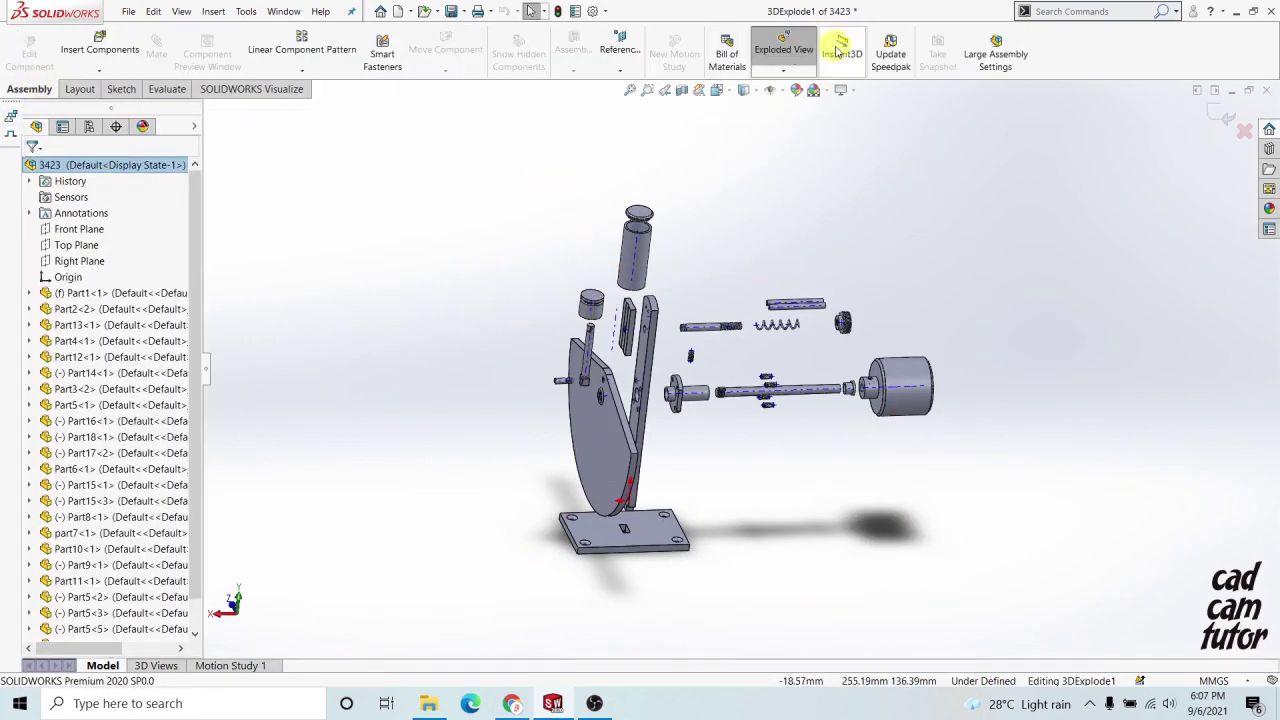
pyautogui.click(780, 48)
# - Cancel the Explode PropertyManager without adding any explode steps
pyautogui.moveTo(627, 186); pyautogui.dragTo(540, 209, button='middle')
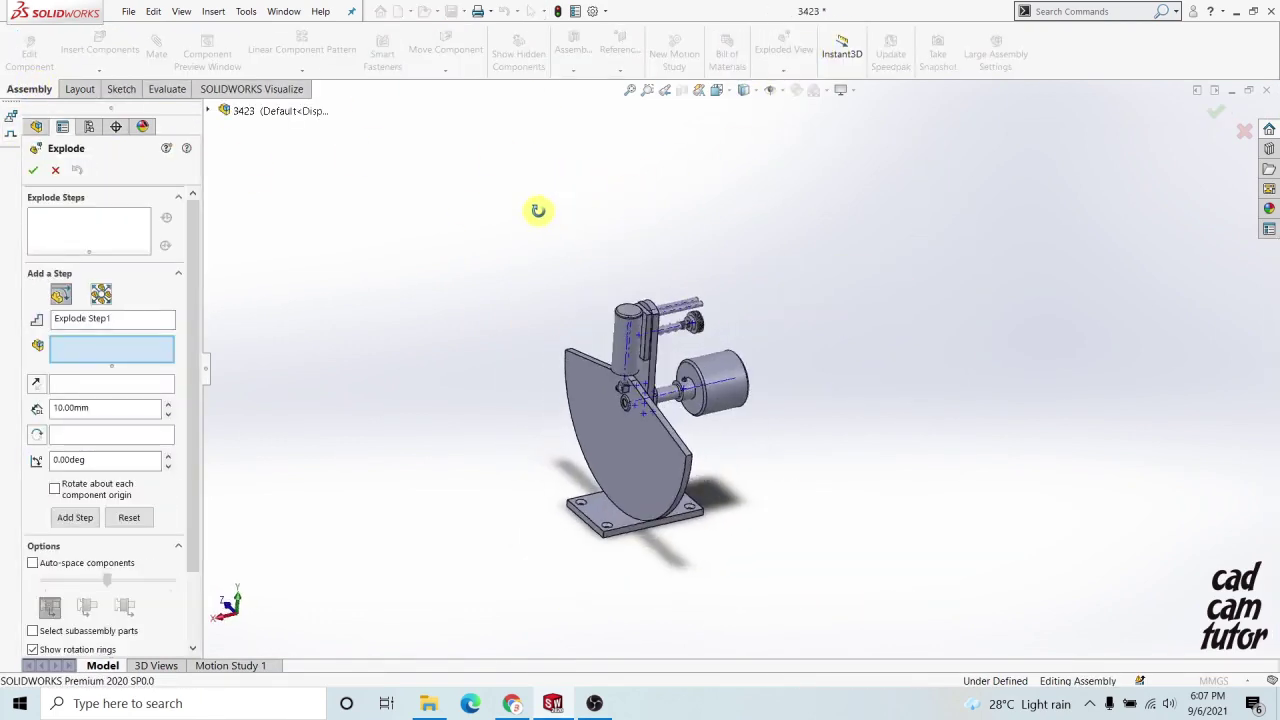
pyautogui.rightClick(4, 123)
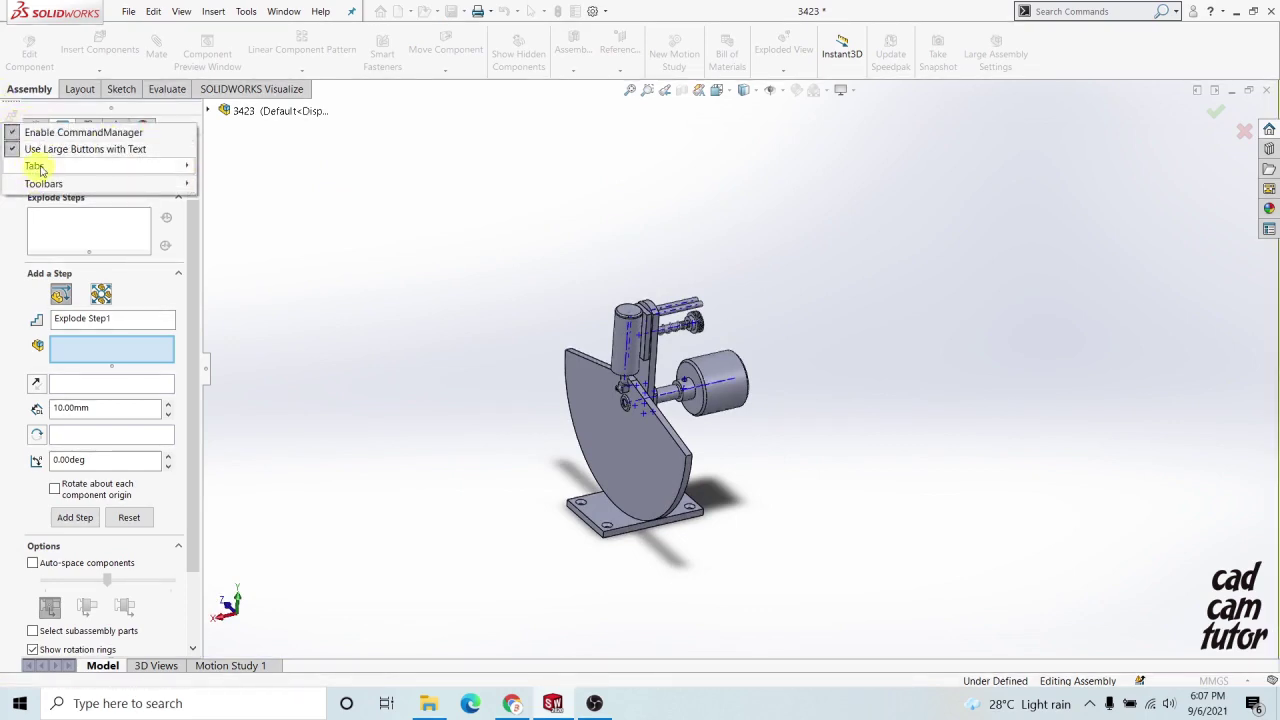
pyautogui.moveTo(116, 174)
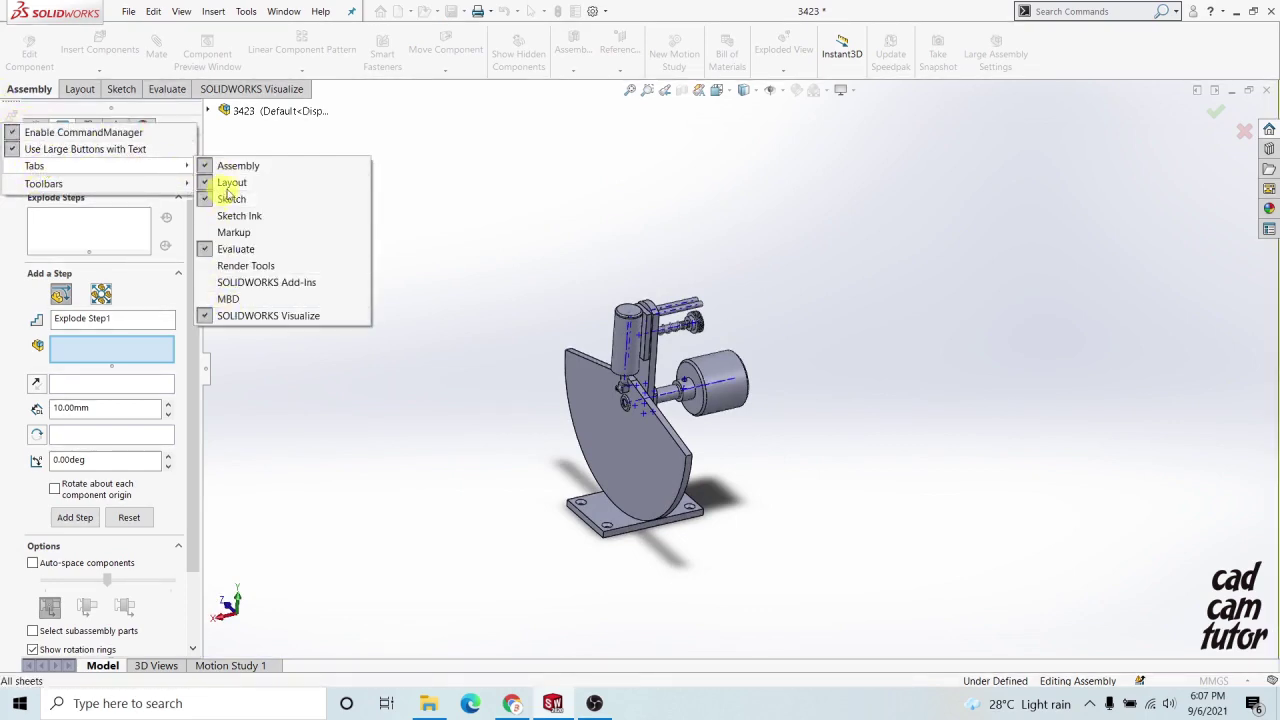
pyautogui.click(399, 167)
pyautogui.click(57, 170)
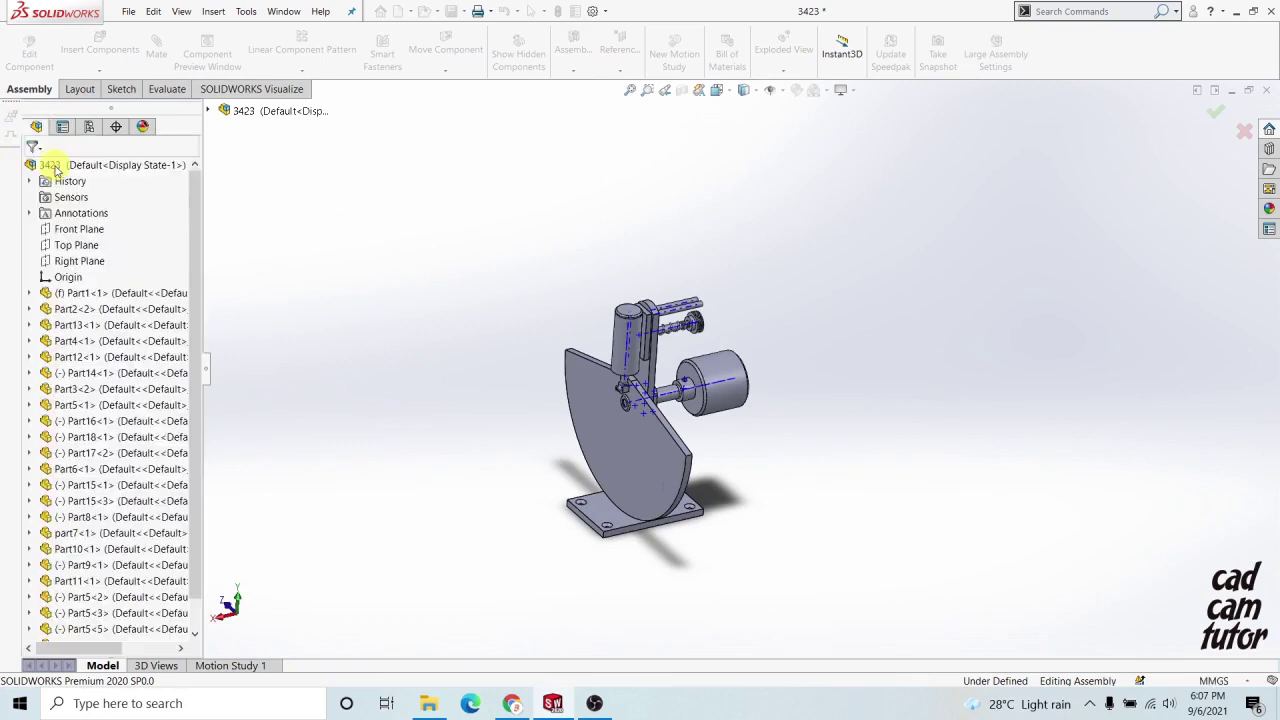
pyautogui.moveTo(608, 240); pyautogui.dragTo(633, 210, button='middle')
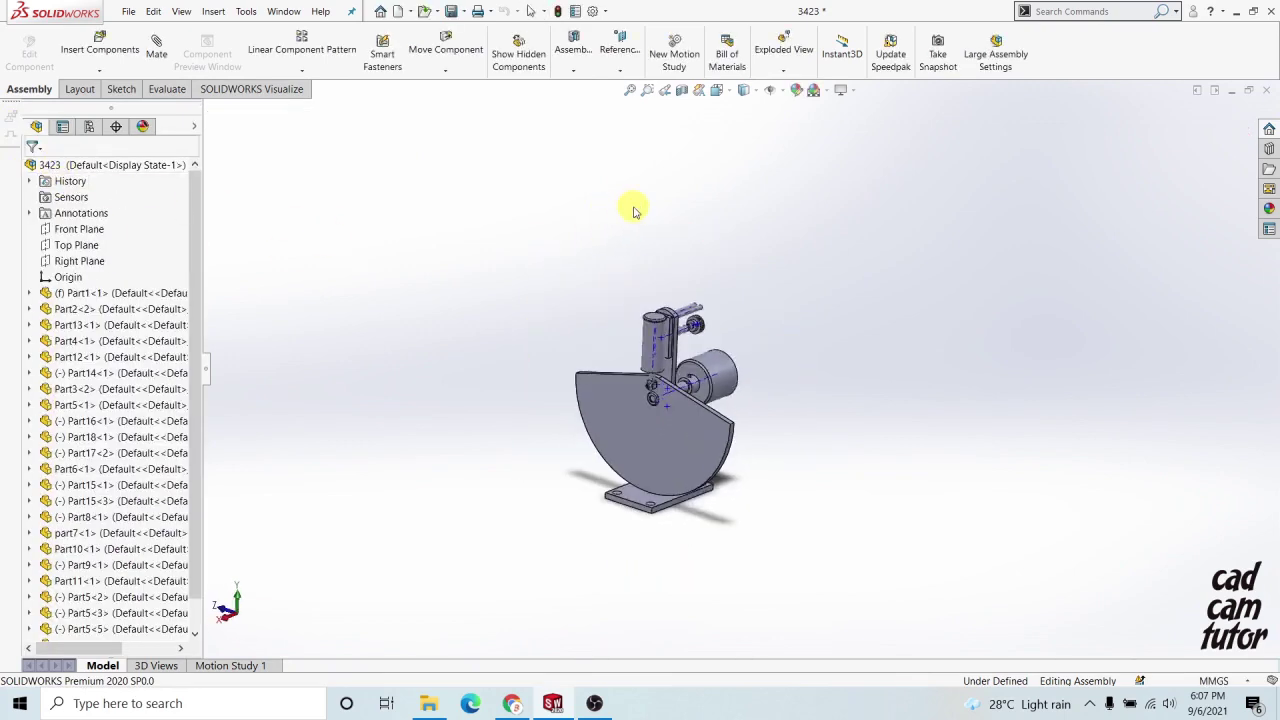
# - Show the ConfigurationManager listing Exploded View1 with its 19 explode steps
pyautogui.rightClick(1106, 67)
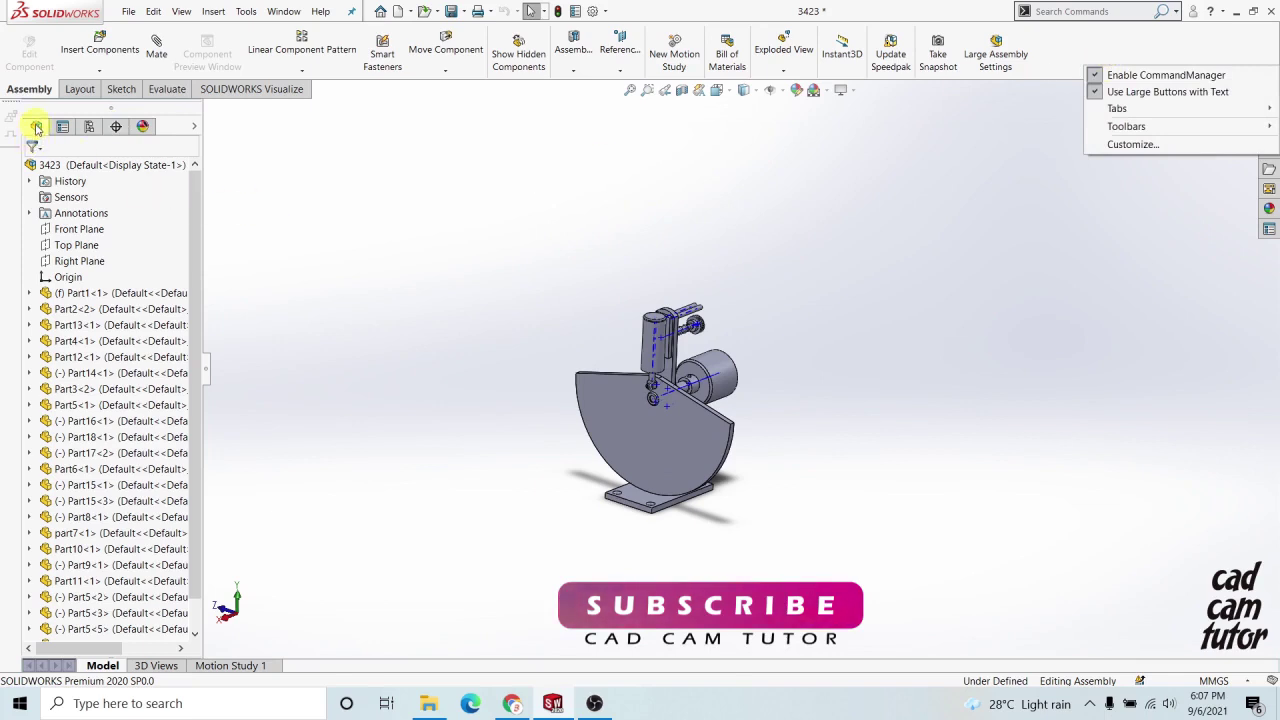
pyautogui.click(89, 128)
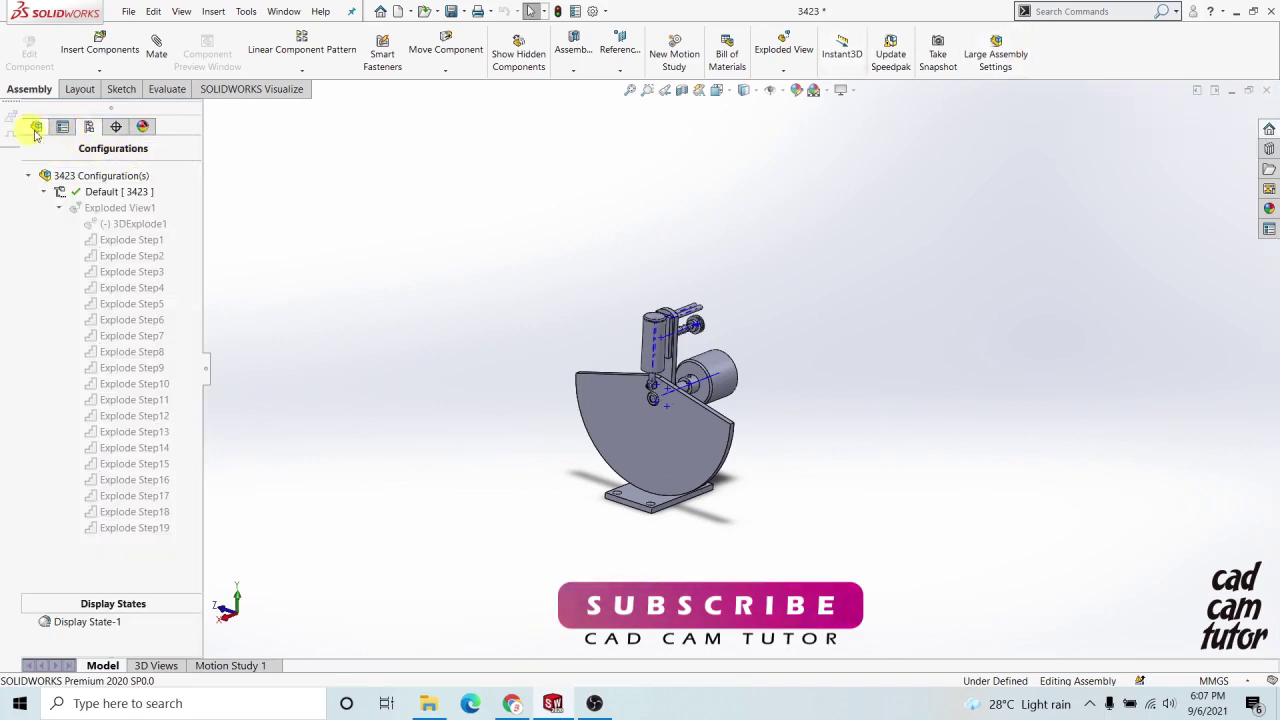
pyautogui.rightClick(1120, 58)
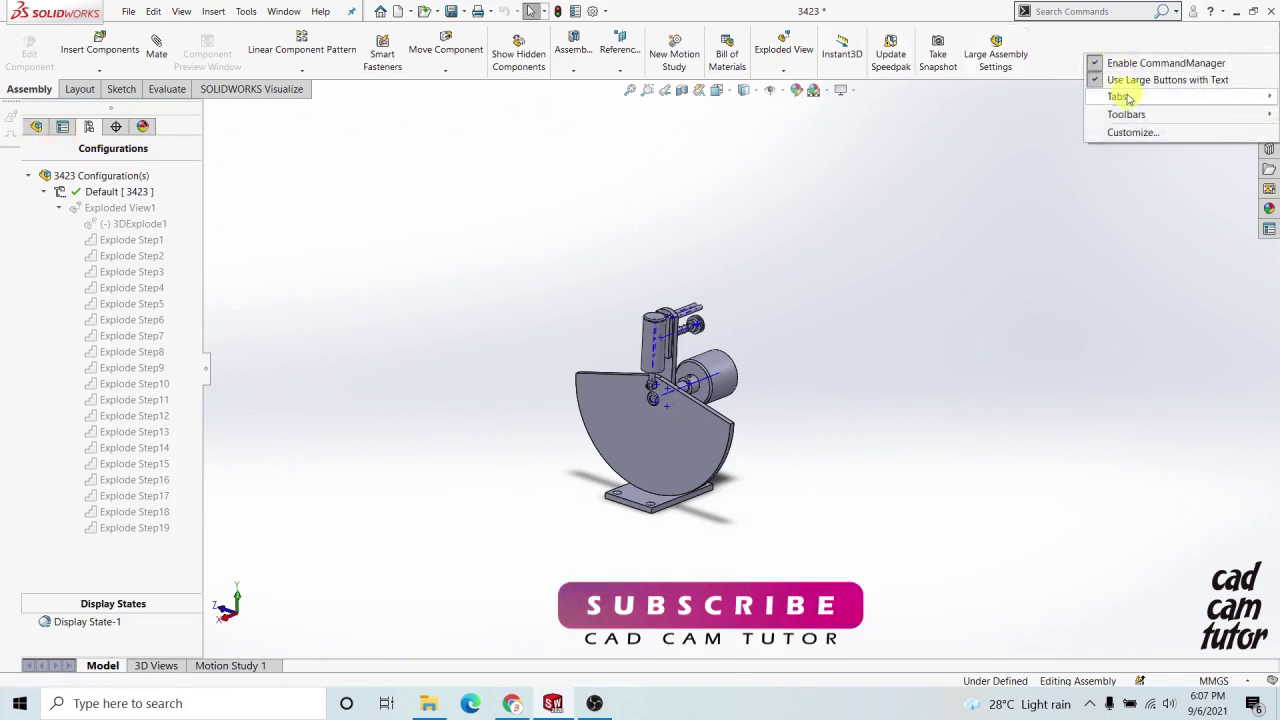
pyautogui.click(1070, 42)
pyautogui.rightClick(1070, 42)
pyautogui.rightClick(1062, 48)
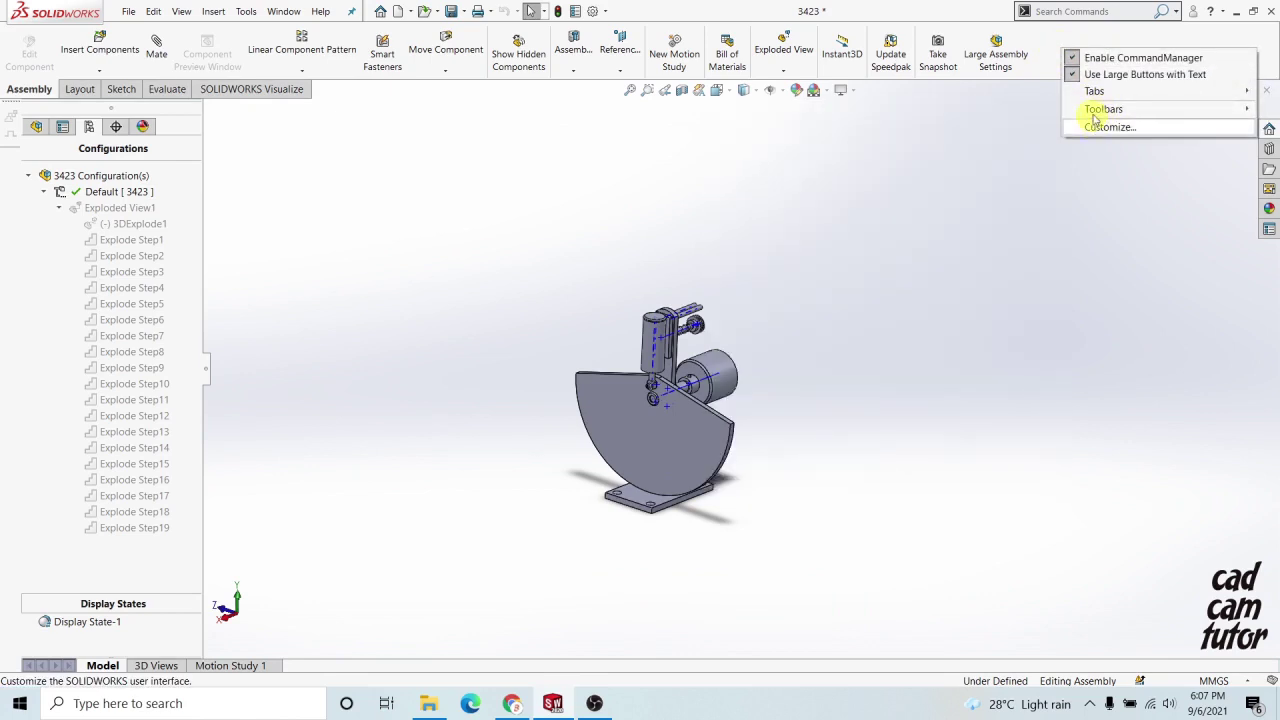
pyautogui.moveTo(1095, 116)
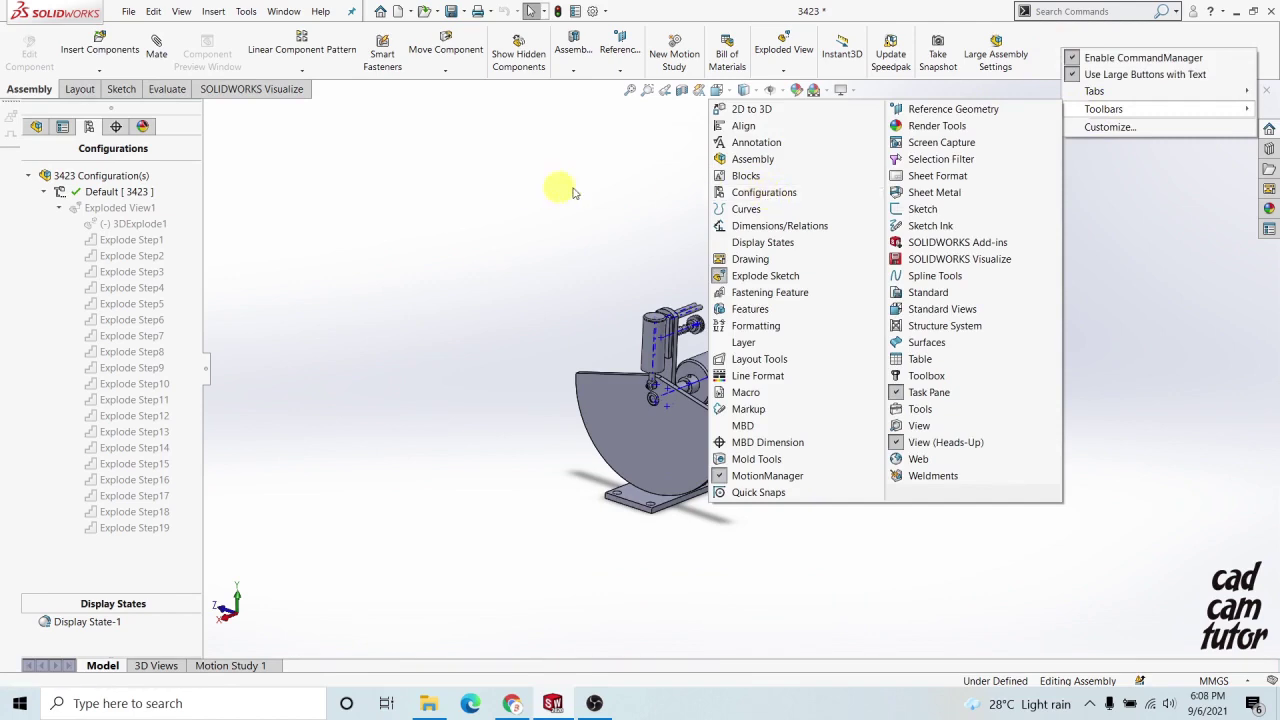
pyautogui.moveTo(403, 188); pyautogui.dragTo(674, 347, button='middle')
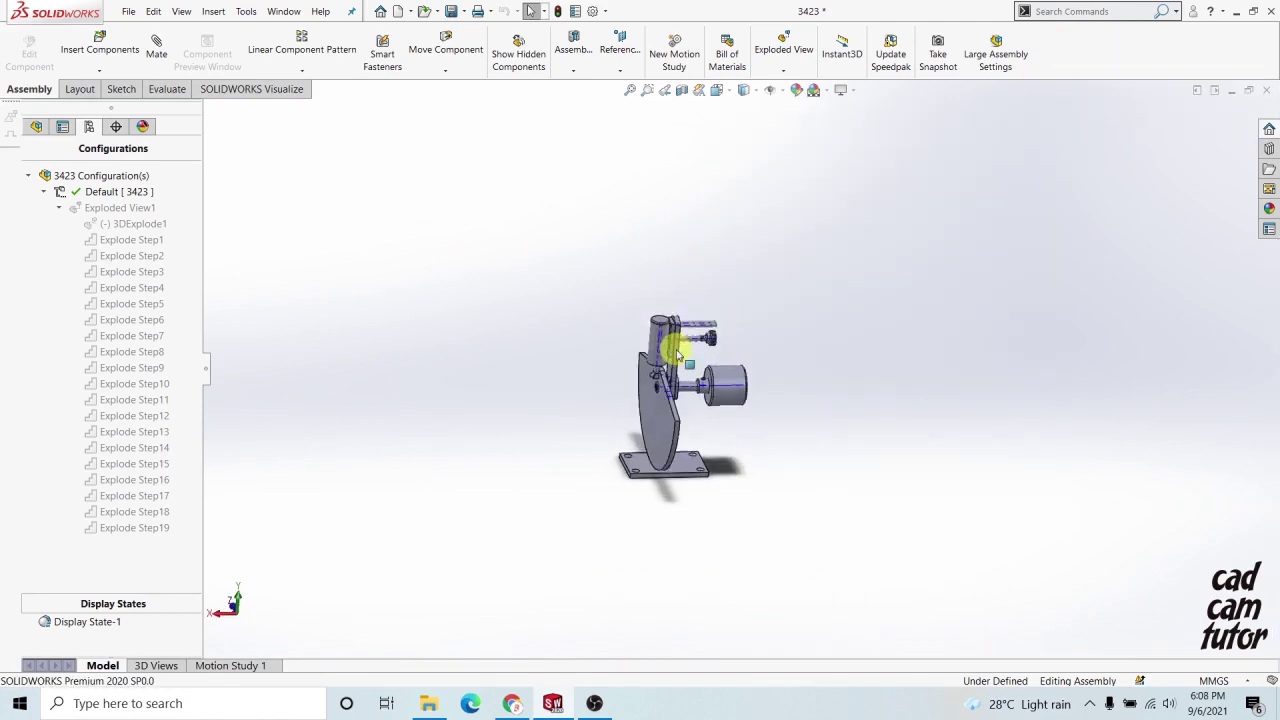
# - Fold Exploded View1's step list and create a New Exploded View from Default [3423]
pyautogui.click(60, 208)
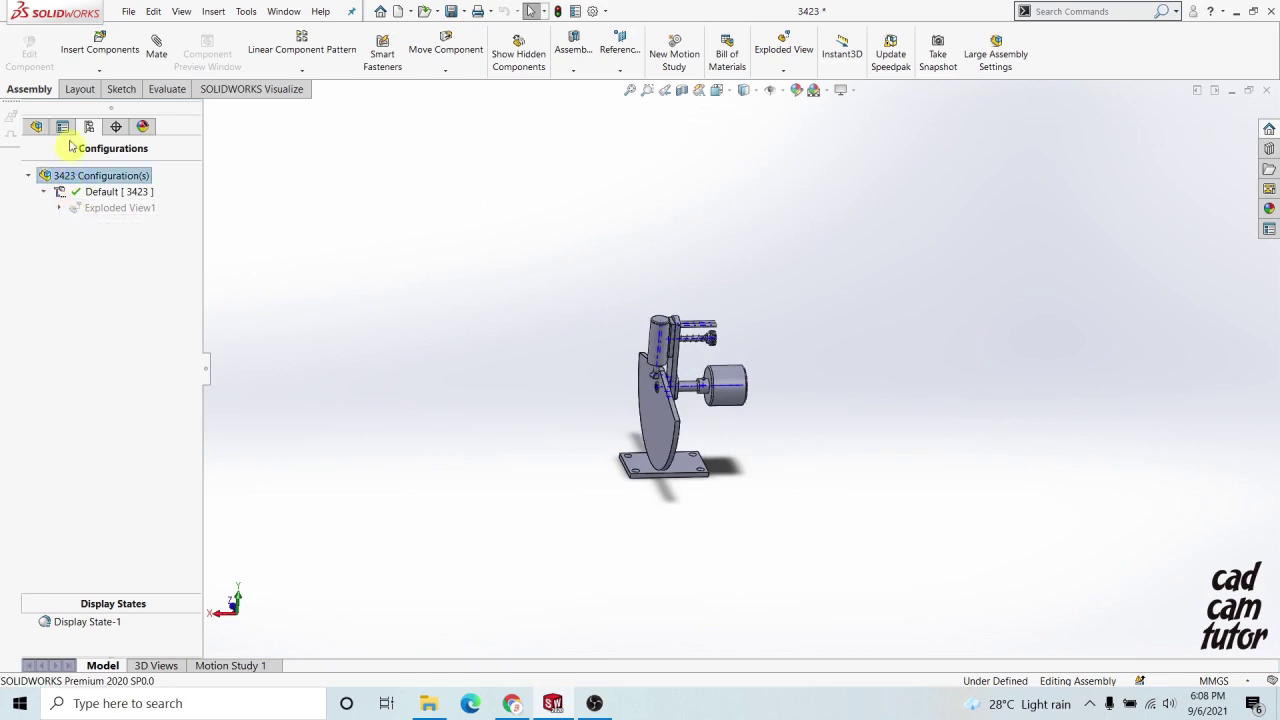
pyautogui.moveTo(603, 333); pyautogui.dragTo(763, 371, button='middle')
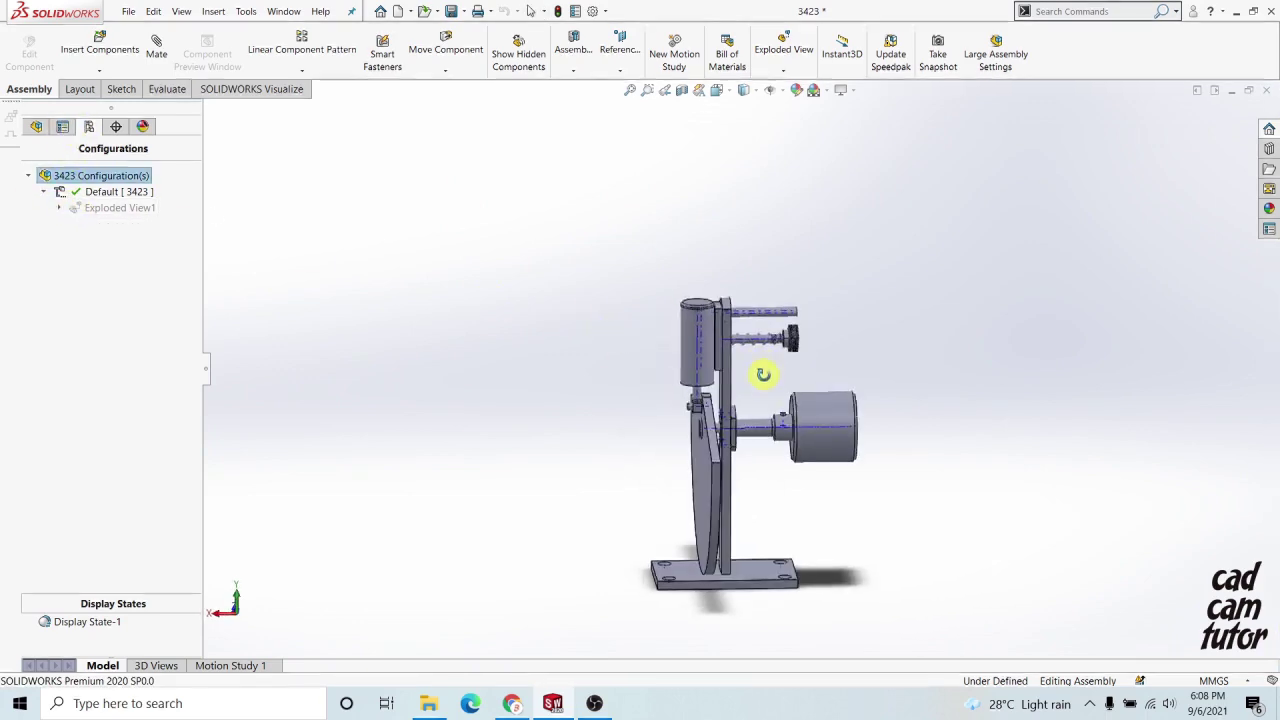
pyautogui.scroll(-1, 884, 452)
pyautogui.moveTo(884, 452); pyautogui.dragTo(778, 444, button='middle')
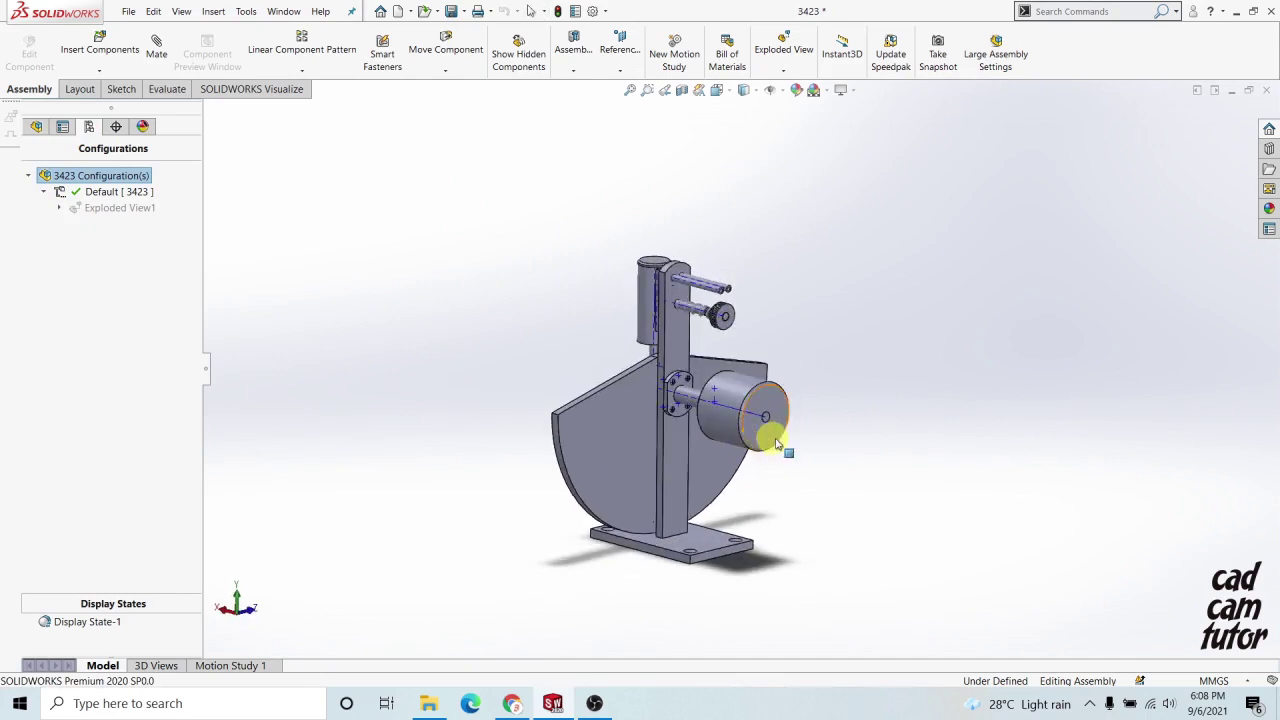
pyautogui.rightClick(85, 173)
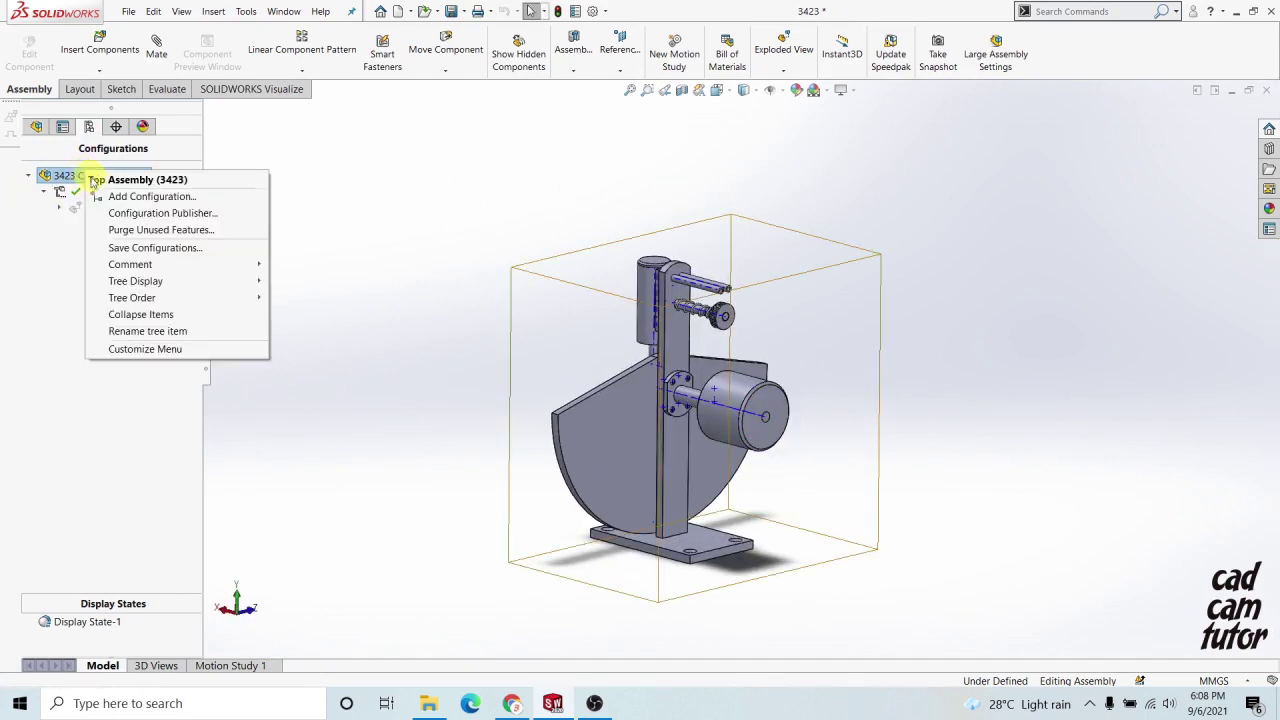
pyautogui.rightClick(67, 192)
pyautogui.rightClick(67, 192)
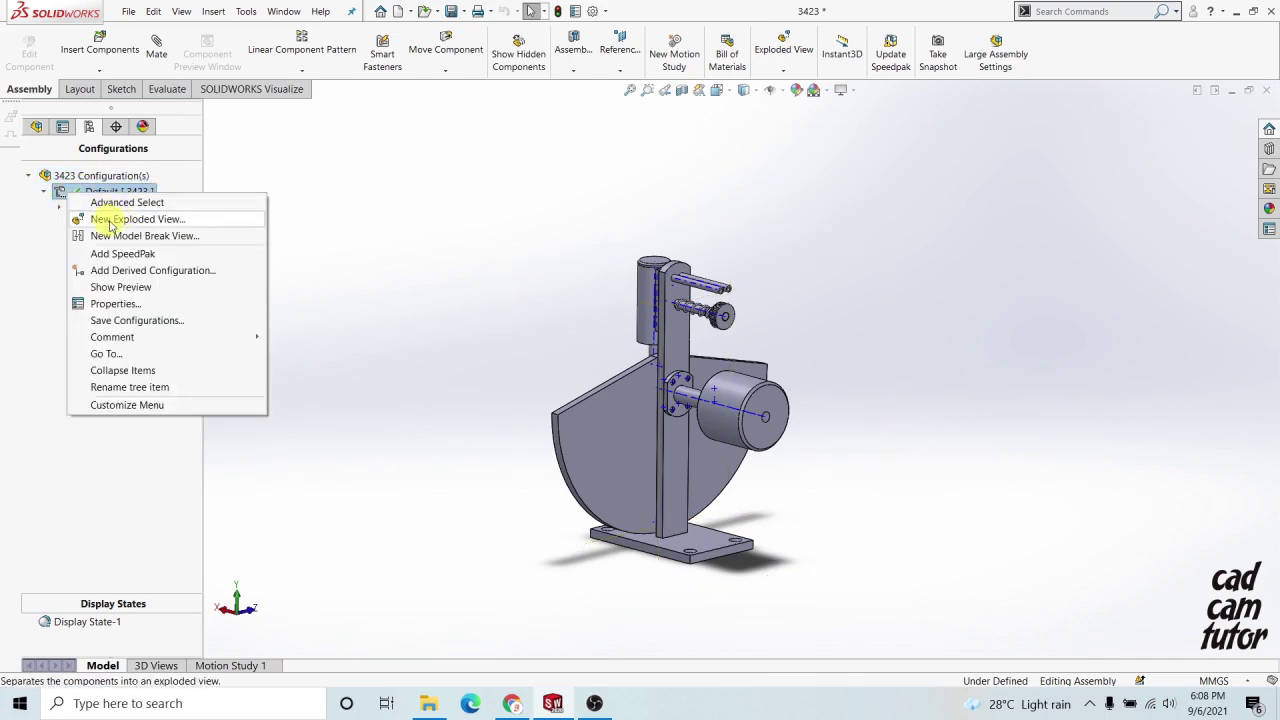
pyautogui.click(110, 222)
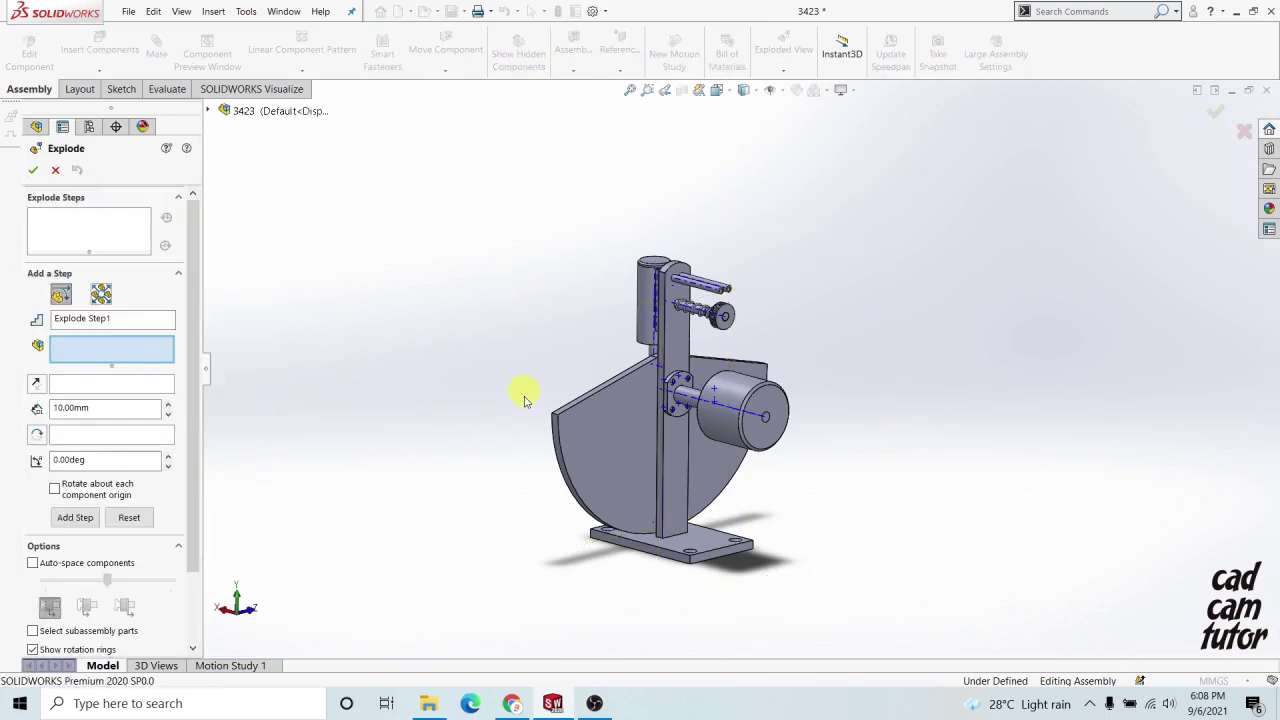
# - Turn the view toward the motor hub and select the set screw Part5-1
pyautogui.moveTo(526, 360); pyautogui.dragTo(793, 550, button='middle')
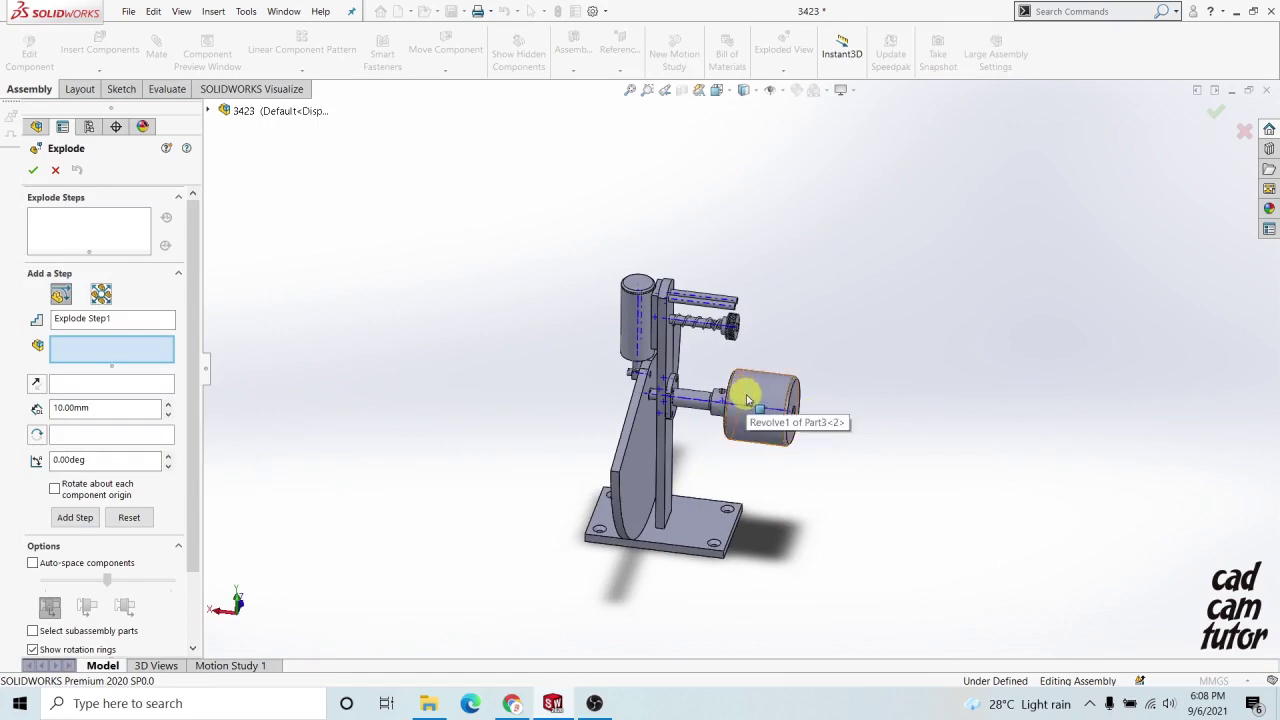
pyautogui.scroll(-3, 737, 394)
pyautogui.moveTo(737, 394)
pyautogui.mouseDown(button='middle')
pyautogui.moveTo(657, 380)
pyautogui.moveTo(694, 391)
pyautogui.moveTo(651, 391)
pyautogui.moveTo(686, 409)
pyautogui.moveTo(666, 354)
pyautogui.moveTo(663, 380)
pyautogui.moveTo(660, 337)
pyautogui.moveTo(640, 367)
pyautogui.moveTo(666, 363)
pyautogui.moveTo(646, 397)
pyautogui.moveTo(669, 389)
pyautogui.moveTo(707, 428)
pyautogui.moveTo(689, 366)
pyautogui.moveTo(636, 352)
pyautogui.moveTo(674, 374)
pyautogui.moveTo(634, 380)
pyautogui.moveTo(647, 387)
pyautogui.moveTo(766, 371)
pyautogui.moveTo(741, 371)
pyautogui.mouseUp(button='middle')
pyautogui.scroll(-2, 670, 377)
pyautogui.scroll(-5, 775, 368)
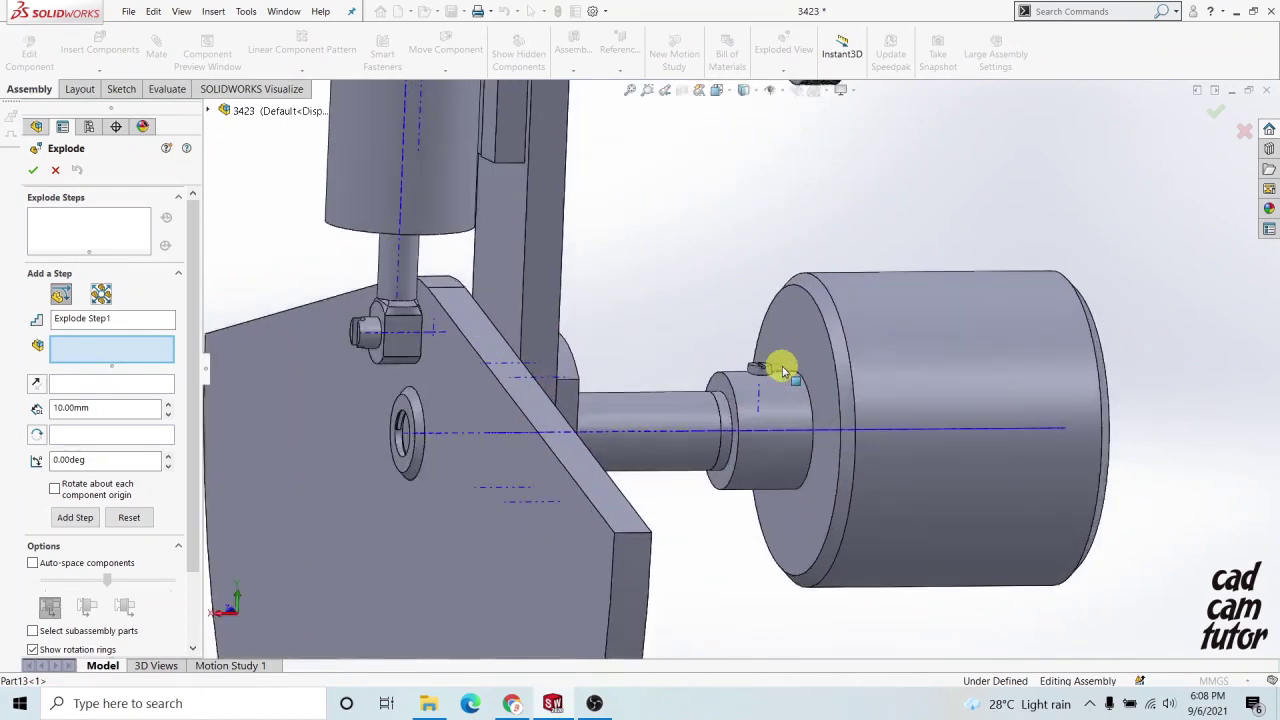
pyautogui.click(752, 375)
# - Drag Part5-1 18.72 mm upward along Y to form Explode Step1
pyautogui.scroll(2, 752, 375)
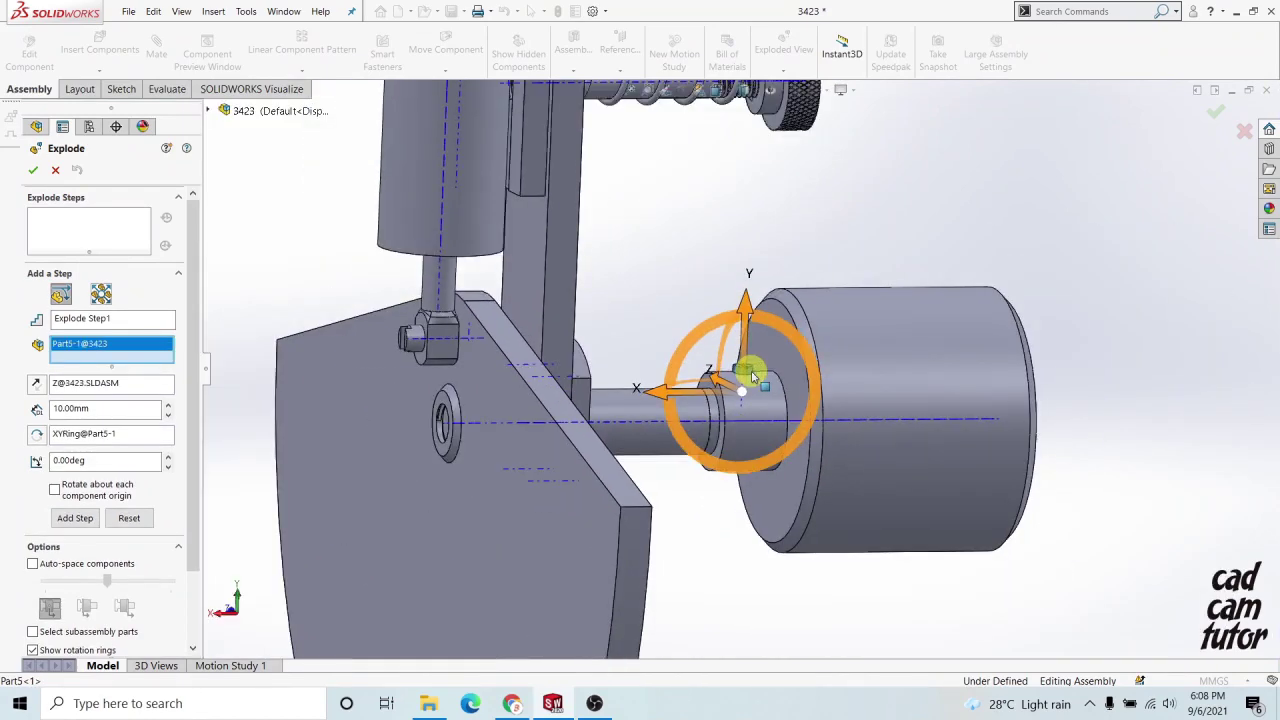
pyautogui.hotkey('ctrl', '3')
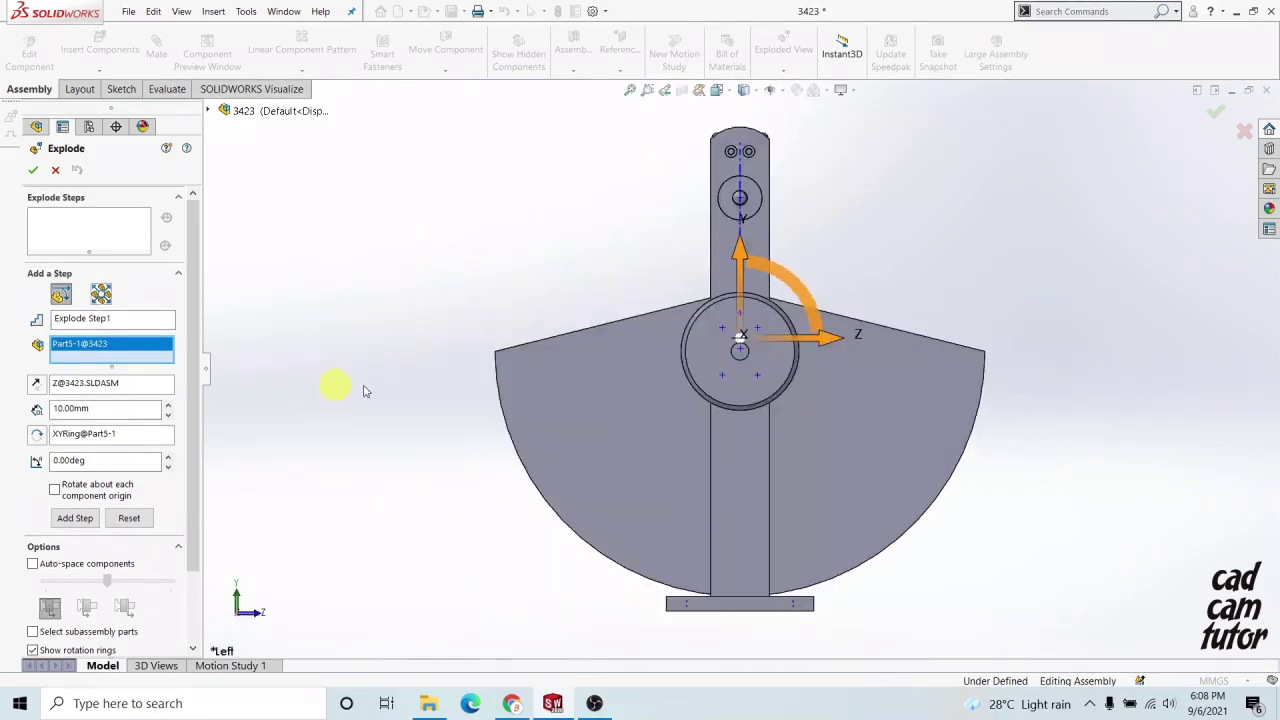
pyautogui.moveTo(700, 381); pyautogui.dragTo(457, 337, button='middle')
pyautogui.scroll(-3, 860, 330)
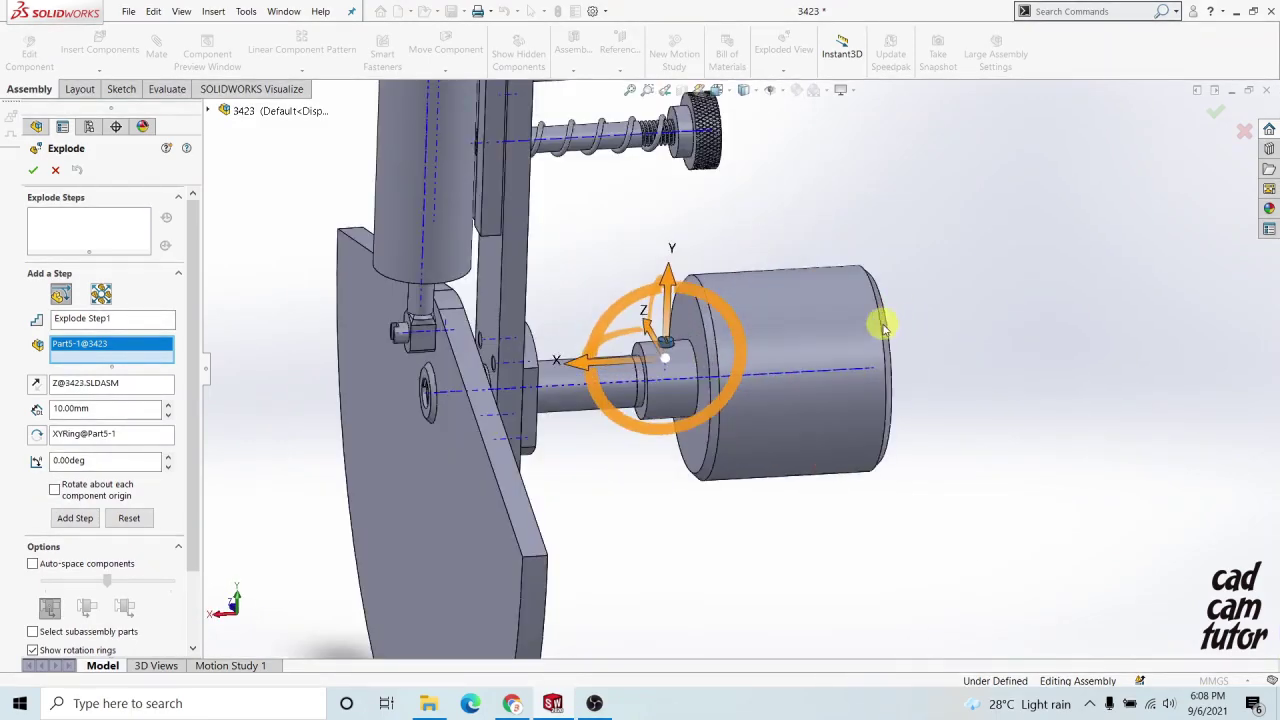
pyautogui.moveTo(665, 276); pyautogui.dragTo(668, 190)
pyautogui.moveTo(700, 288); pyautogui.dragTo(692, 324, button='middle')
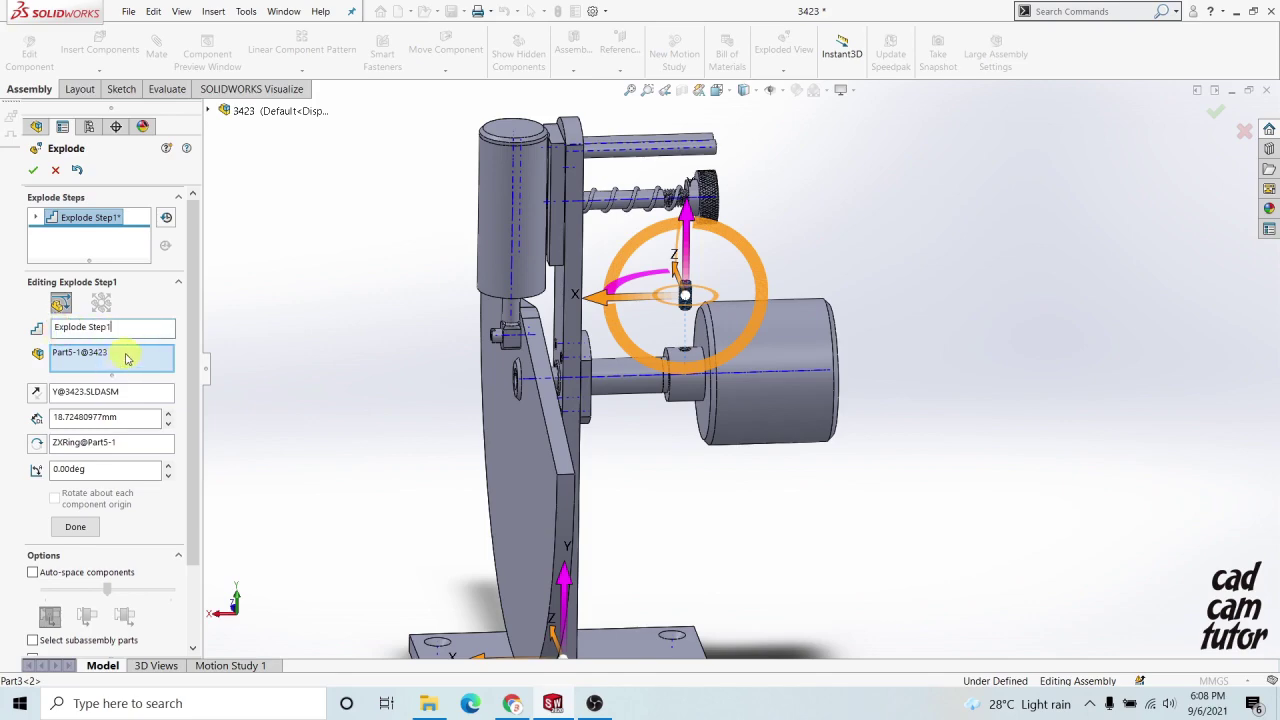
pyautogui.moveTo(808, 366); pyautogui.dragTo(812, 340, button='middle')
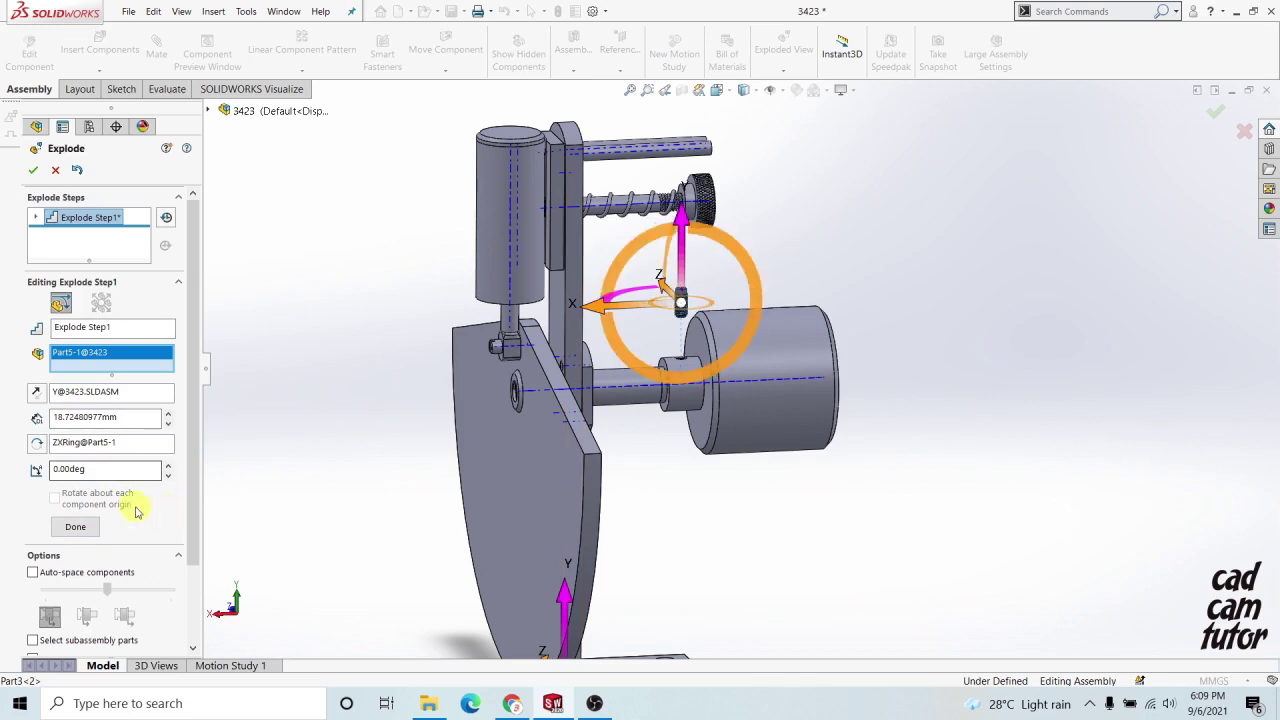
# - Commit Step1, then slide motor Part3-2 154.46 mm along X as Explode Step2
pyautogui.click(76, 528)
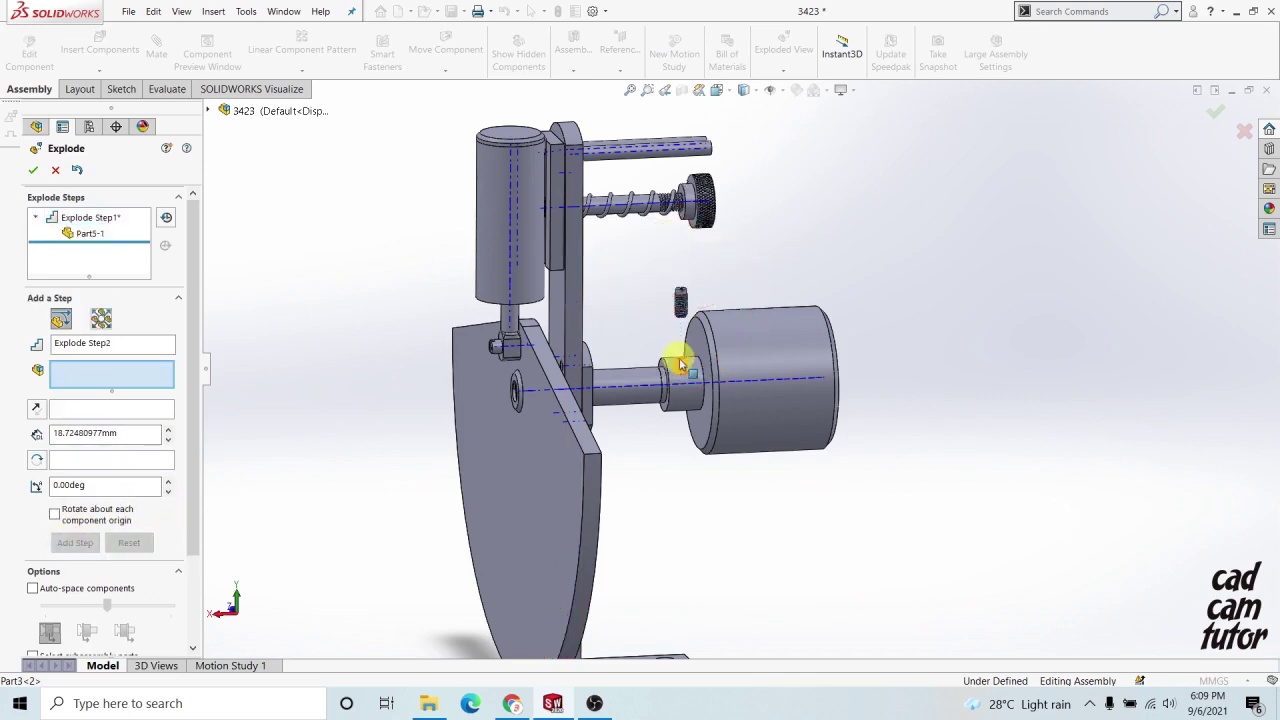
pyautogui.moveTo(677, 366); pyautogui.dragTo(677, 396, button='middle')
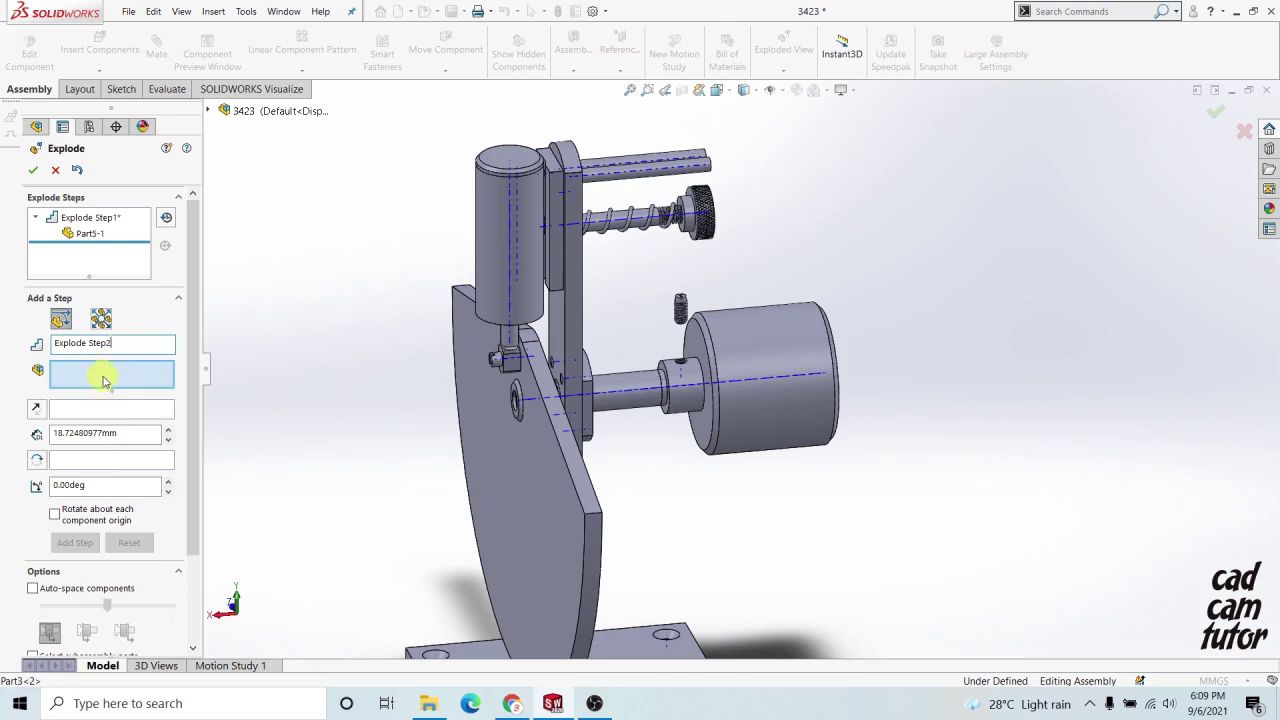
pyautogui.moveTo(697, 363); pyautogui.dragTo(754, 346, button='middle')
pyautogui.click(752, 346)
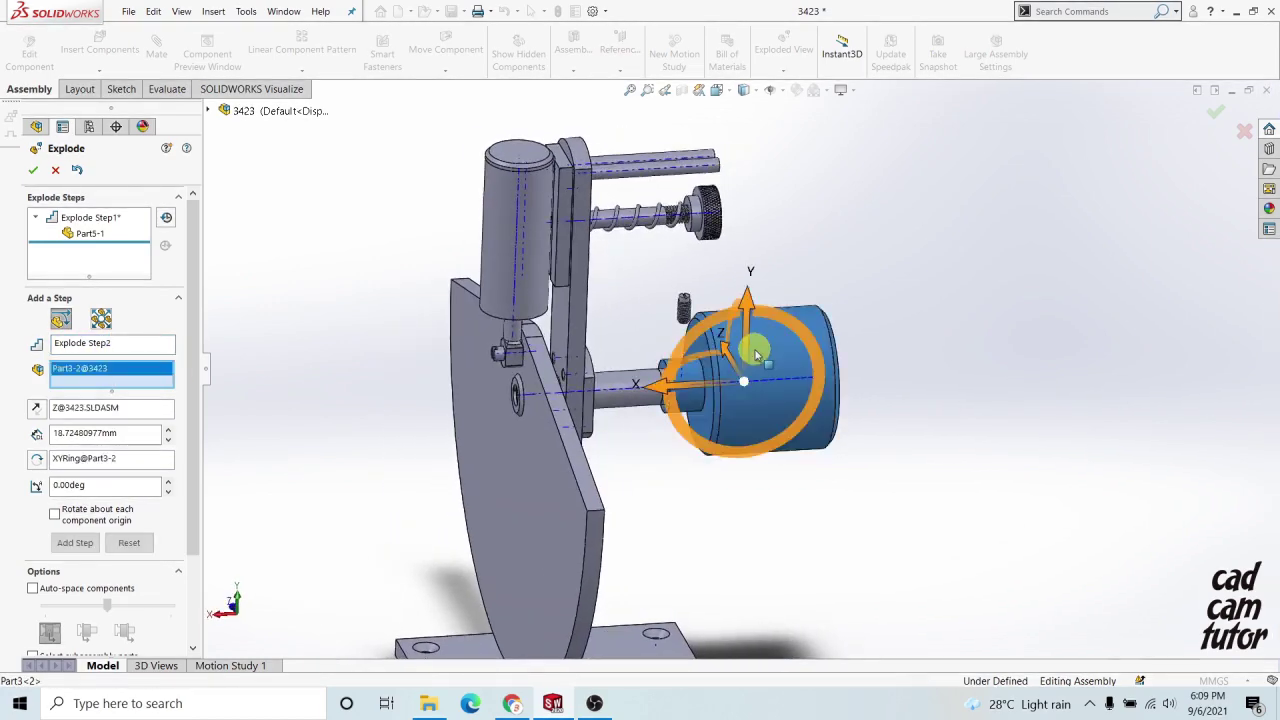
pyautogui.moveTo(668, 392); pyautogui.dragTo(1138, 347)
pyautogui.moveTo(1225, 345); pyautogui.dragTo(1232, 346)
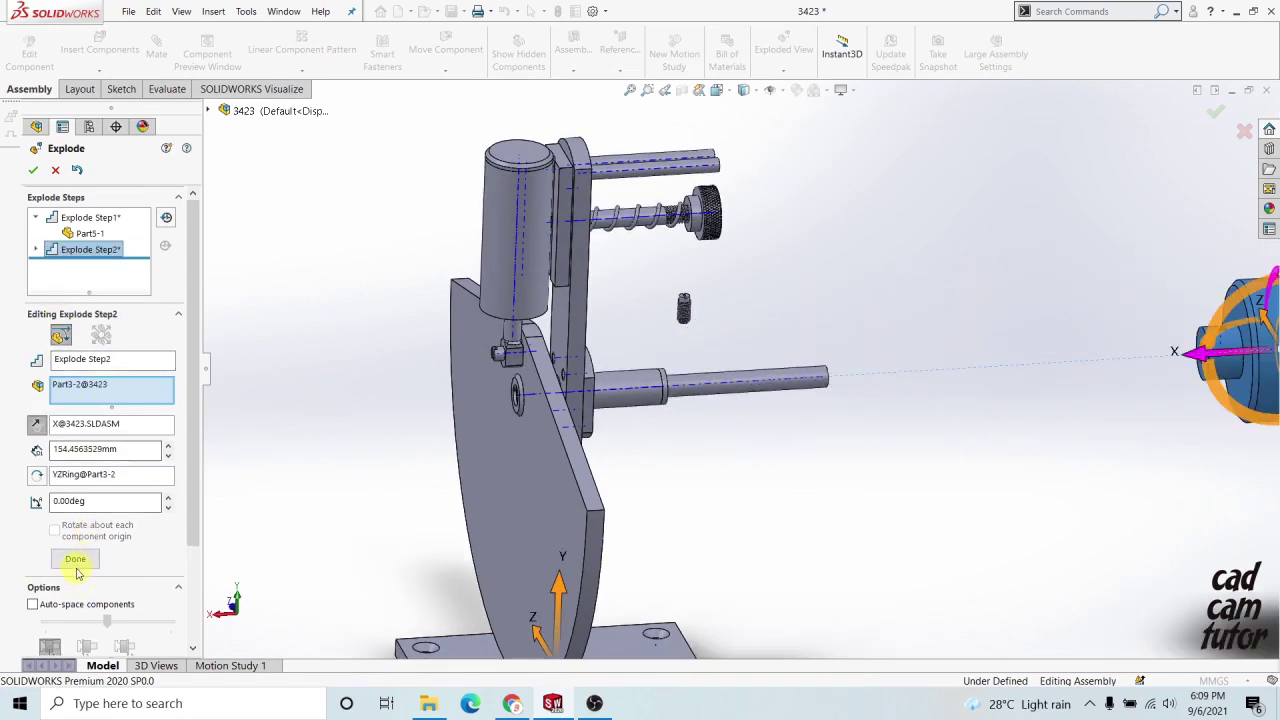
pyautogui.click(76, 562)
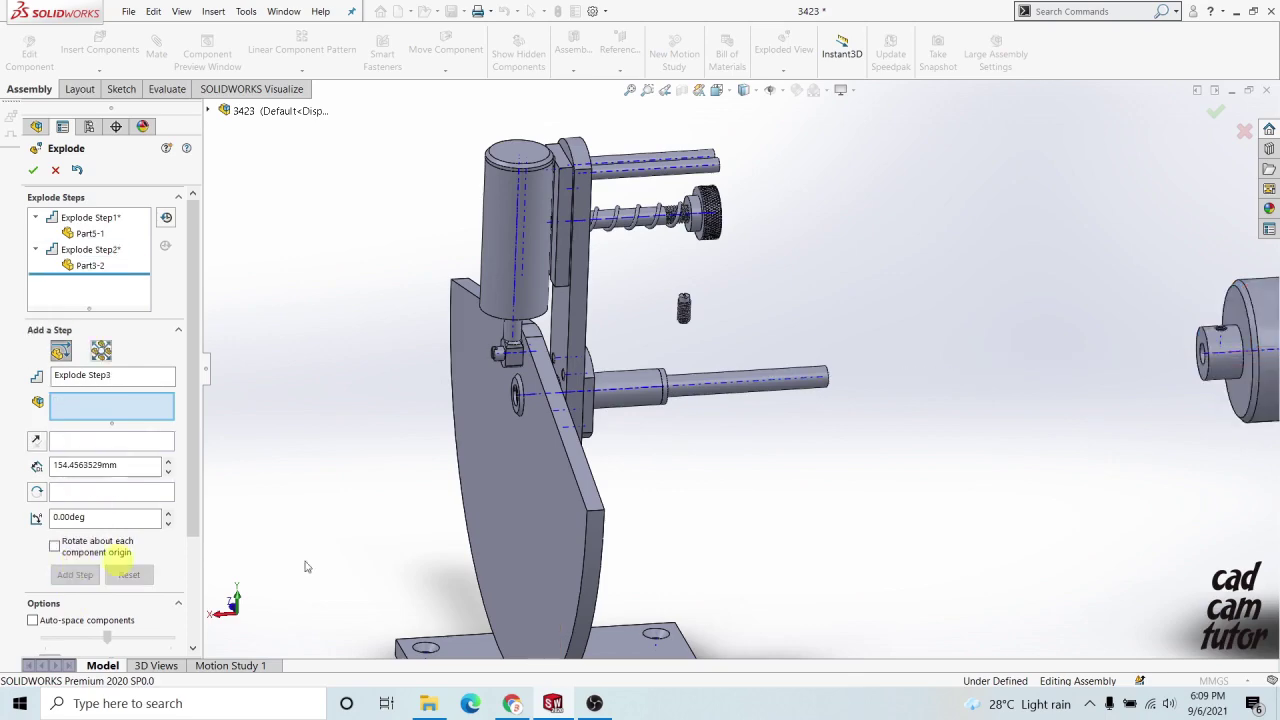
# - Close the Explode dialog, saving Exploded View2 with Explode Step1 and Step2
pyautogui.moveTo(605, 531); pyautogui.dragTo(900, 486, button='middle')
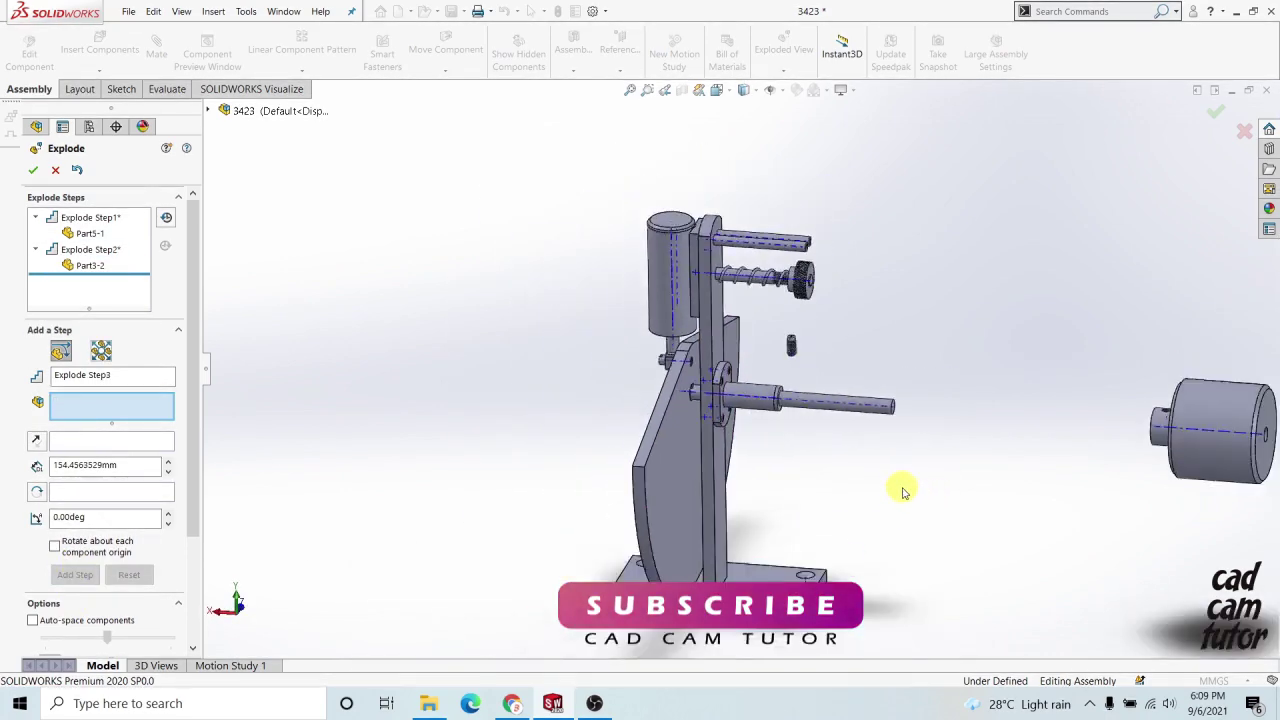
pyautogui.scroll(-4, 817, 472)
pyautogui.moveTo(817, 472)
pyautogui.mouseDown(button='middle')
pyautogui.moveTo(786, 457)
pyautogui.moveTo(803, 477)
pyautogui.mouseUp(button='middle')
pyautogui.scroll(3, 789, 443)
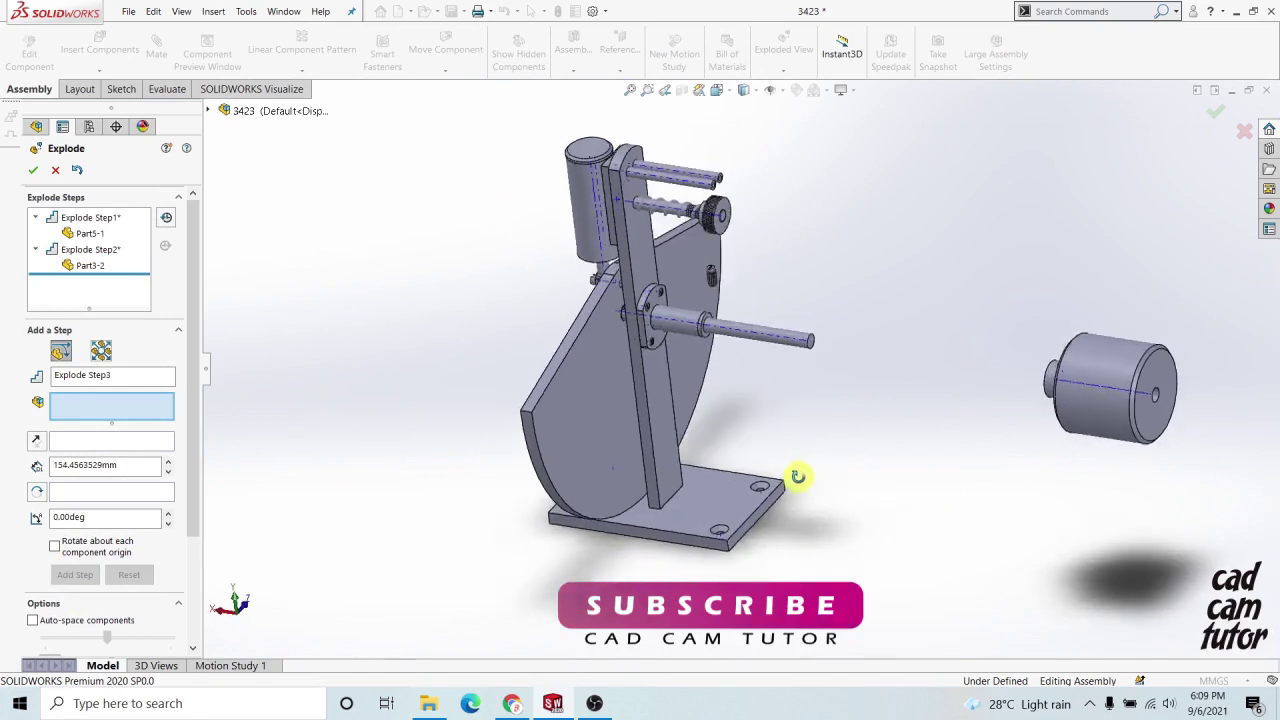
pyautogui.click(770, 345)
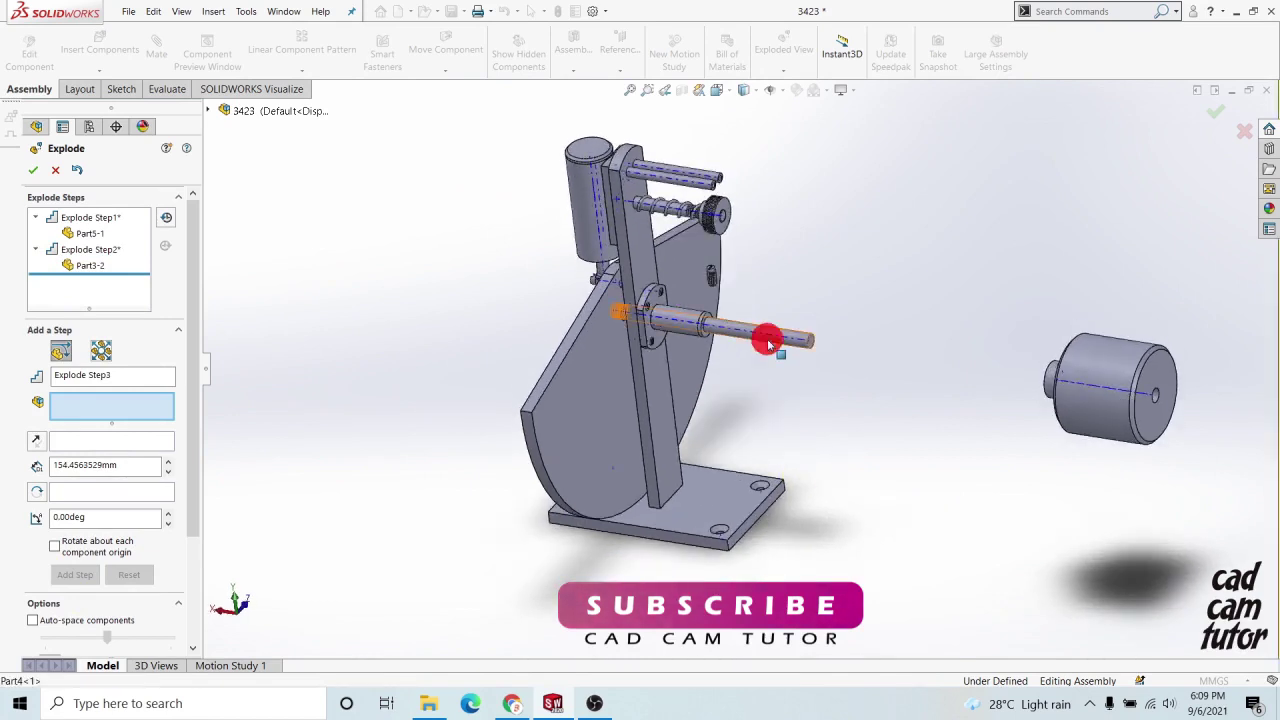
pyautogui.scroll(-3, 768, 343)
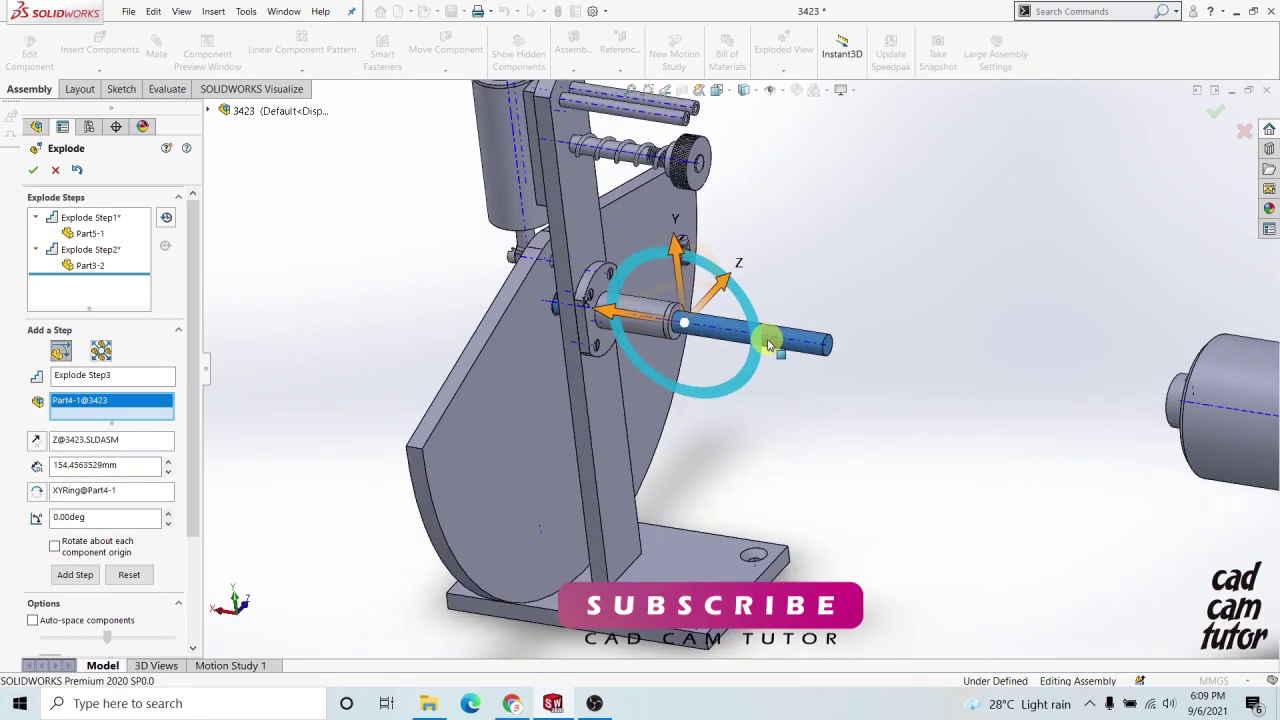
pyautogui.click(89, 300)
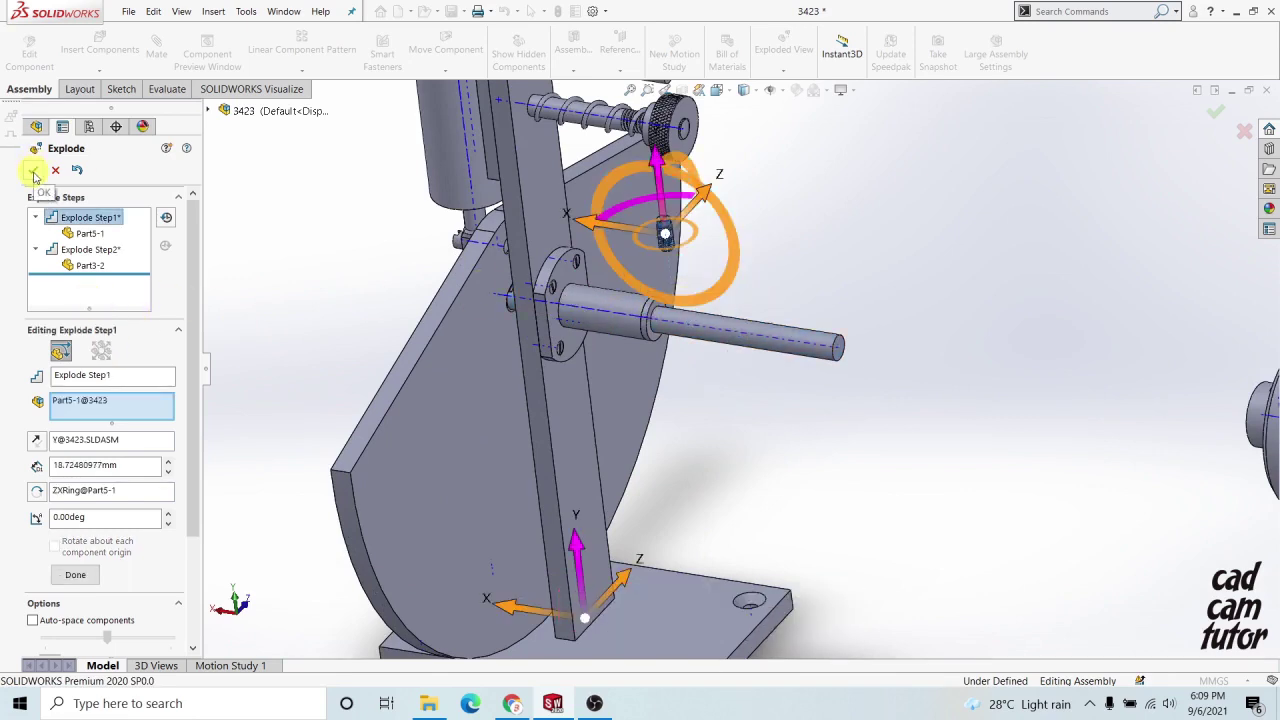
pyautogui.click(35, 174)
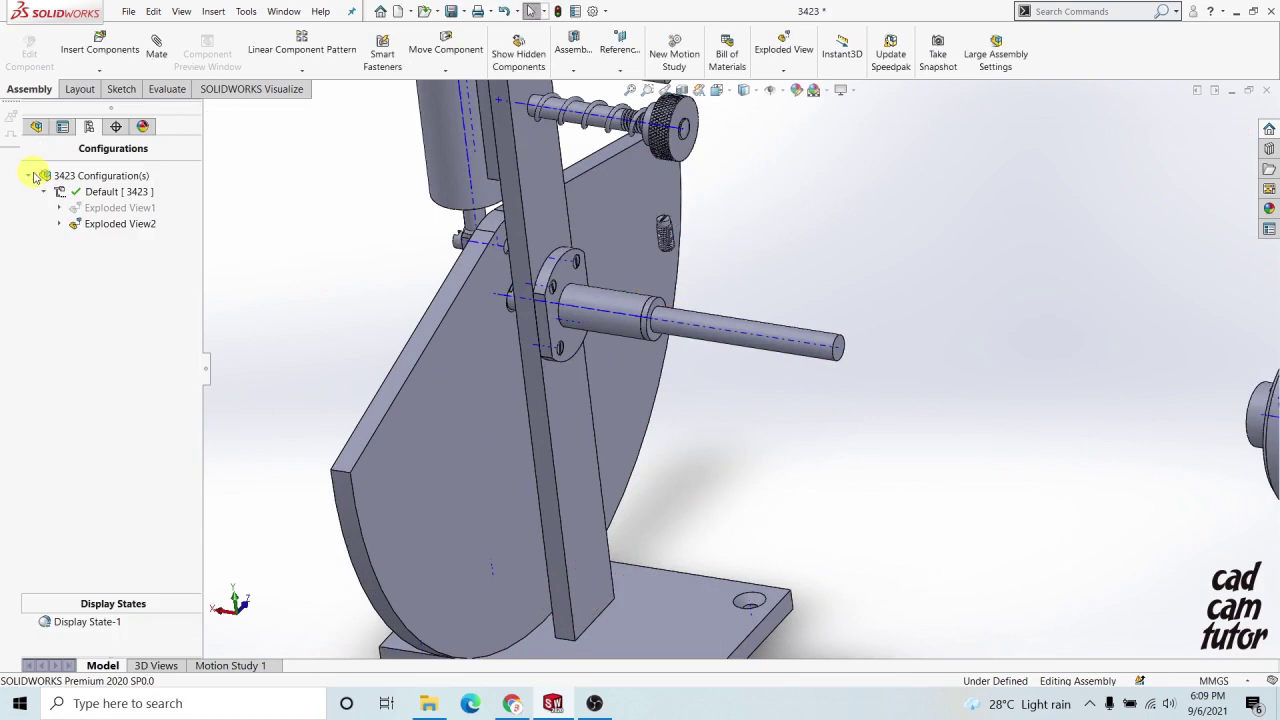
# - Expand Exploded View2 in ConfigurationManager and reopen it with Edit Feature
pyautogui.click(112, 224)
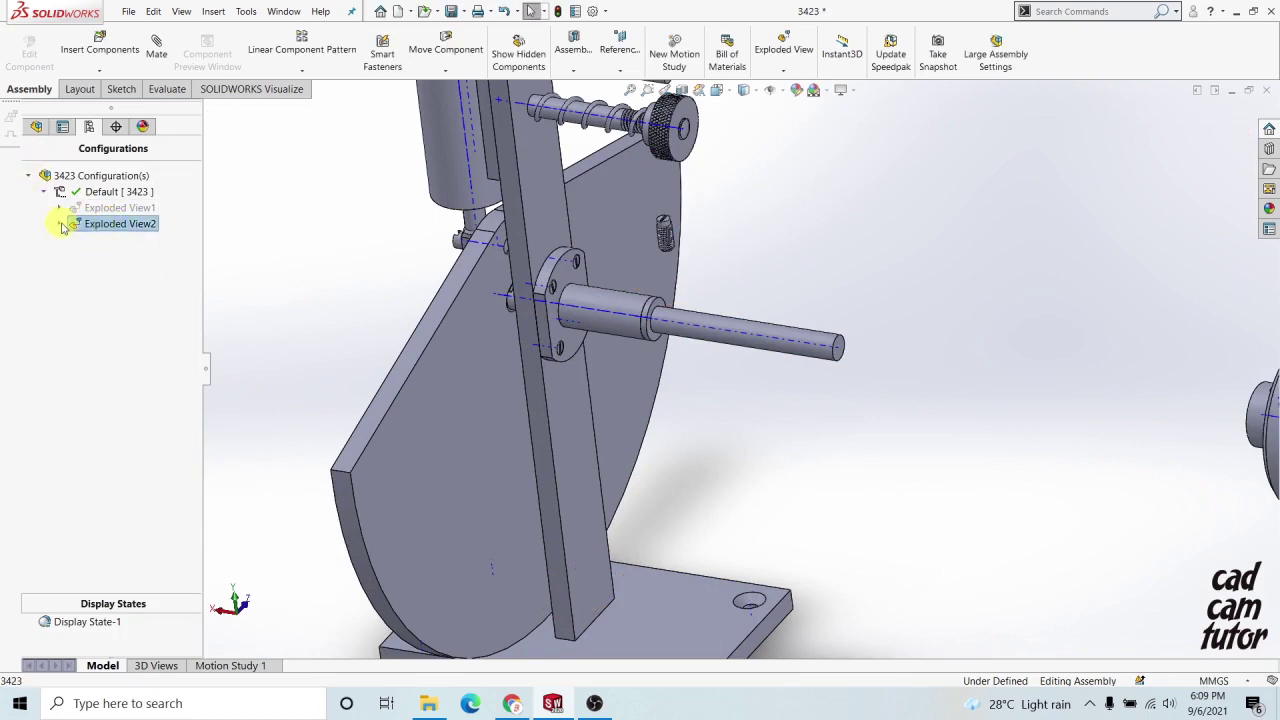
pyautogui.click(62, 224)
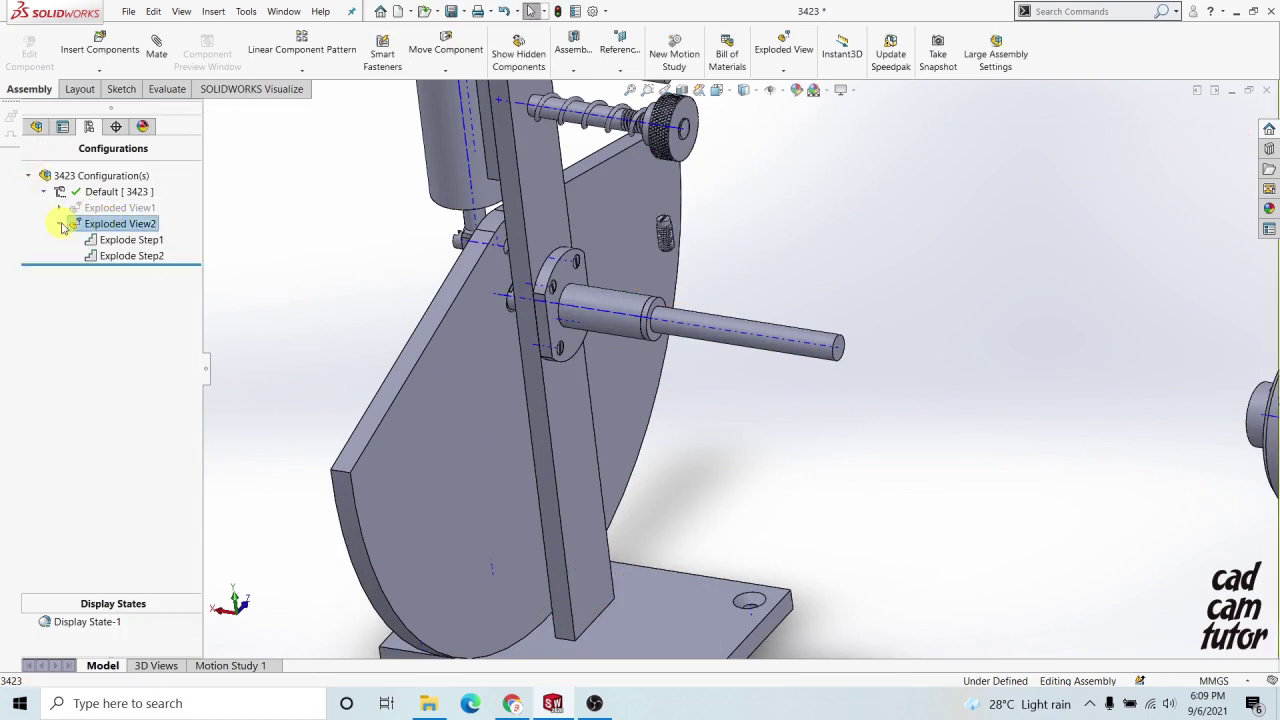
pyautogui.rightClick(122, 227)
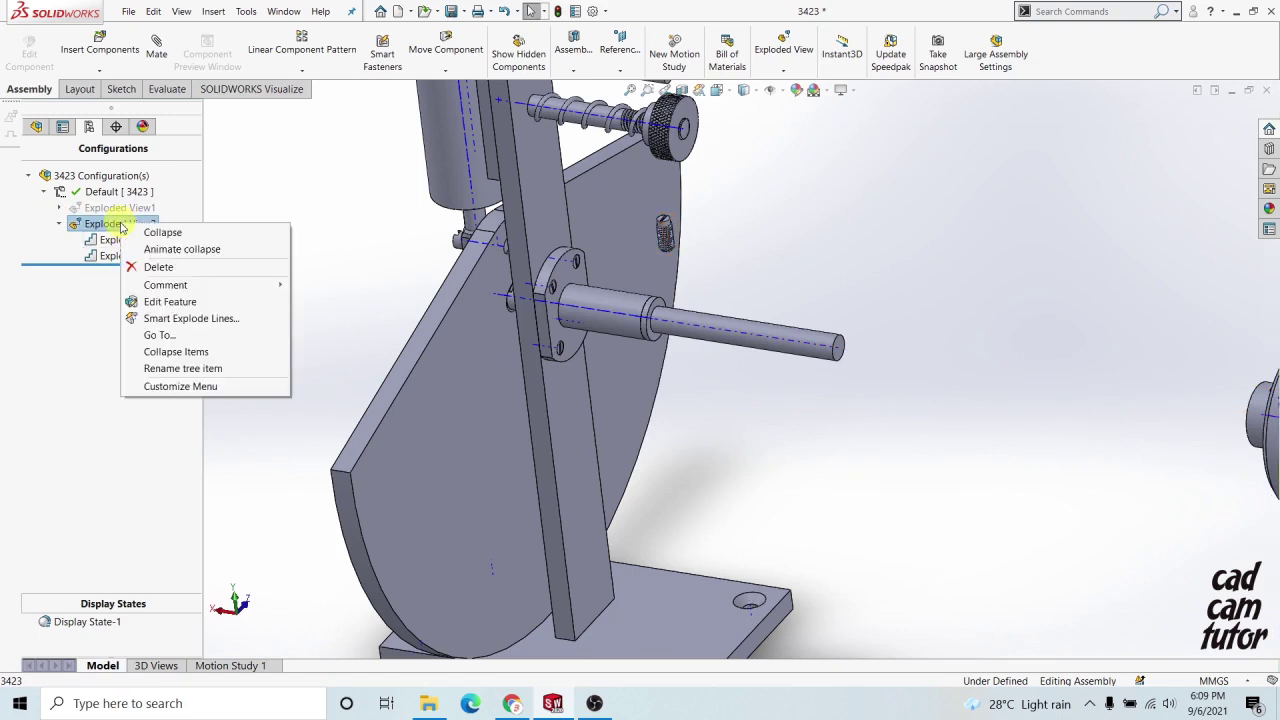
pyautogui.click(171, 302)
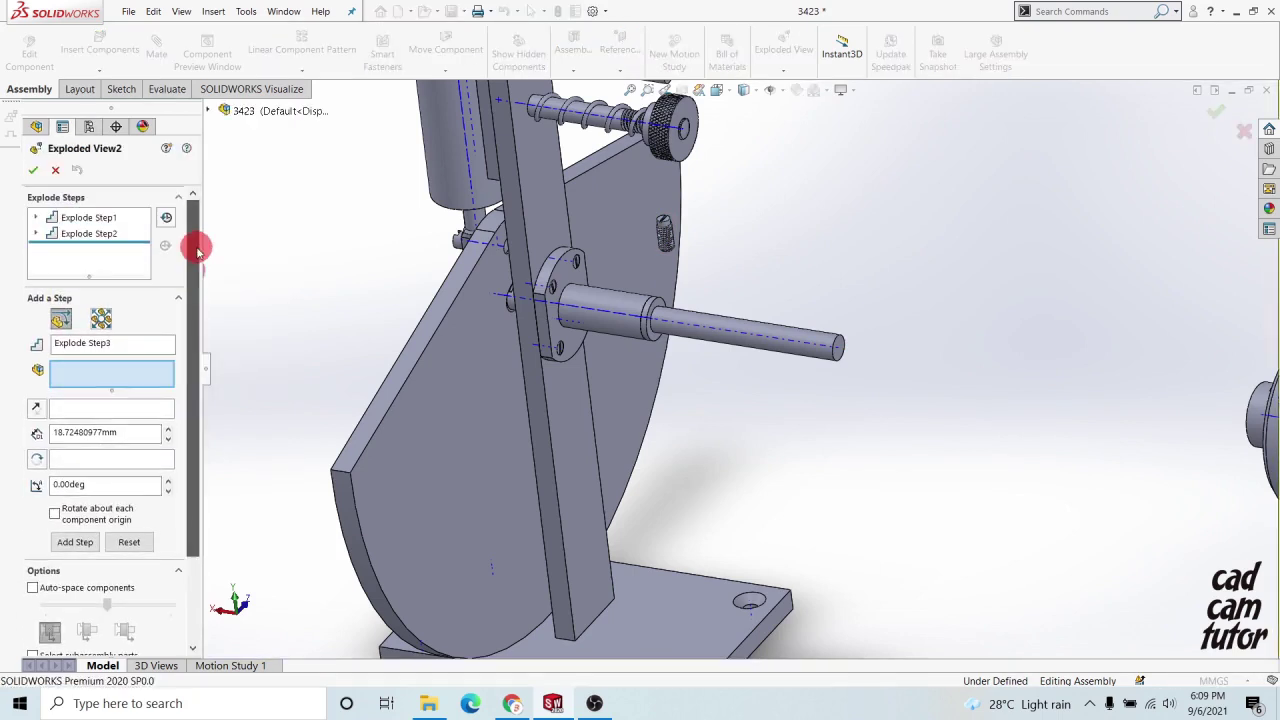
# - Select the four flange screws Part5-2, Part5-3, Part5-7 and Part5-5
pyautogui.press('f')
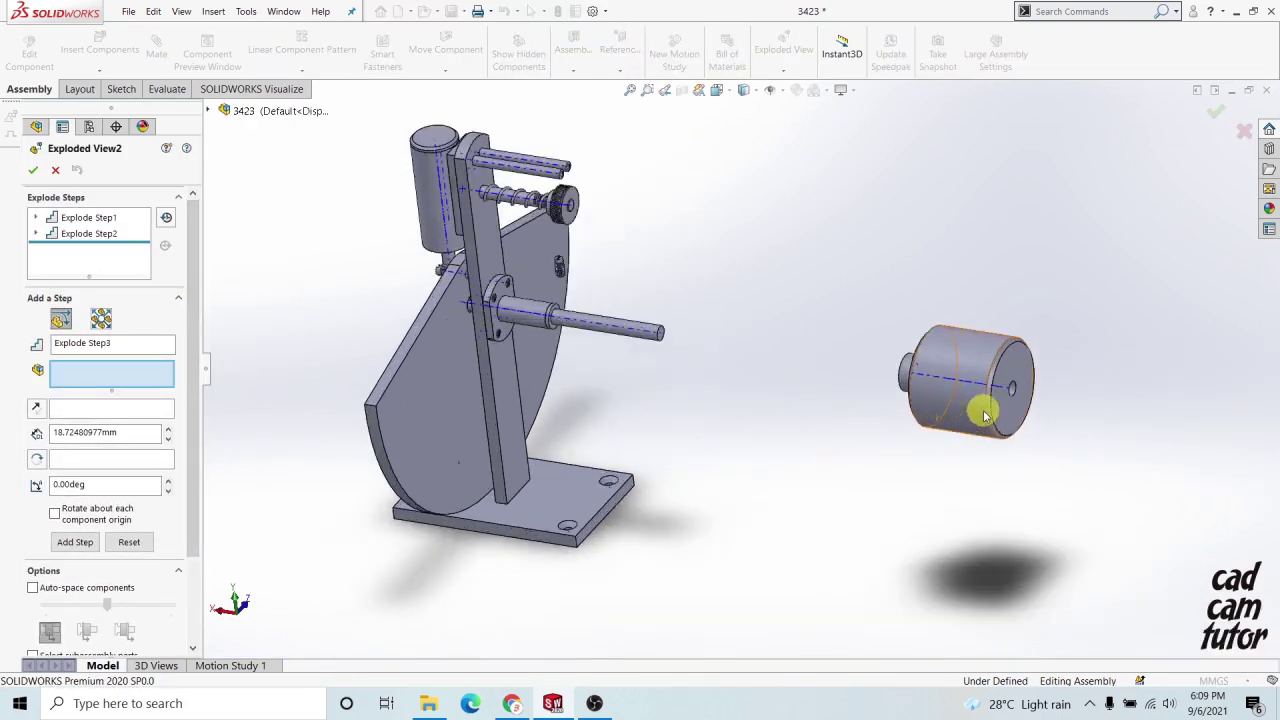
pyautogui.scroll(-4, 614, 346)
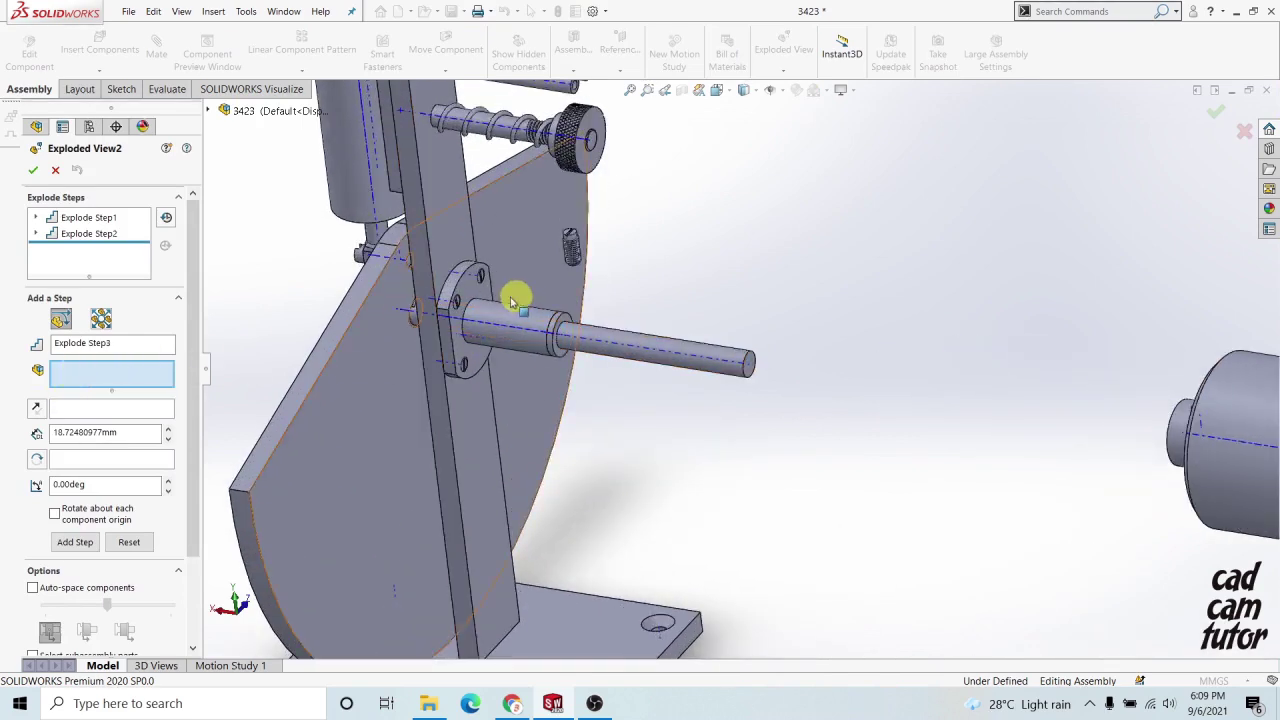
pyautogui.click(458, 302)
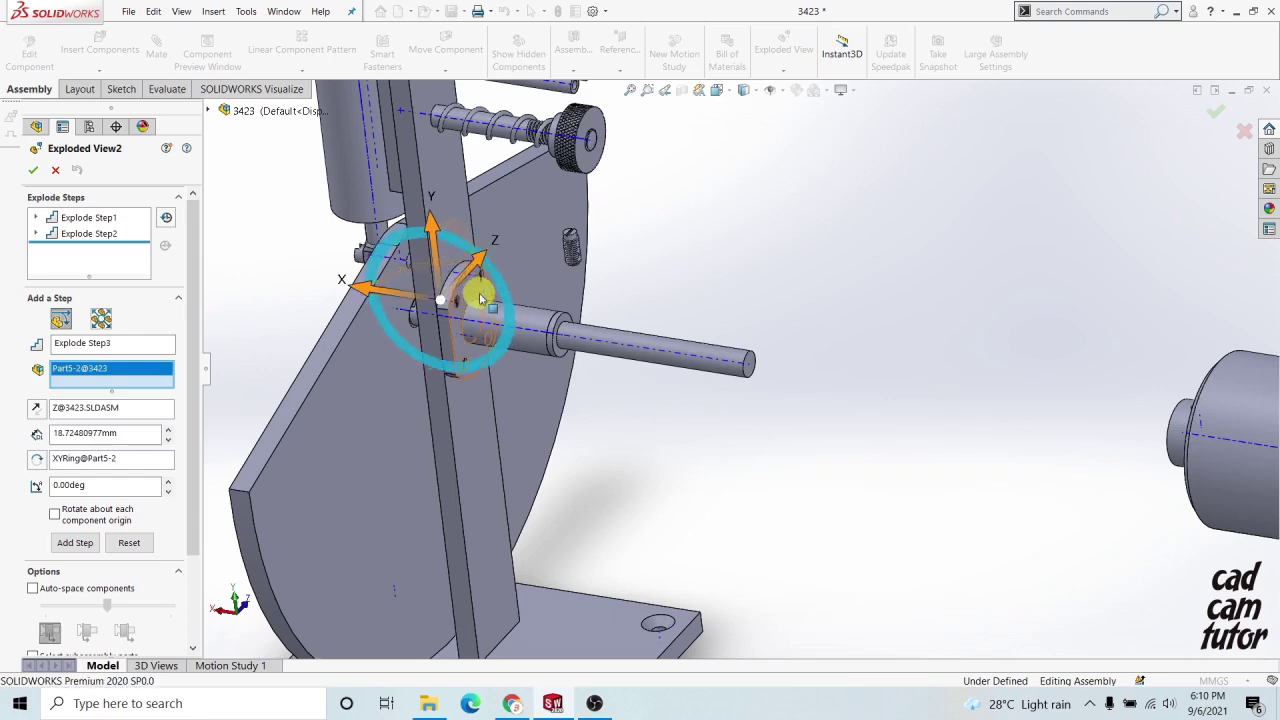
pyautogui.scroll(-5, 485, 278)
pyautogui.scroll(-3, 513, 298)
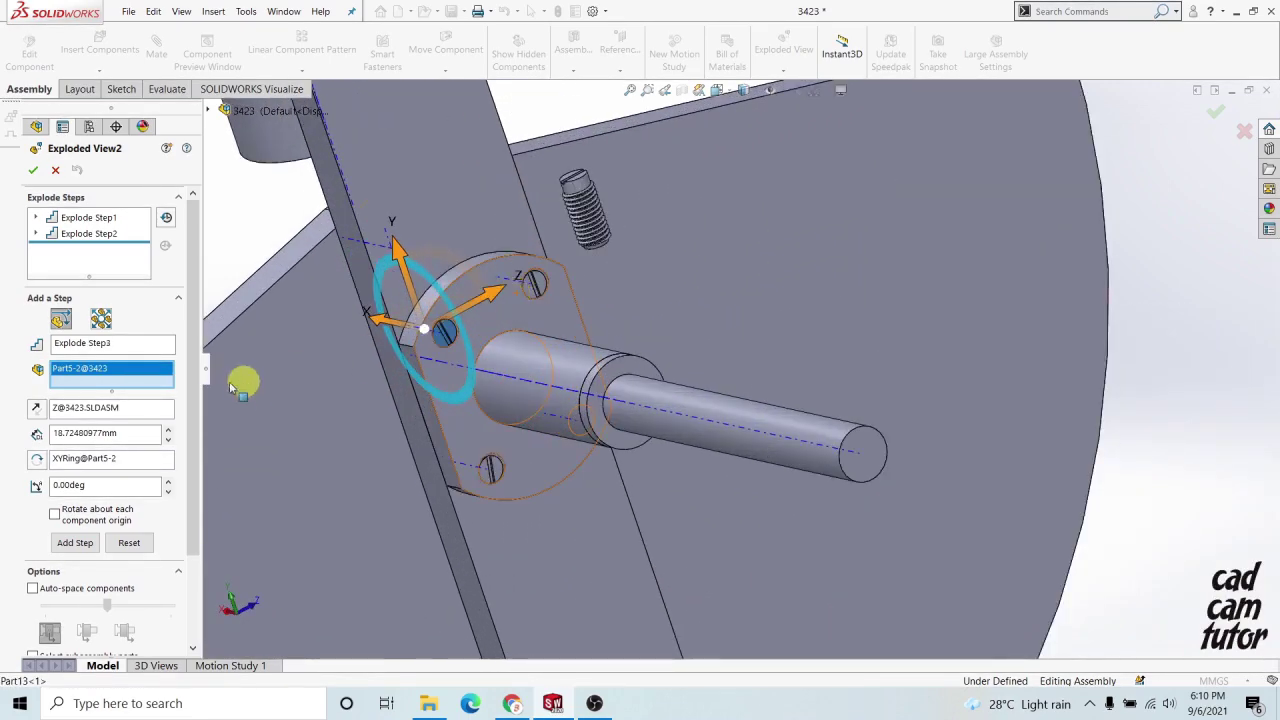
pyautogui.click(536, 277)
pyautogui.click(492, 467)
pyautogui.moveTo(583, 488); pyautogui.dragTo(600, 423, button='middle')
pyautogui.click(582, 422)
pyautogui.moveTo(492, 503); pyautogui.dragTo(602, 437, button='middle')
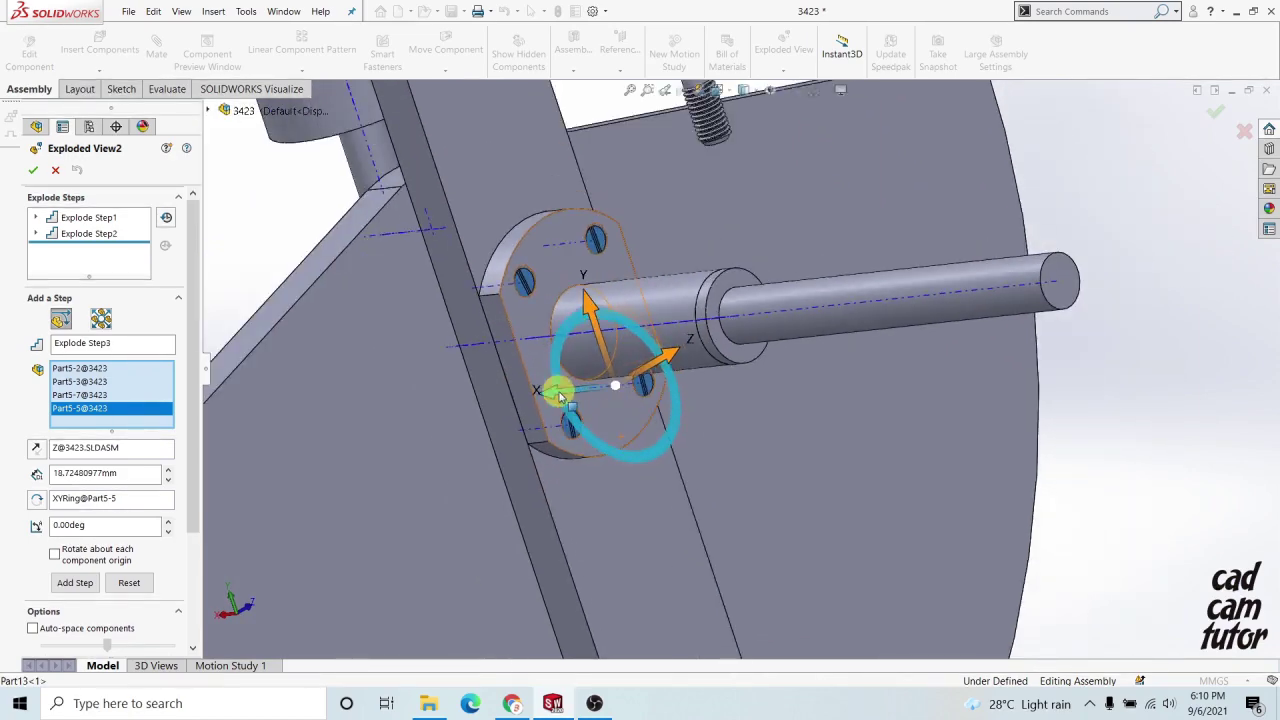
# - Move the four screws 100.55 mm out along X and commit them as Explode Step3
pyautogui.moveTo(560, 397); pyautogui.dragTo(1010, 385)
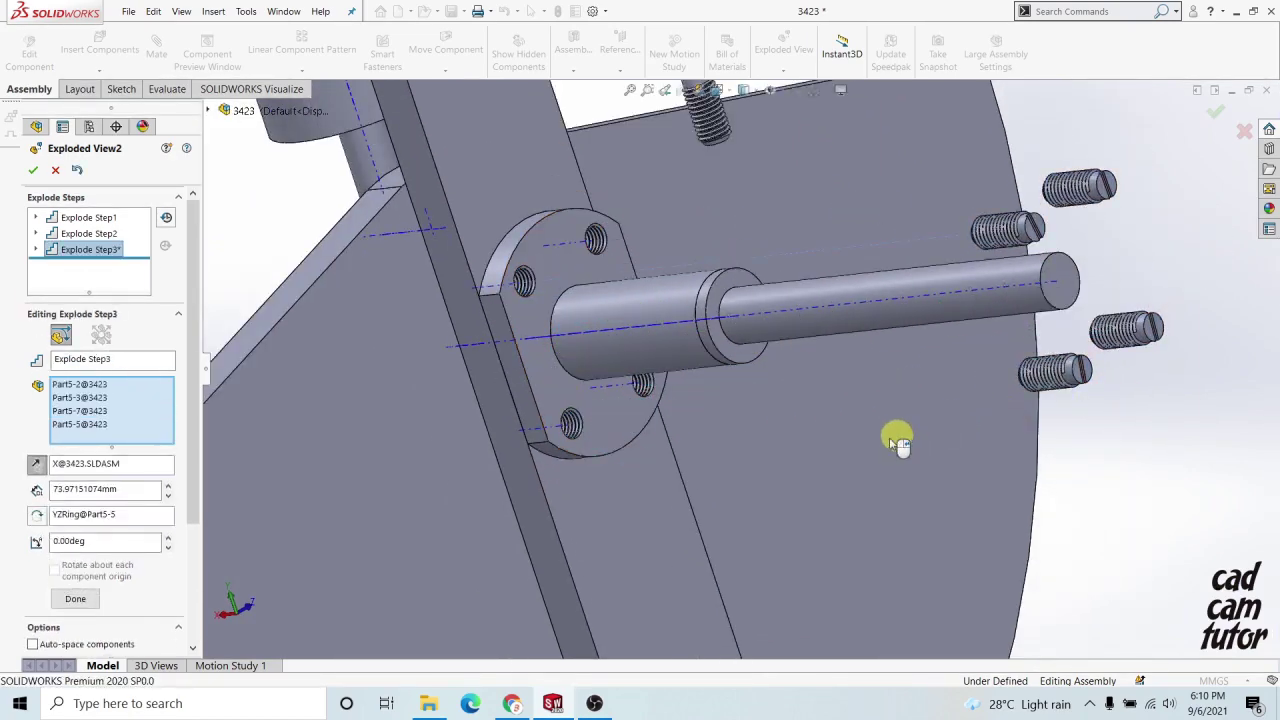
pyautogui.scroll(10, 929, 443)
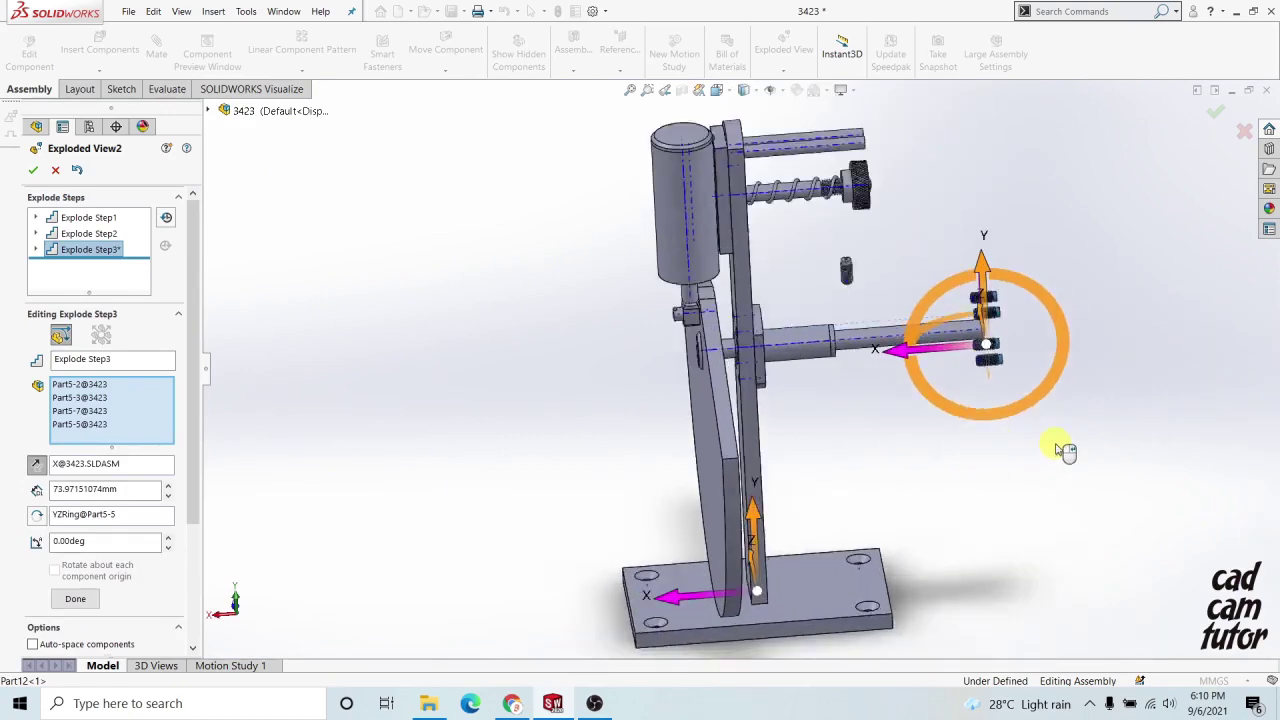
pyautogui.scroll(-3, 1063, 450)
pyautogui.scroll(4, 1023, 423)
pyautogui.scroll(4, 748, 362)
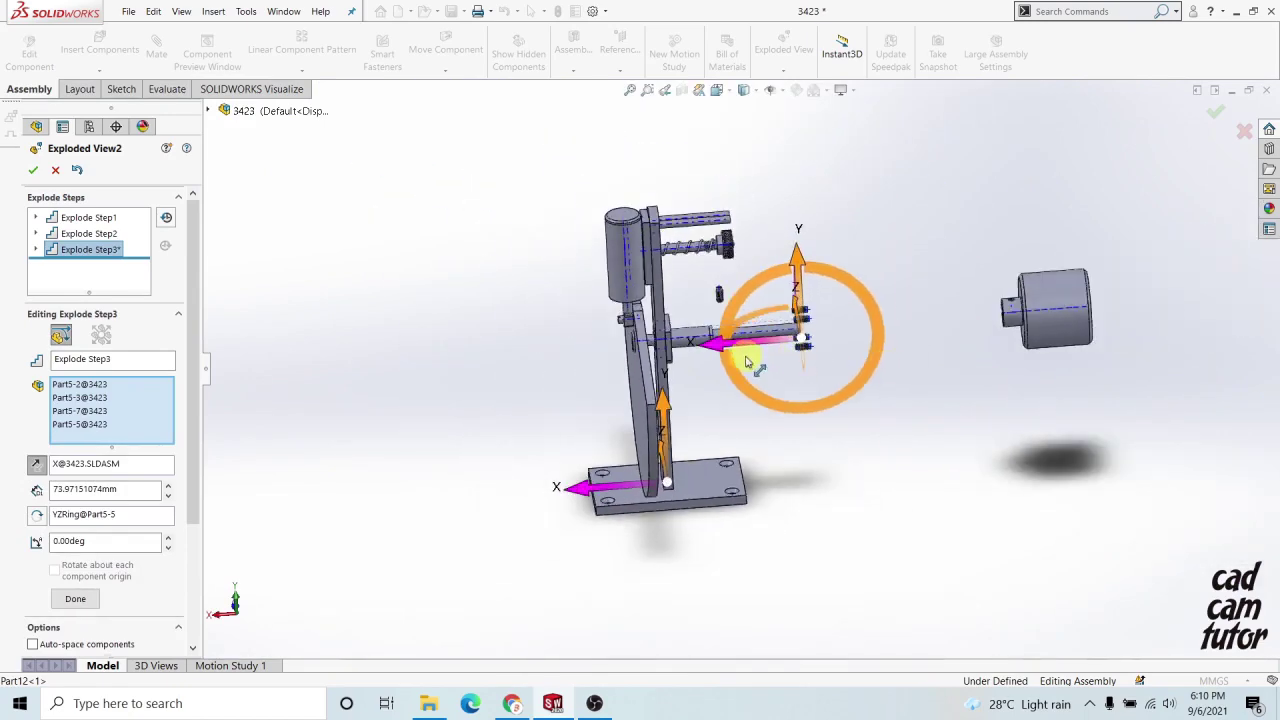
pyautogui.moveTo(745, 362); pyautogui.dragTo(792, 357)
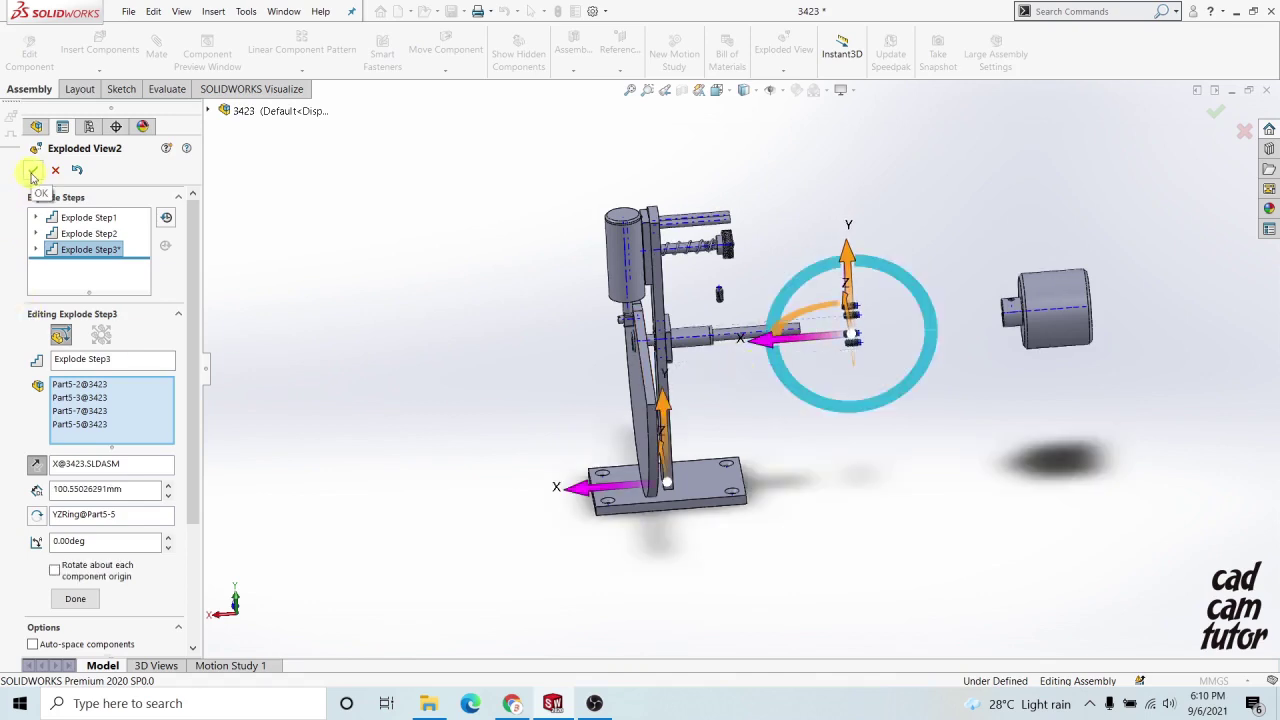
pyautogui.click(80, 600)
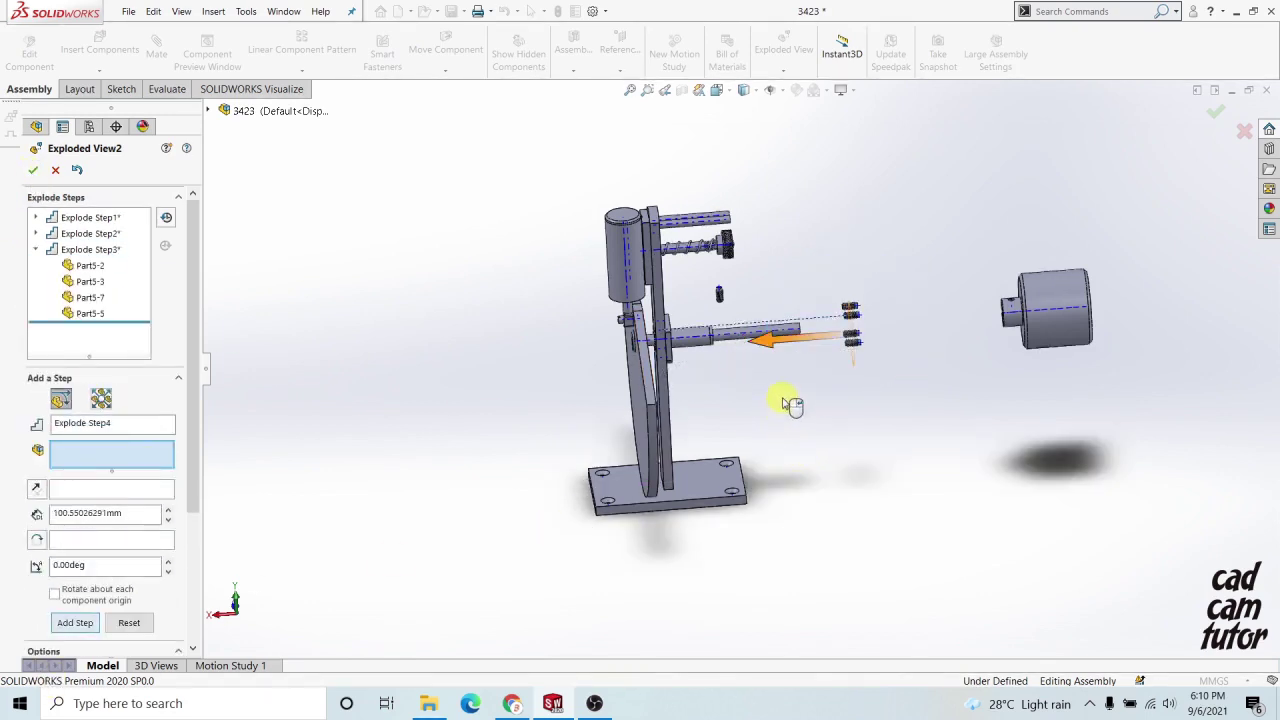
pyautogui.moveTo(777, 403); pyautogui.dragTo(725, 455, button='middle')
pyautogui.scroll(-3, 780, 330)
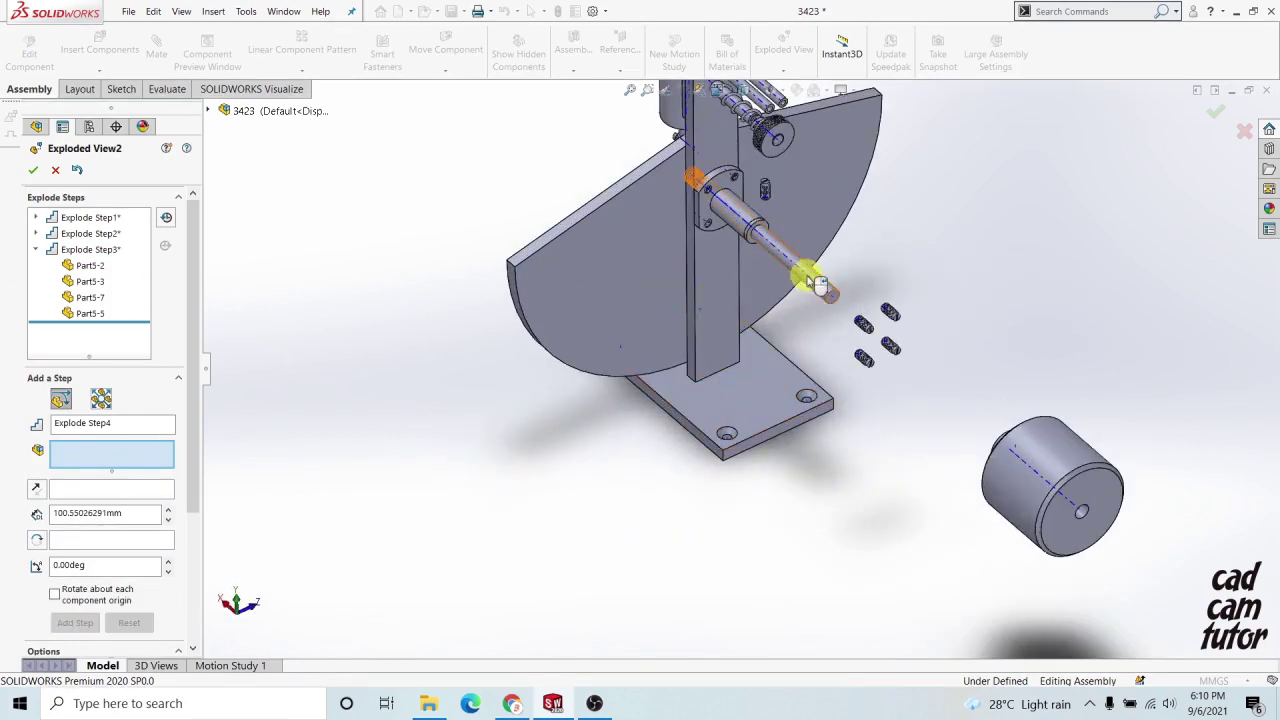
# - Pull shaft Part4-1 out of its flange as Explode Step4
pyautogui.click(800, 283)
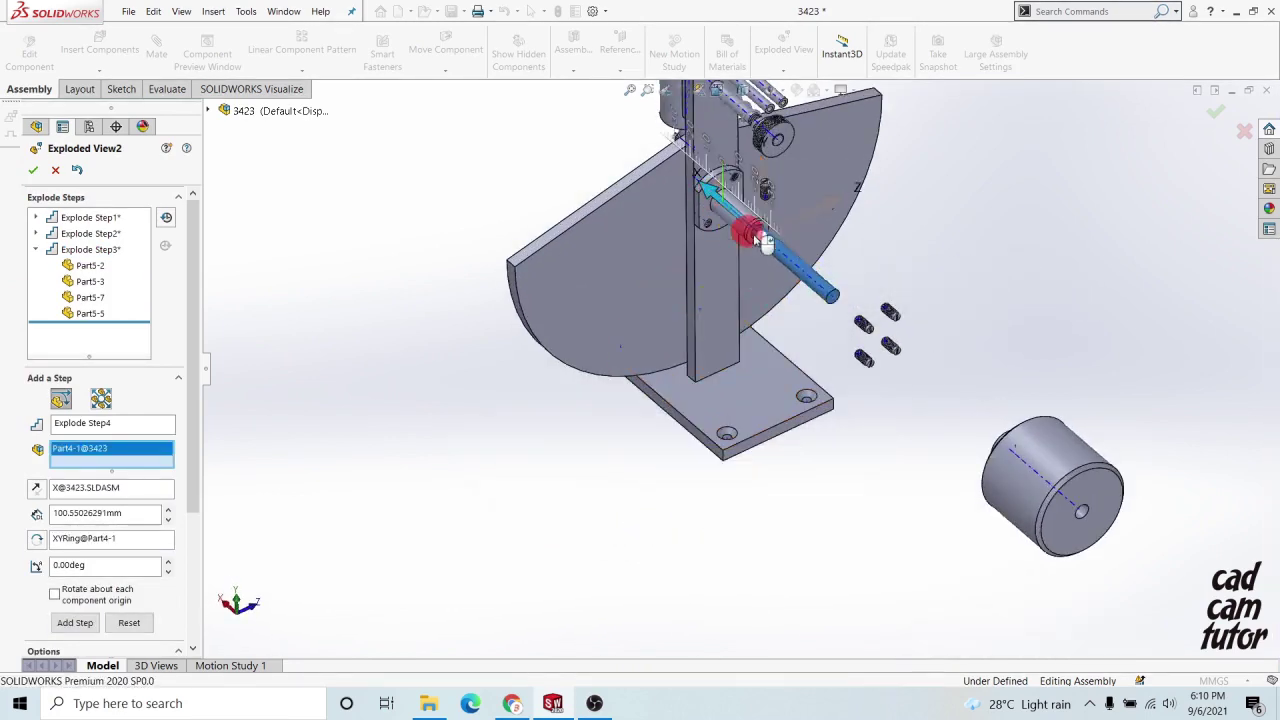
pyautogui.moveTo(748, 234); pyautogui.dragTo(862, 330)
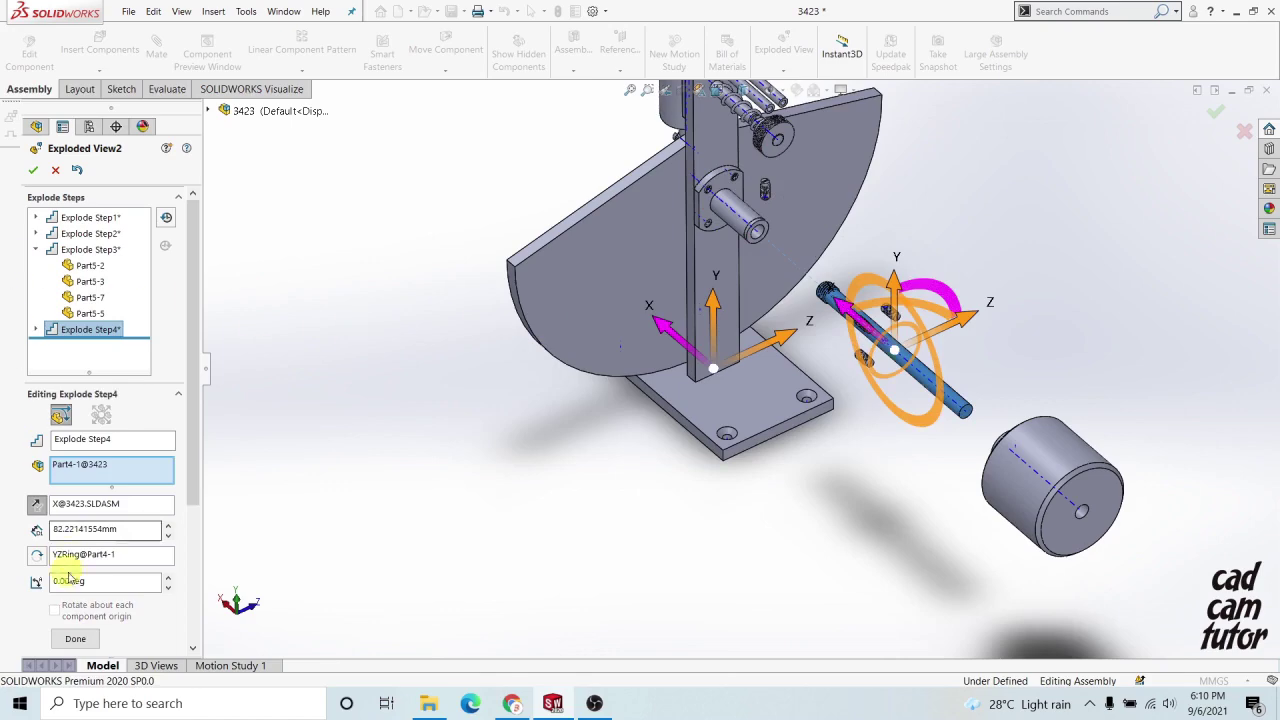
pyautogui.click(80, 637)
# - Slide the top rod pair Part15-1 and Part15-3 82.24 mm along X as Explode Step5
pyautogui.moveTo(766, 371); pyautogui.dragTo(854, 397, button='middle')
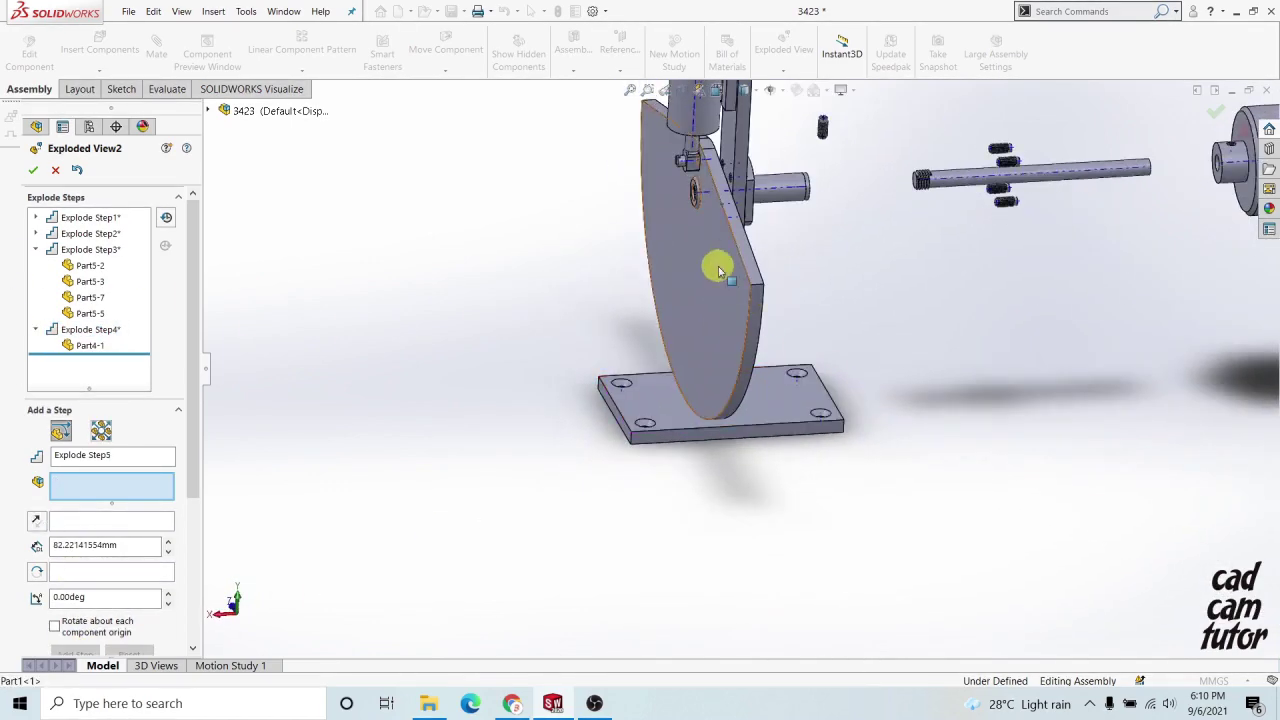
pyautogui.moveTo(748, 205); pyautogui.dragTo(773, 226, button='middle')
pyautogui.scroll(3, 771, 143)
pyautogui.scroll(-3, 773, 226)
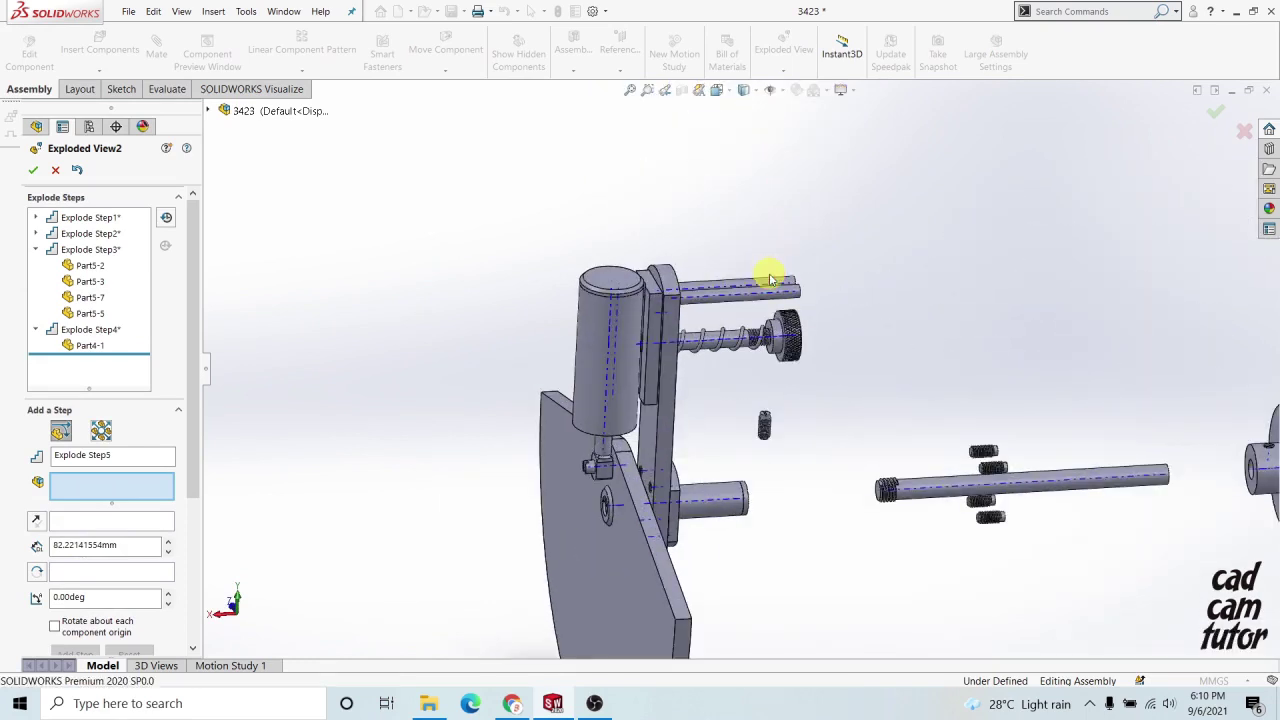
pyautogui.click(770, 283)
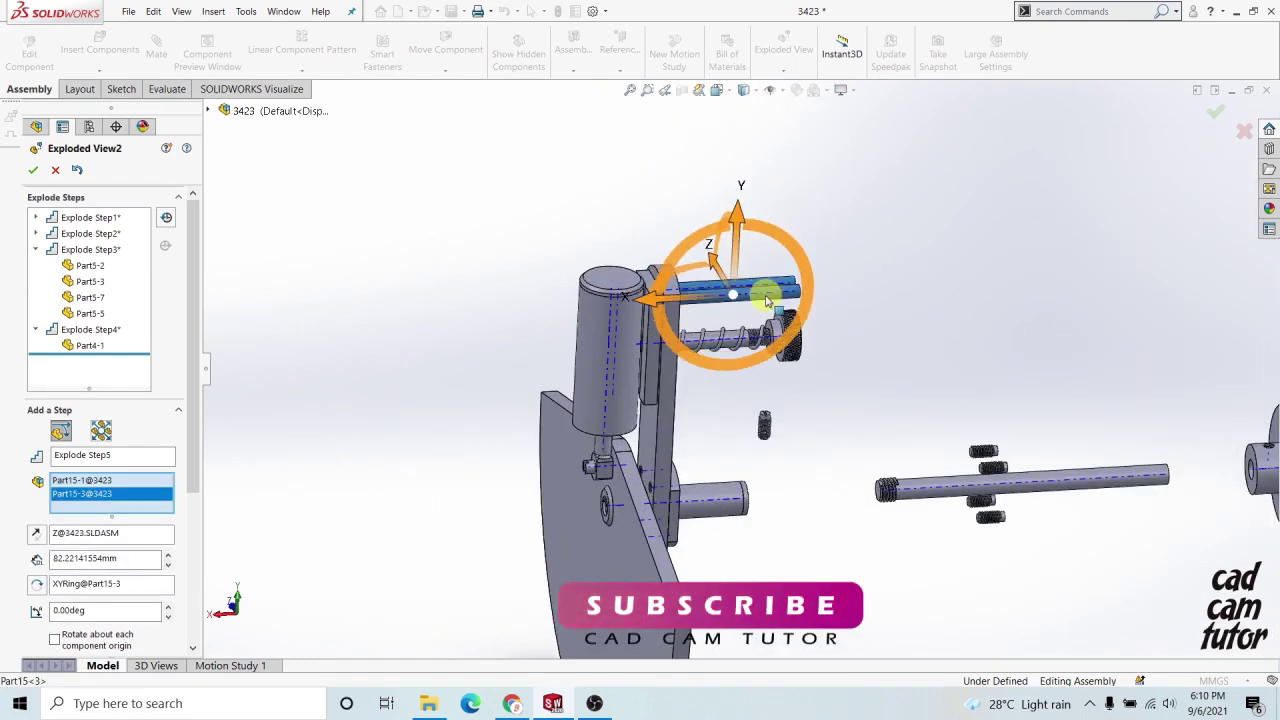
pyautogui.moveTo(651, 291); pyautogui.dragTo(990, 290)
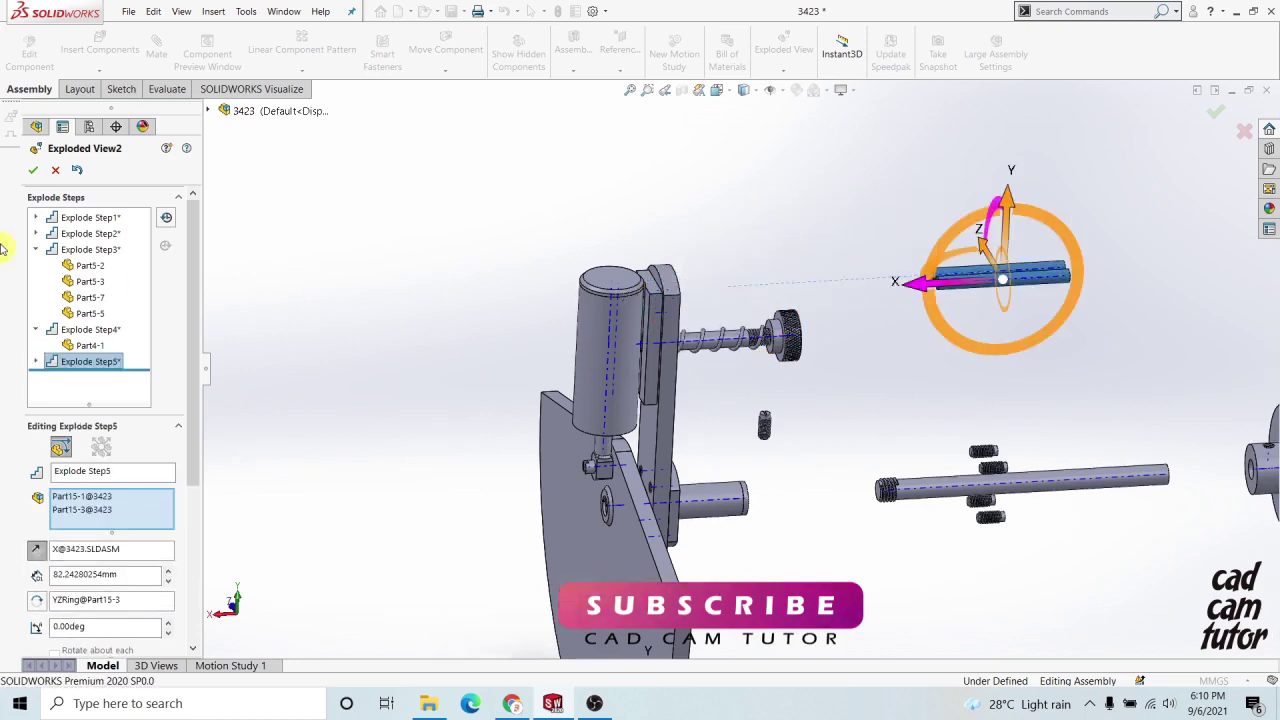
pyautogui.scroll(-3, 108, 610)
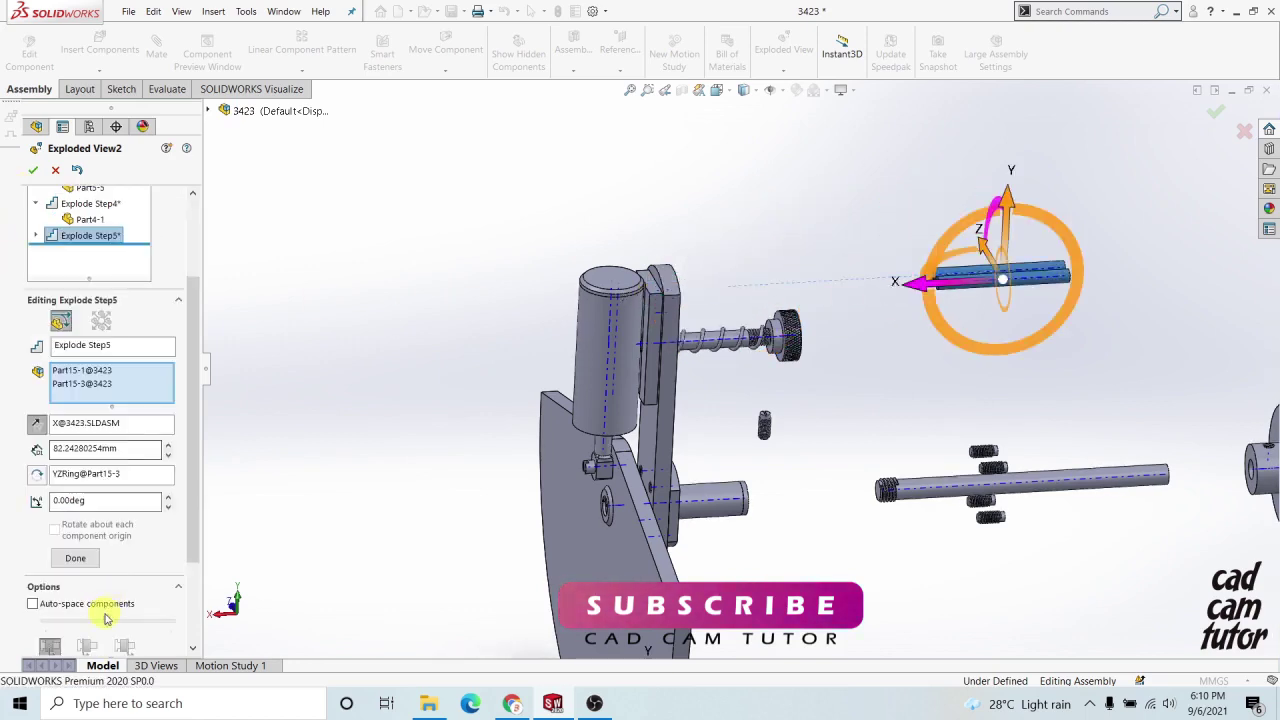
pyautogui.click(77, 562)
pyautogui.click(603, 330)
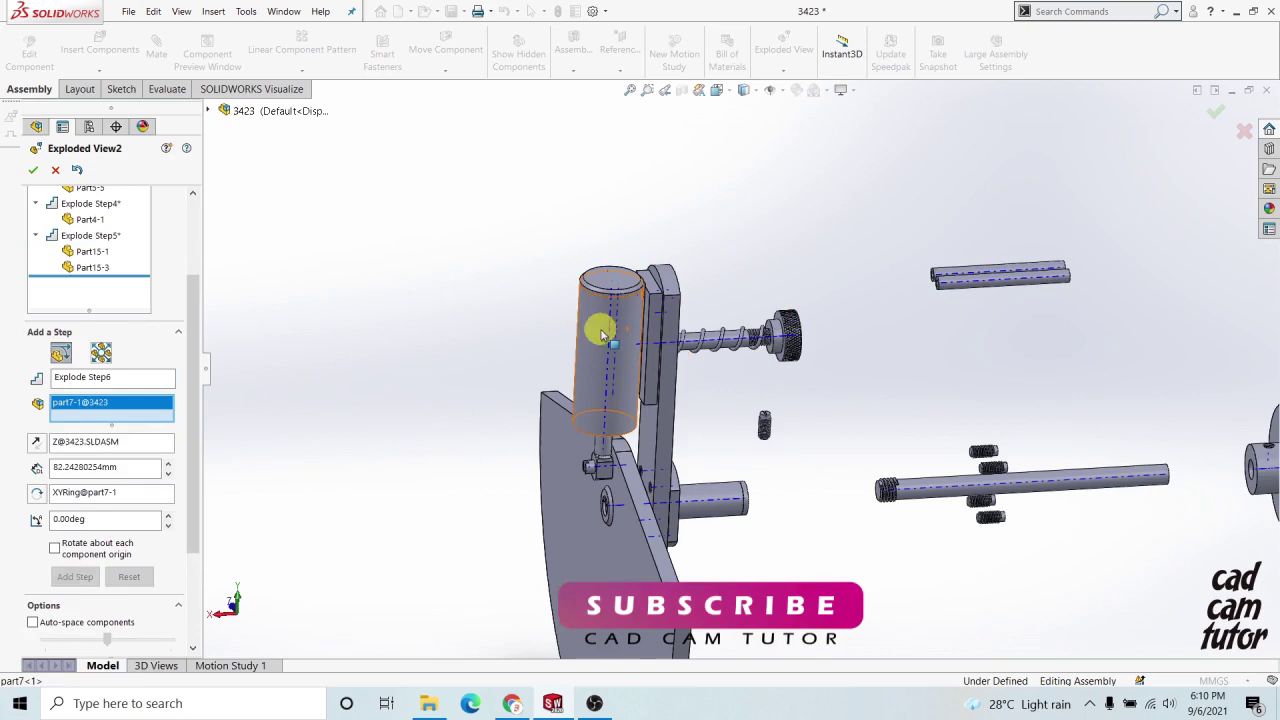
# - Replace the cylinder with top cap Part8-1, lift it 62.08 mm along Y as Explode Step6, and finish Exploded View2
pyautogui.click(600, 278)
pyautogui.rightClick(125, 407)
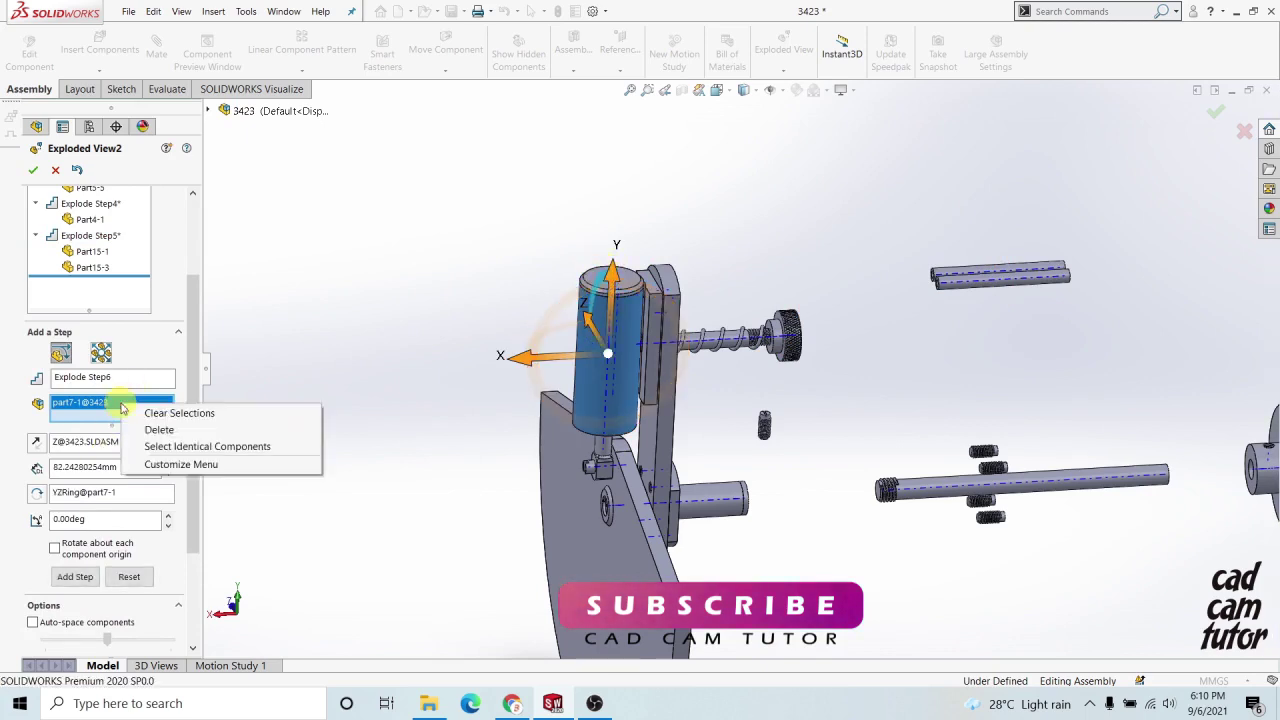
pyautogui.click(160, 429)
pyautogui.click(593, 280)
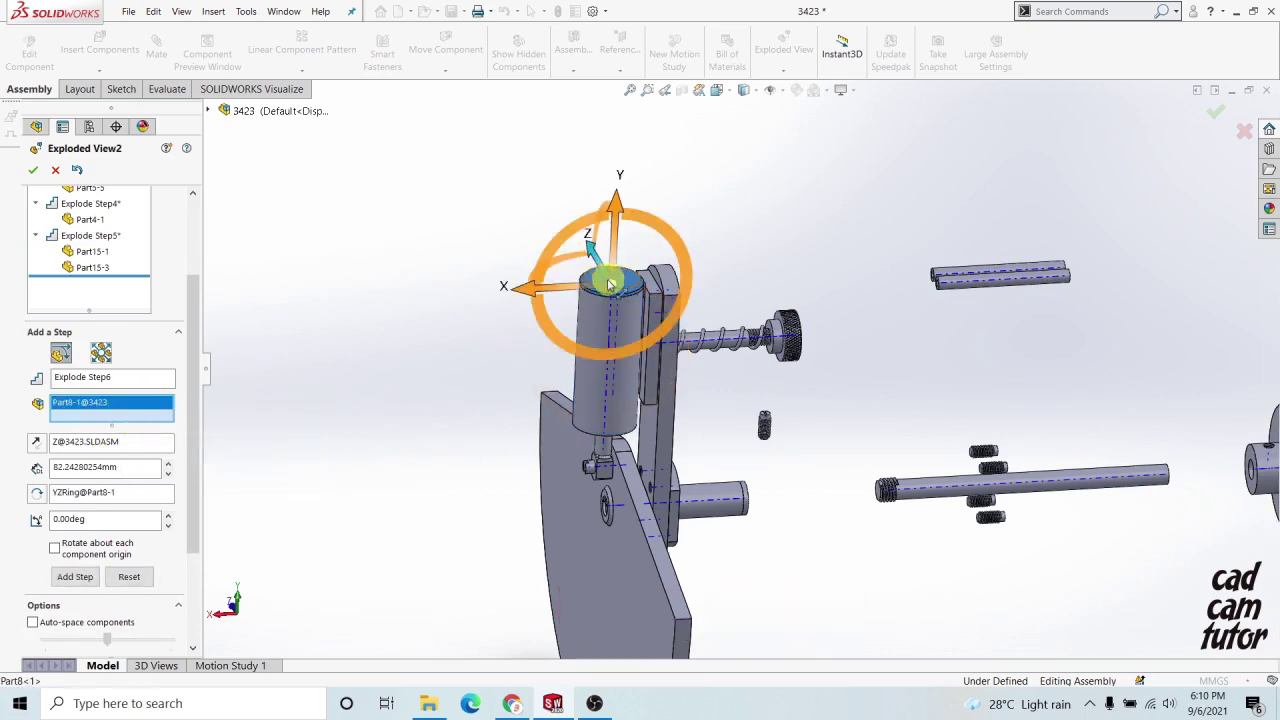
pyautogui.moveTo(612, 233); pyautogui.dragTo(610, 85)
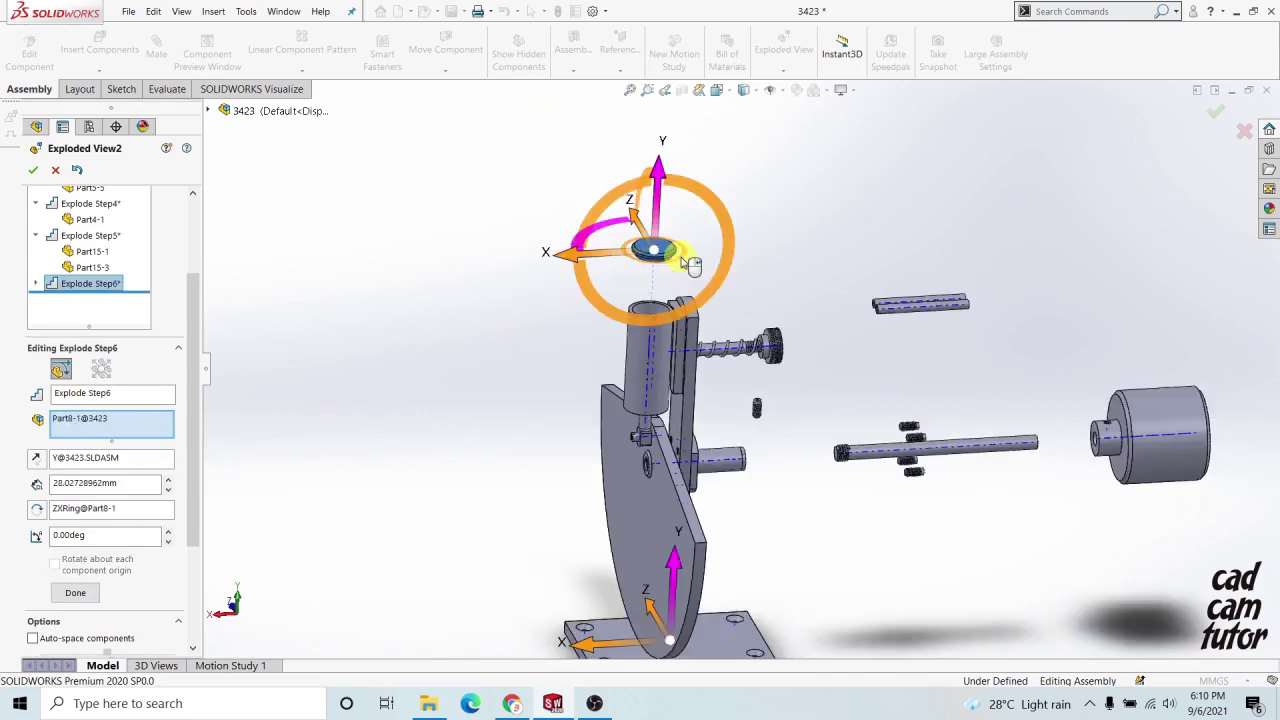
pyautogui.moveTo(686, 205); pyautogui.dragTo(812, 460)
pyautogui.moveTo(812, 460)
pyautogui.mouseDown(button='middle')
pyautogui.moveTo(808, 486)
pyautogui.moveTo(831, 414)
pyautogui.moveTo(822, 482)
pyautogui.mouseUp(button='middle')
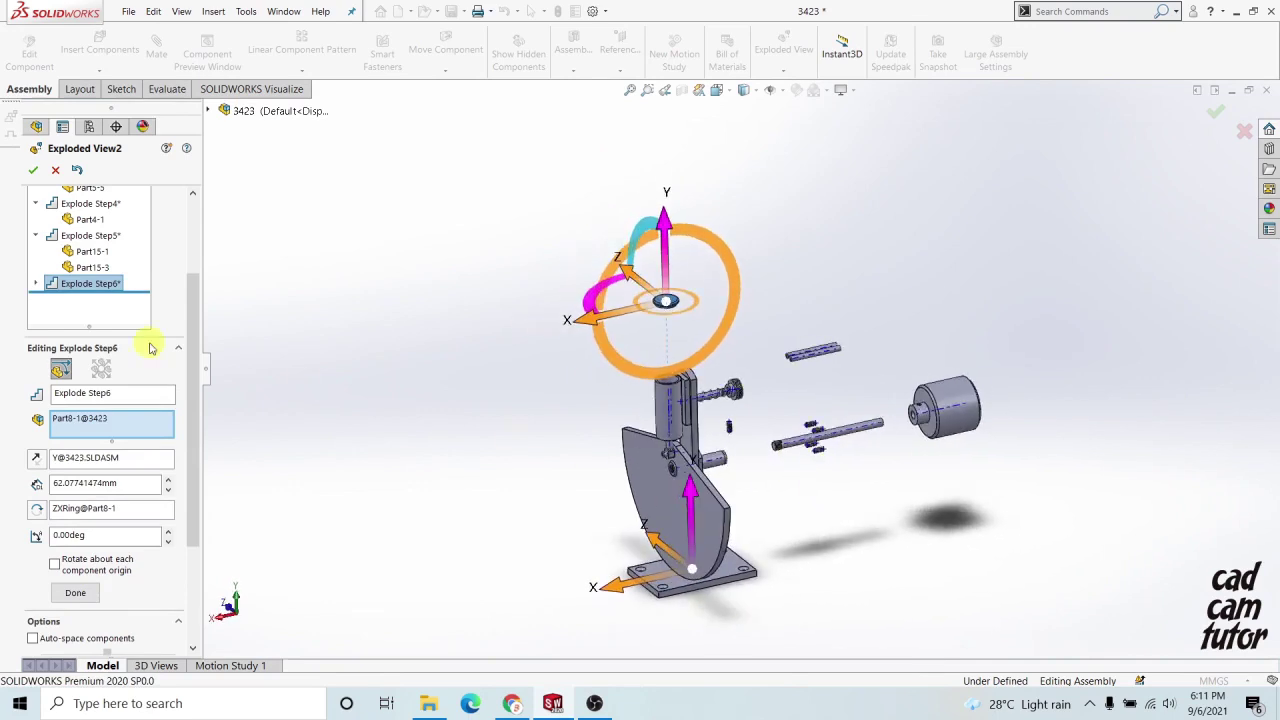
pyautogui.click(31, 172)
# - Play Exploded View2's collapse animation, then close the Animation Controller
pyautogui.rightClick(120, 230)
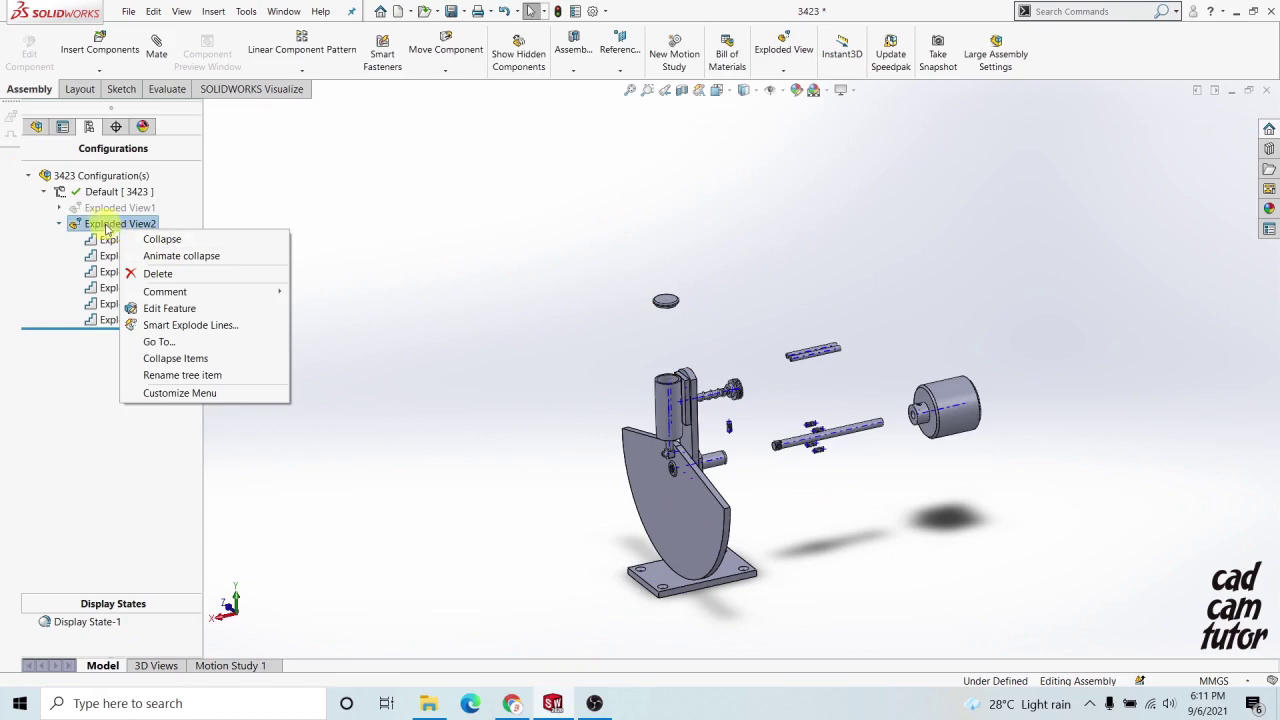
pyautogui.rightClick(105, 222)
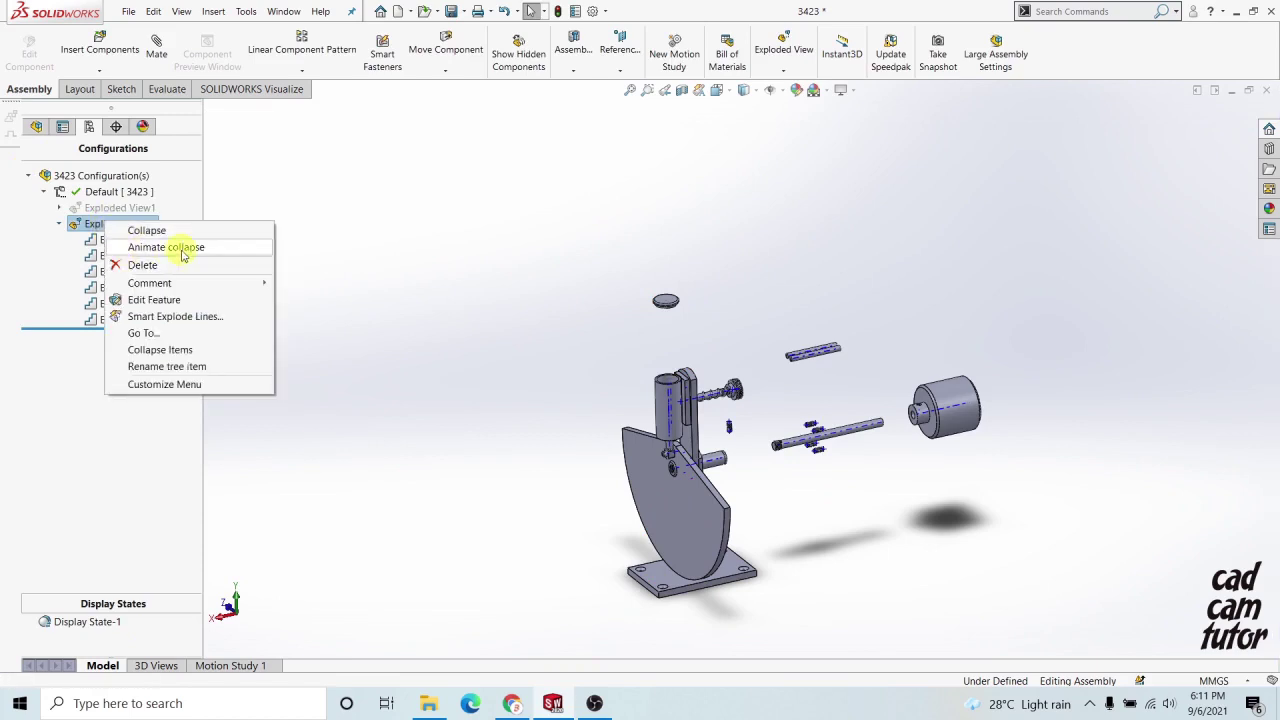
pyautogui.click(162, 250)
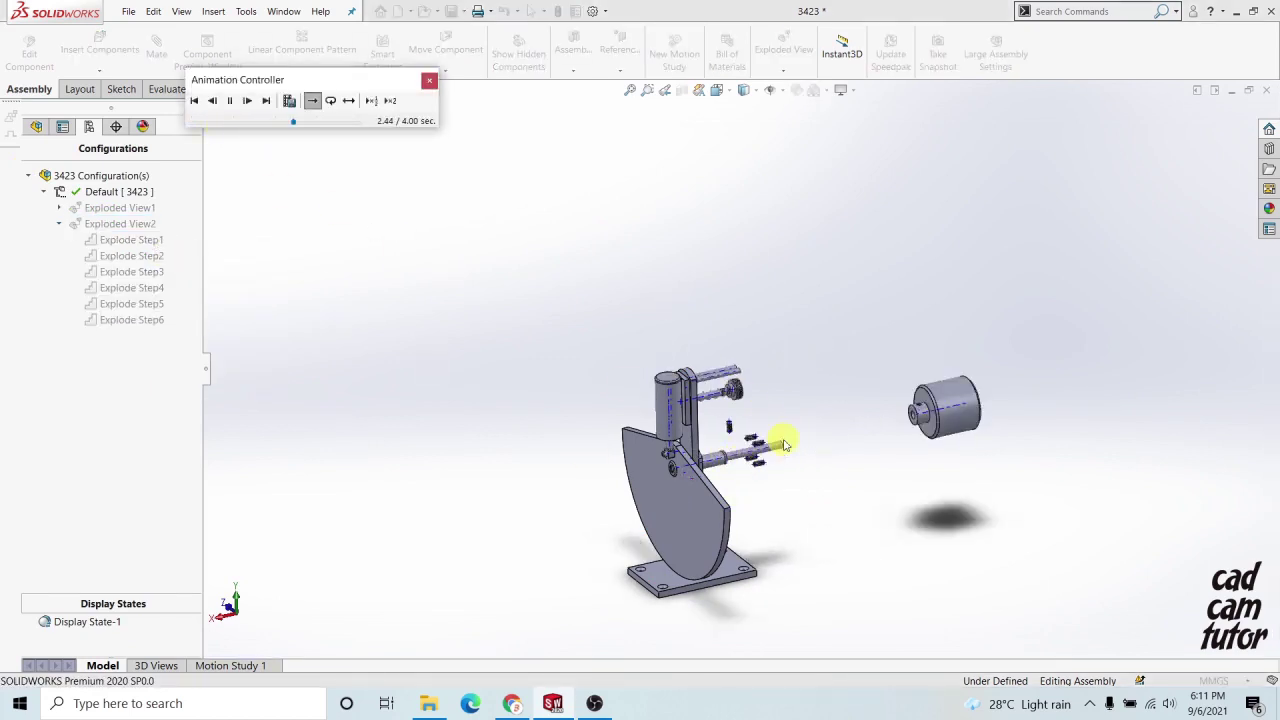
pyautogui.moveTo(623, 500); pyautogui.dragTo(534, 438, button='middle')
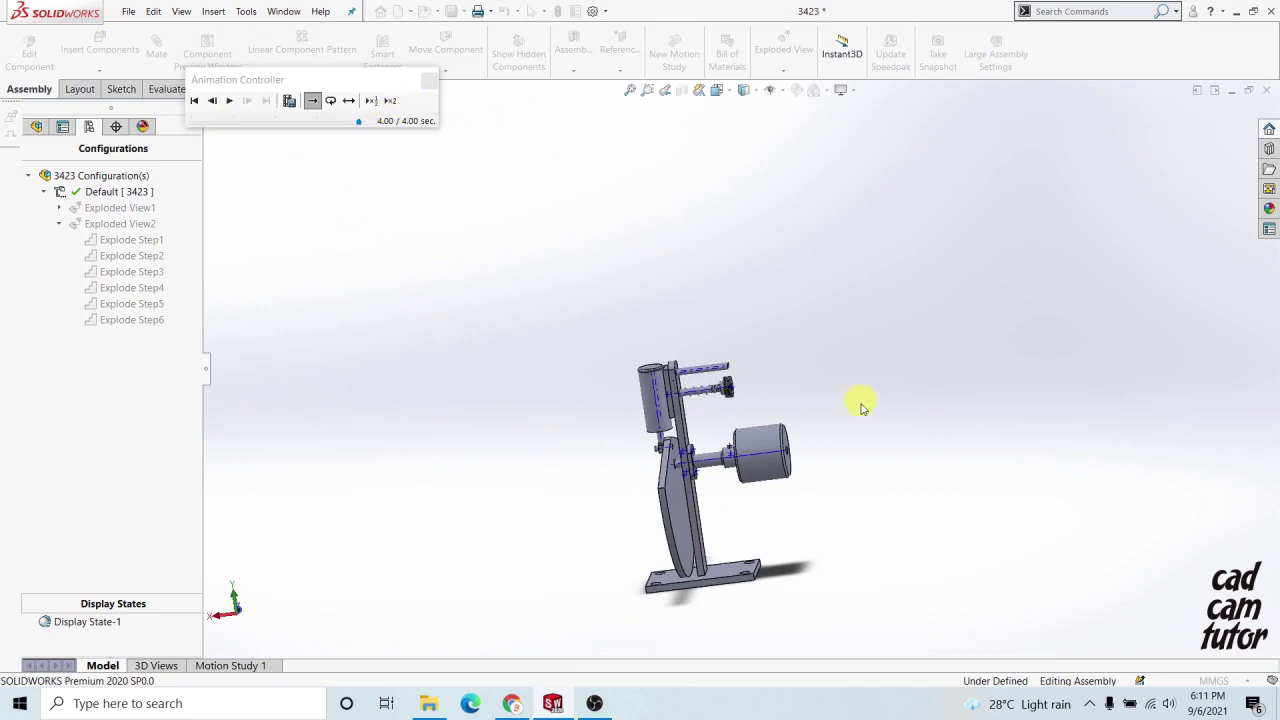
pyautogui.click(437, 87)
# - Play Exploded View2's explode animation through to 4.00 sec
pyautogui.moveTo(380, 420); pyautogui.dragTo(460, 511, button='middle')
pyautogui.scroll(-3, 820, 440)
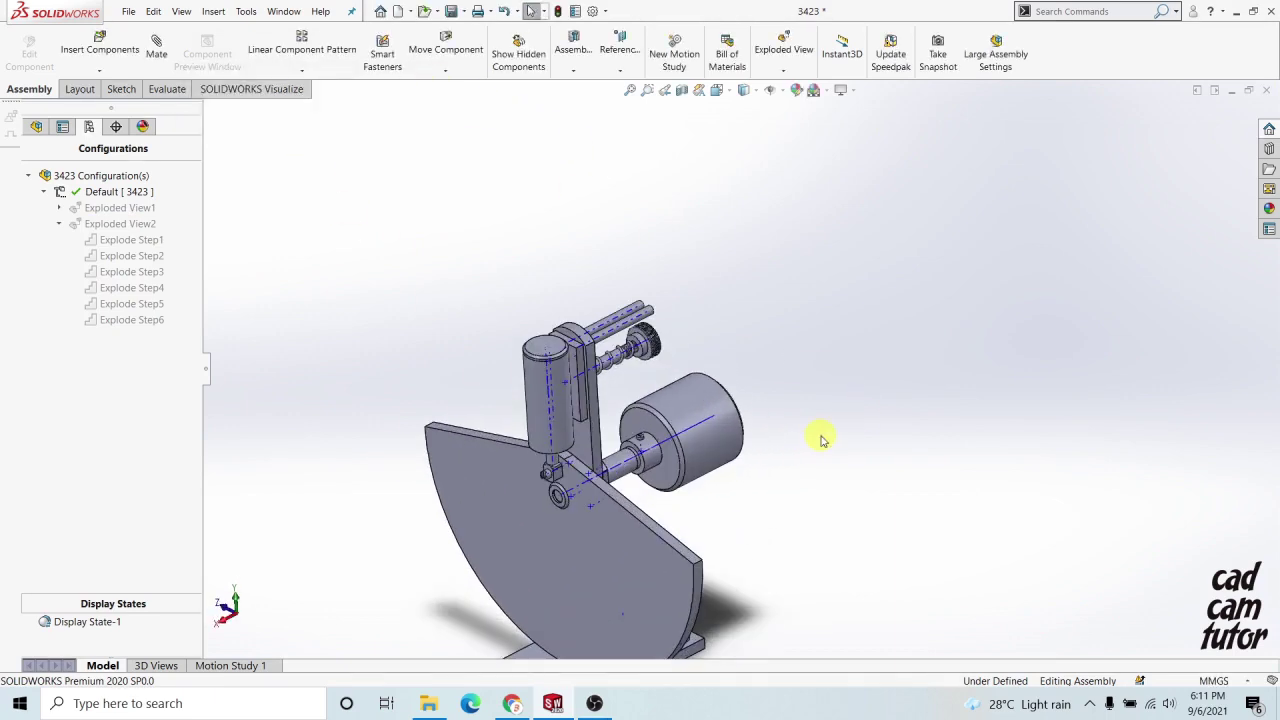
pyautogui.rightClick(104, 228)
pyautogui.click(145, 250)
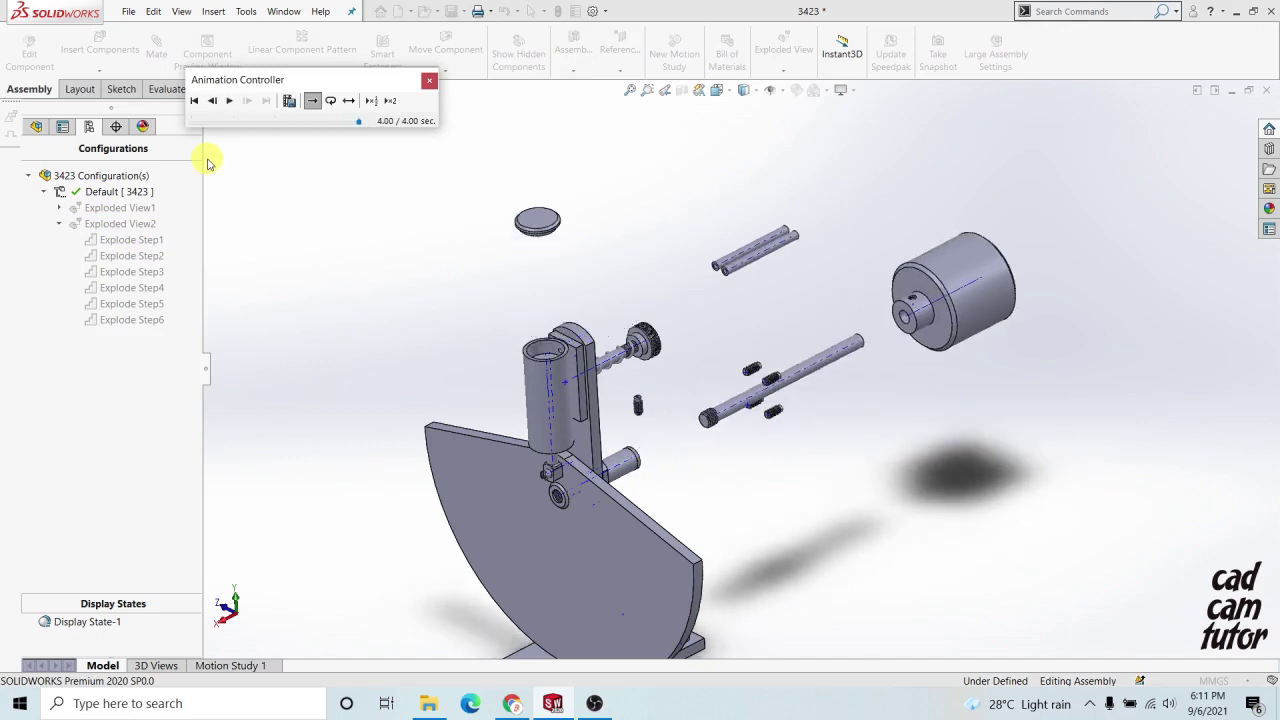
# - Close the explode playback, then replay Exploded View2's collapse animation until the mechanism is fully assembled
pyautogui.click(430, 84)
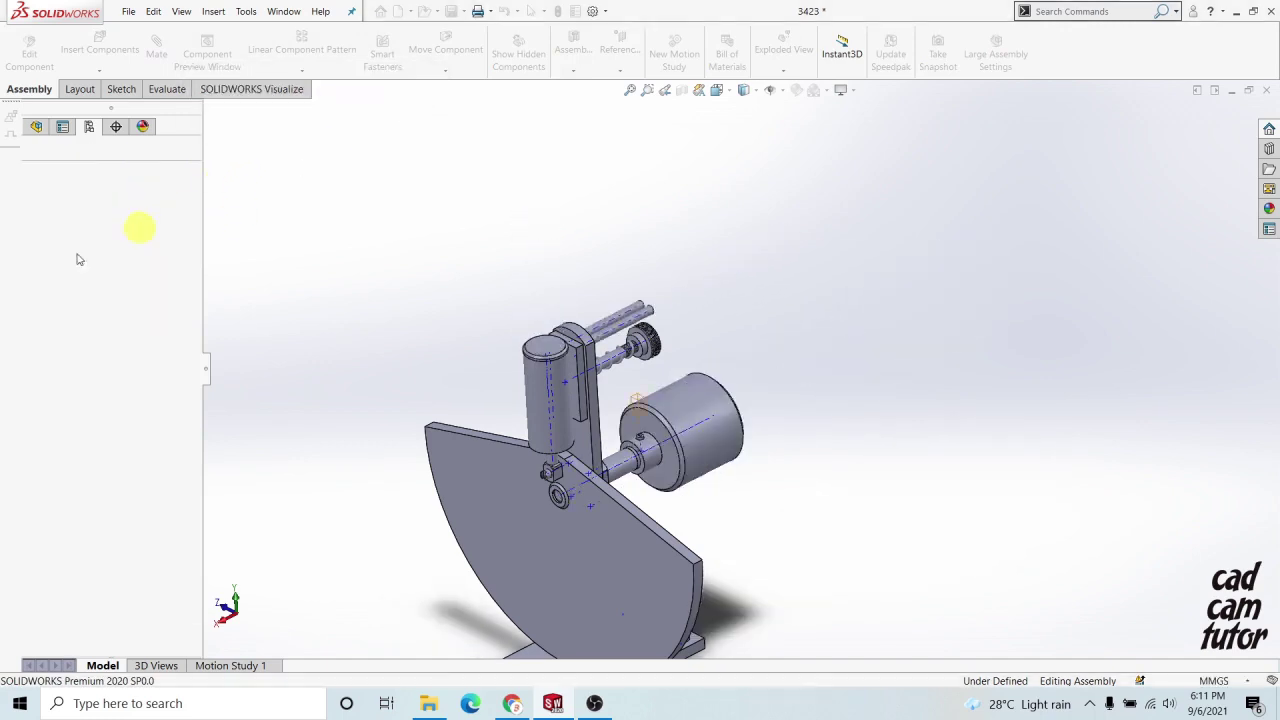
pyautogui.moveTo(855, 383); pyautogui.dragTo(703, 405, button='middle')
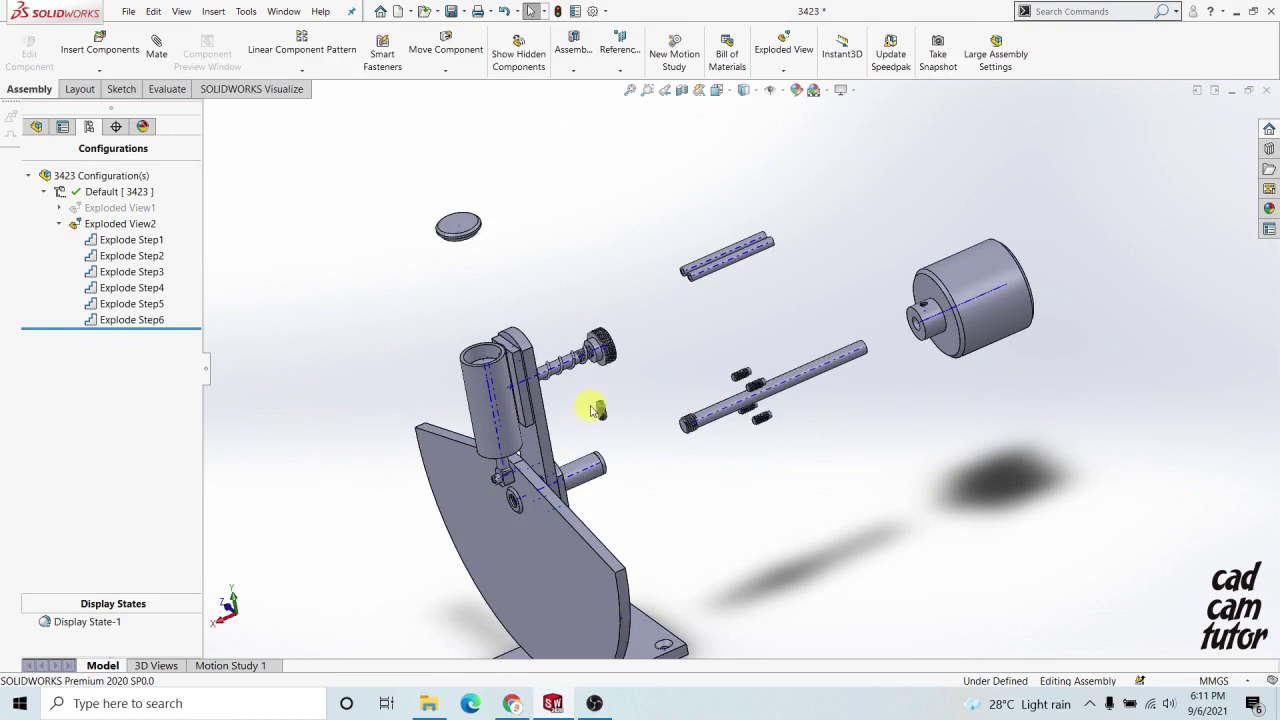
pyautogui.rightClick(103, 224)
pyautogui.click(137, 246)
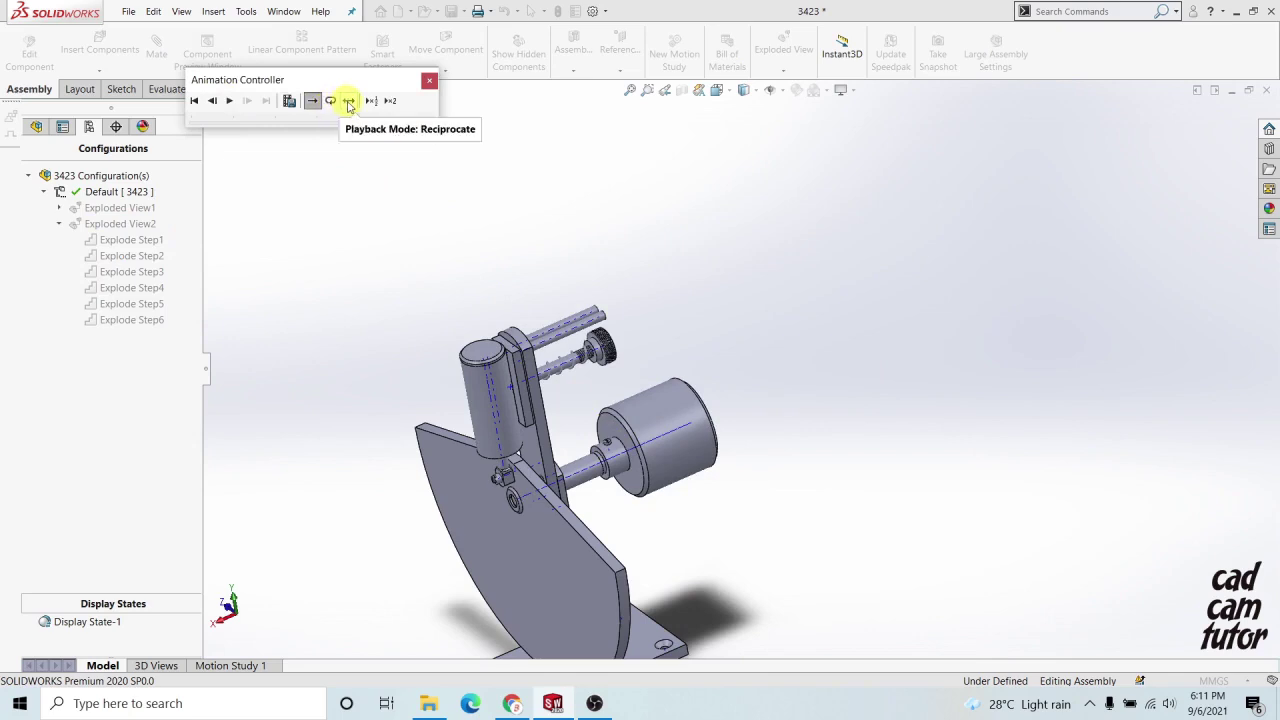
pyautogui.click(228, 101)
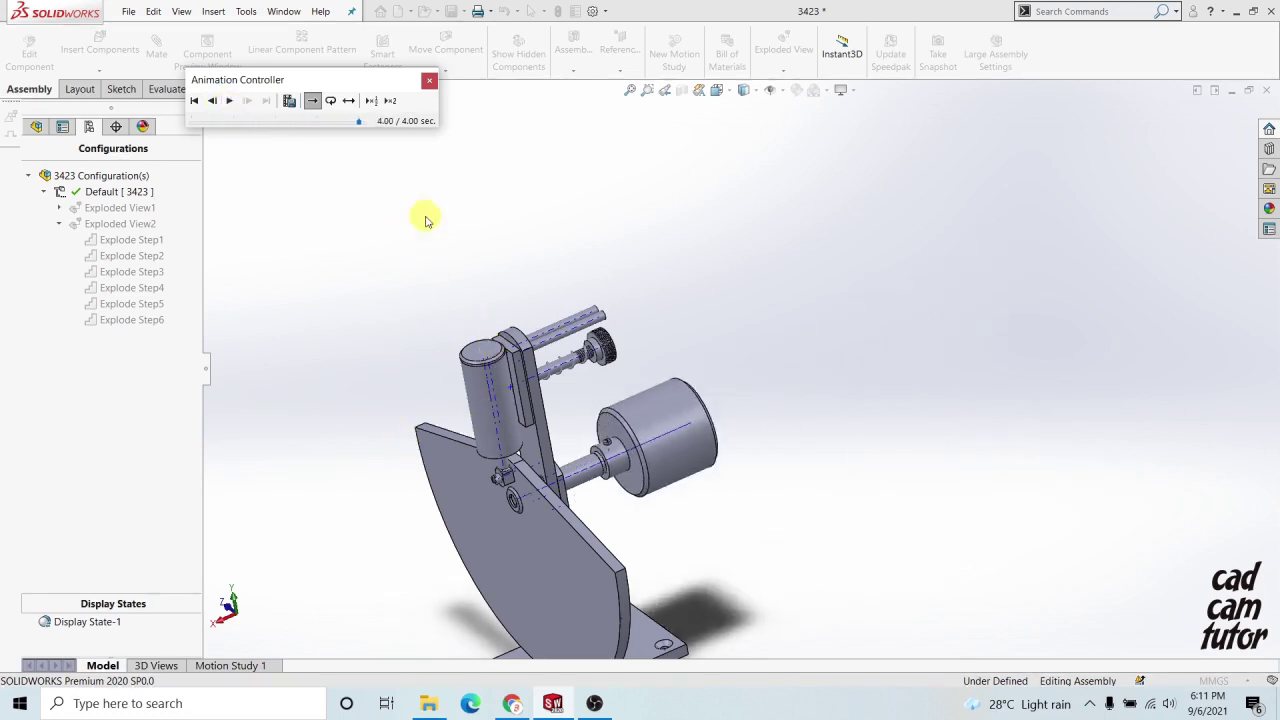
pyautogui.click(430, 87)
pyautogui.moveTo(500, 429); pyautogui.dragTo(420, 474, button='middle')
# - Play Exploded View1's explode animation, then close the Animation Controller
pyautogui.rightClick(101, 211)
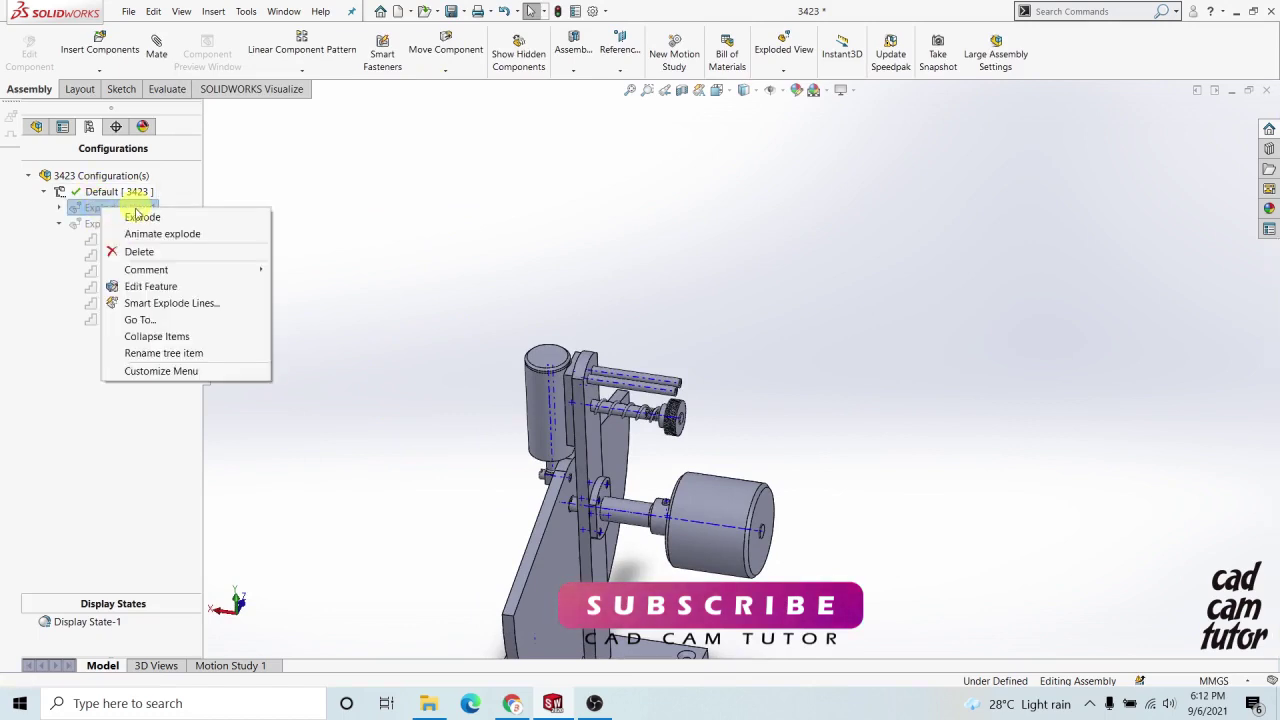
pyautogui.click(162, 232)
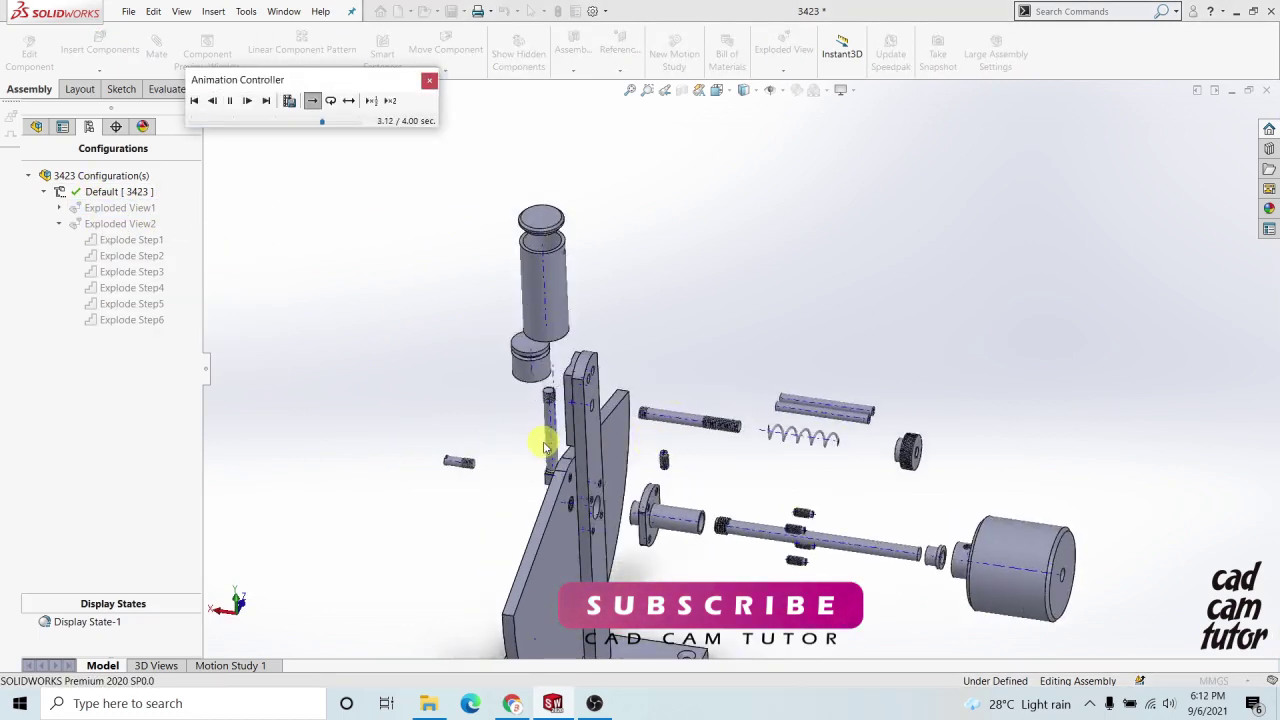
pyautogui.scroll(3, 663, 520)
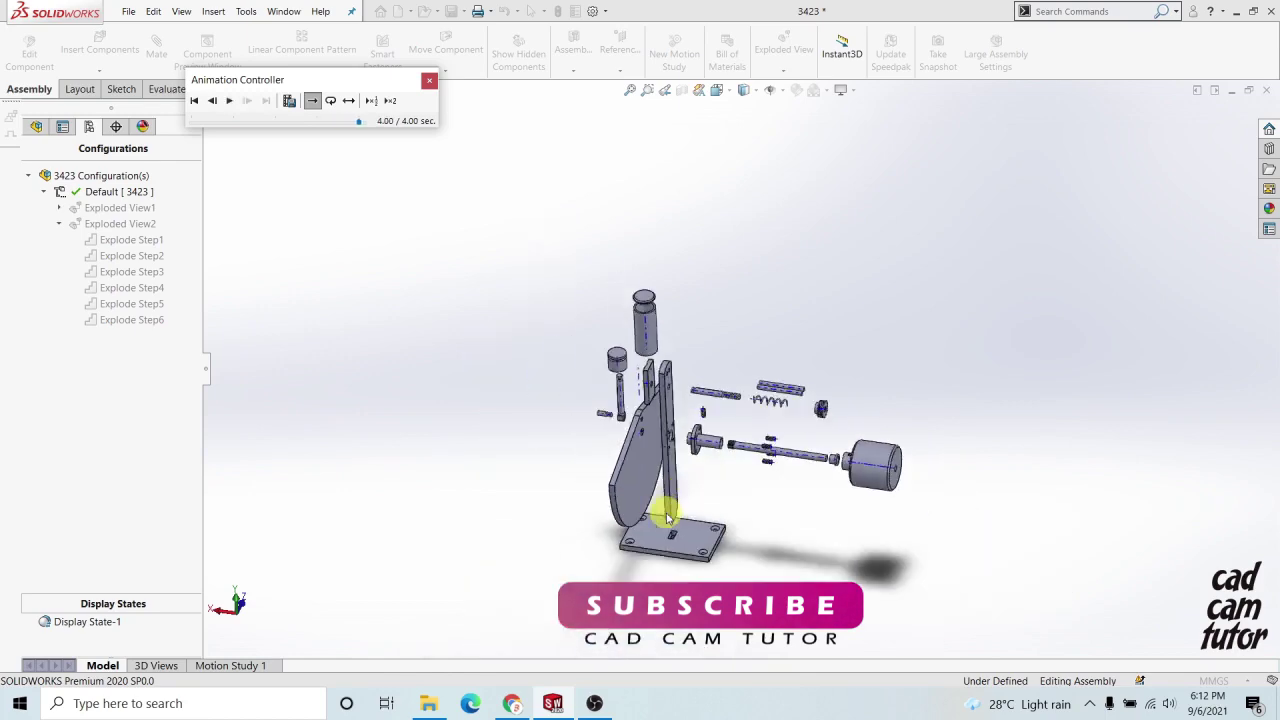
pyautogui.moveTo(663, 514); pyautogui.dragTo(516, 113, button='middle')
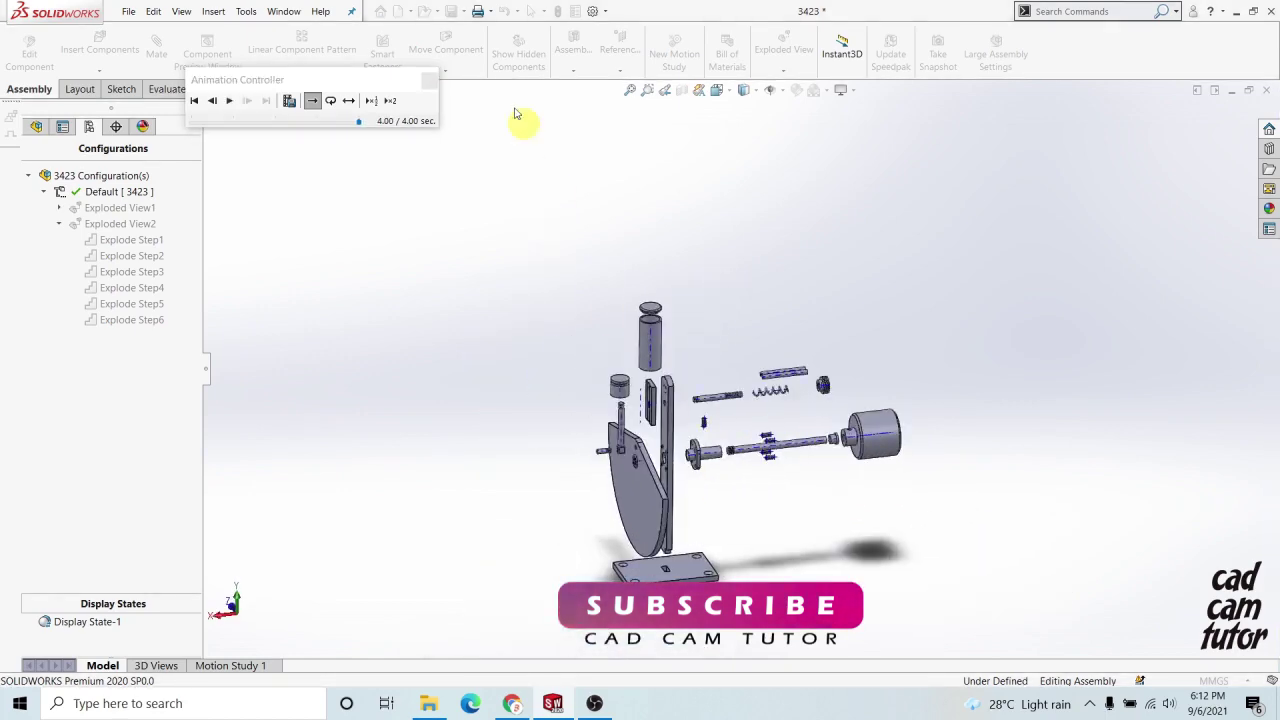
pyautogui.click(428, 80)
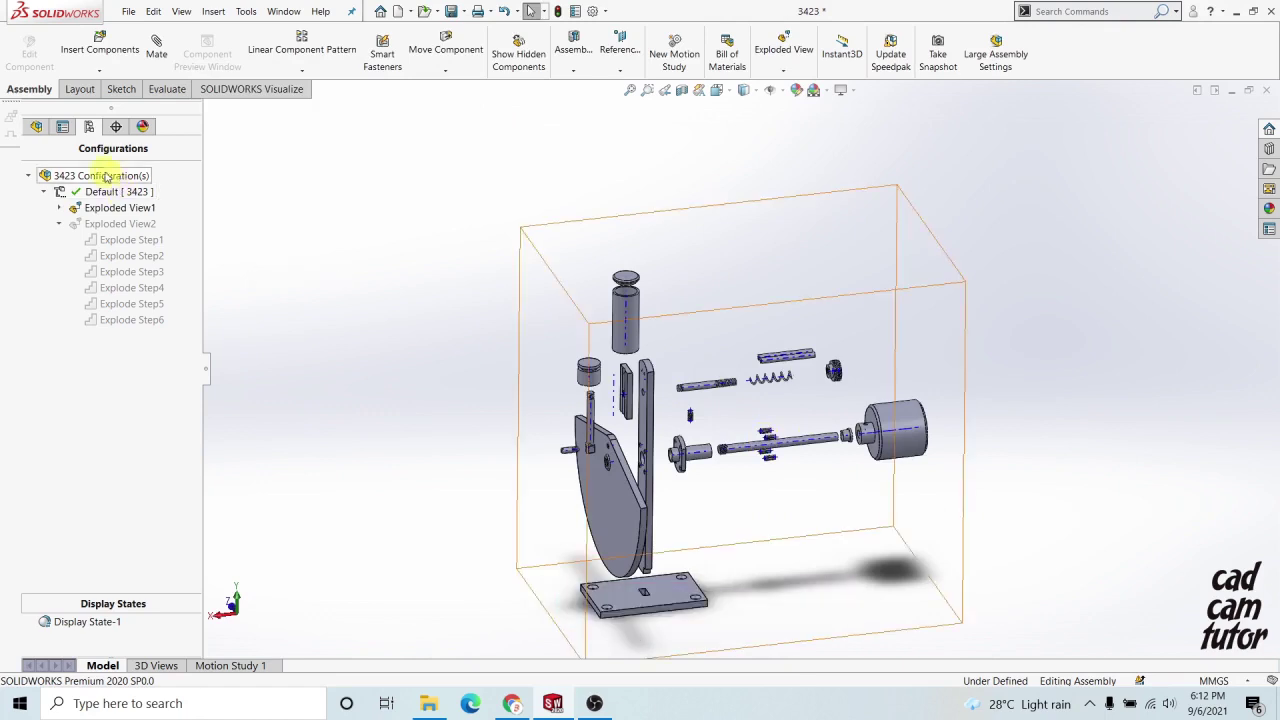
# - Make Exploded View2 active and collapse the mechanism back to assembled
pyautogui.moveTo(849, 506); pyautogui.dragTo(220, 310, button='middle')
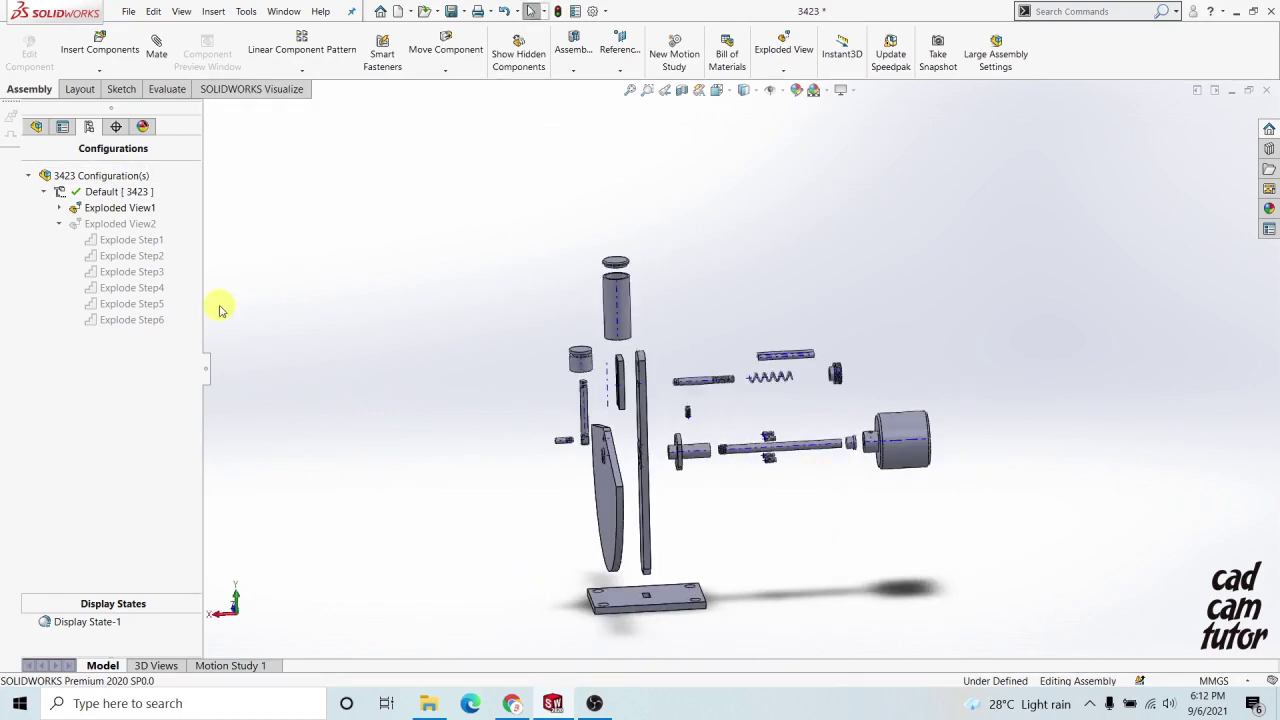
pyautogui.doubleClick(104, 222)
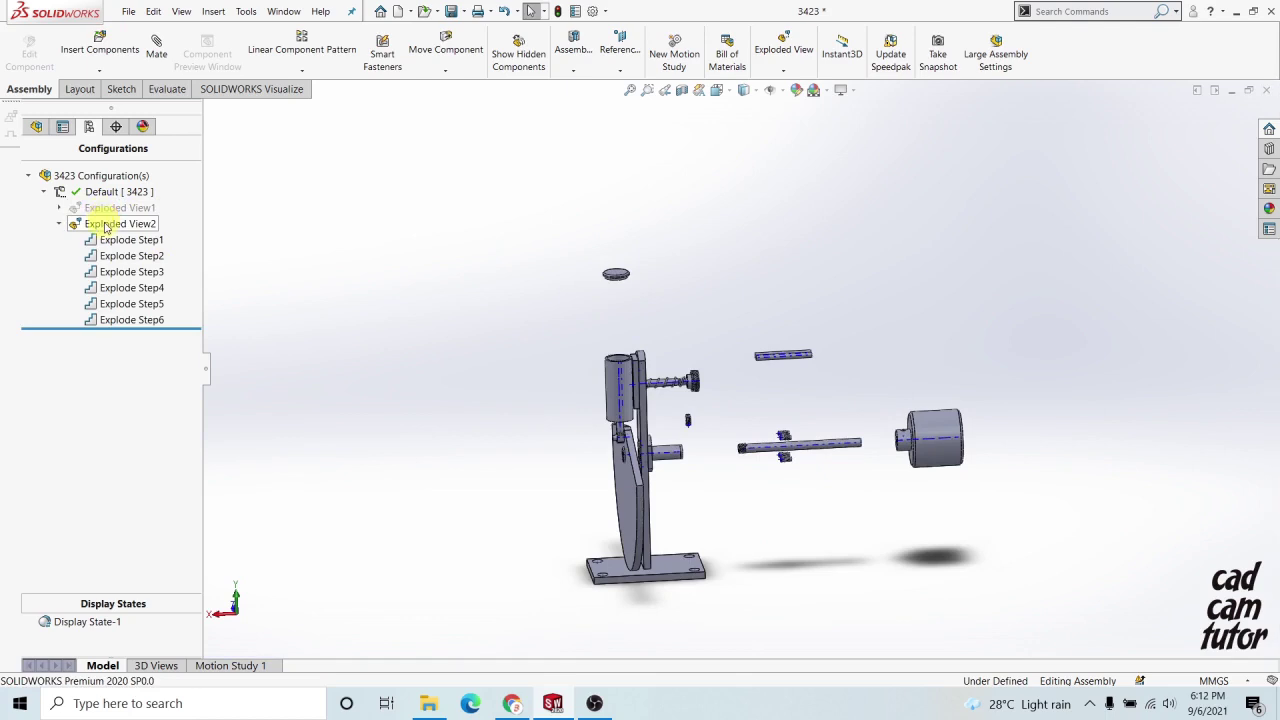
pyautogui.rightClick(104, 226)
pyautogui.click(125, 232)
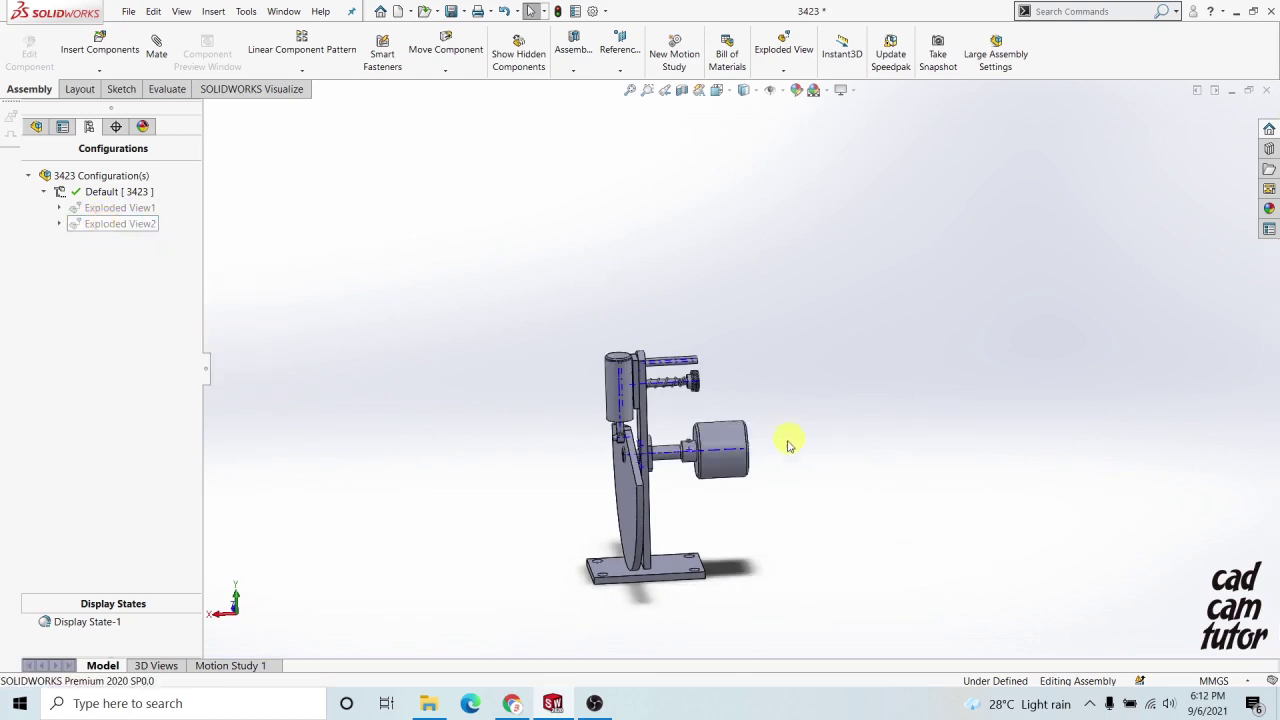
# - Return to the FeatureManager design tree and orbit the assembled mechanism from several angles
pyautogui.click(36, 126)
pyautogui.moveTo(814, 506); pyautogui.dragTo(660, 294, button='middle')
pyautogui.scroll(-3, 697, 309)
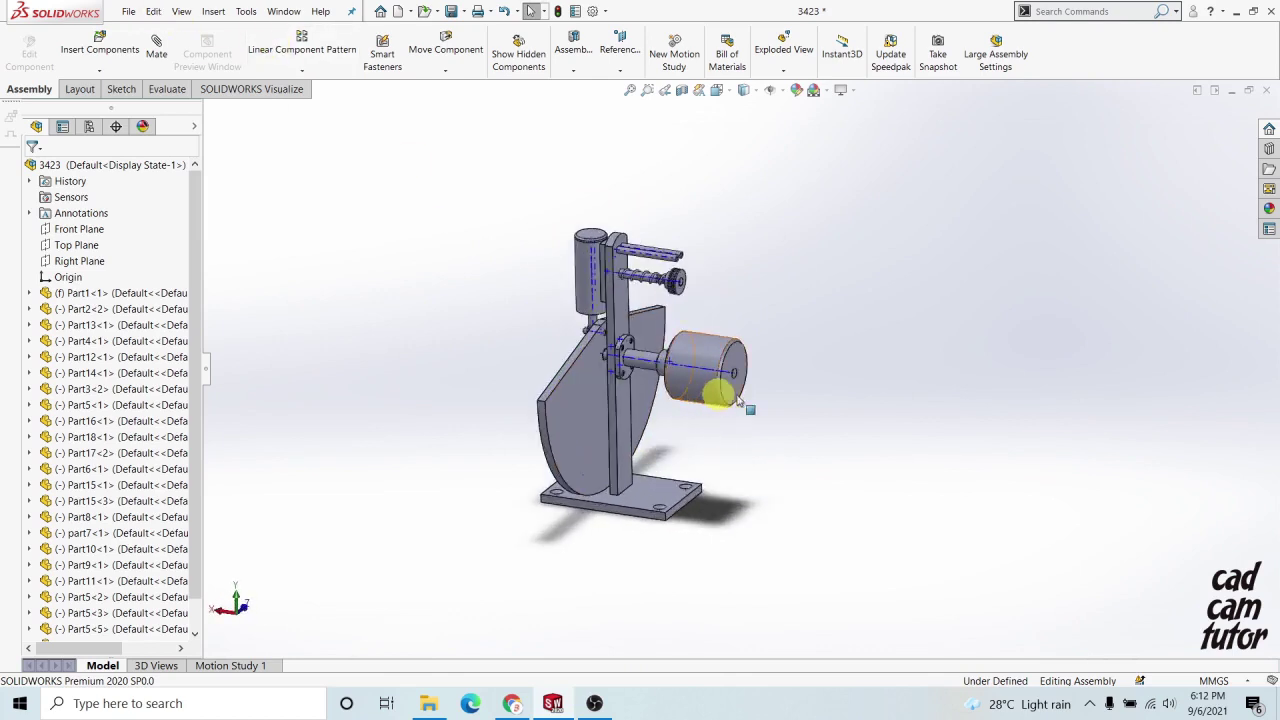
pyautogui.moveTo(731, 368)
pyautogui.mouseDown(button='middle')
pyautogui.moveTo(740, 306)
pyautogui.moveTo(726, 371)
pyautogui.moveTo(726, 351)
pyautogui.moveTo(748, 357)
pyautogui.moveTo(737, 346)
pyautogui.mouseUp(button='middle')
pyautogui.click(128, 11)
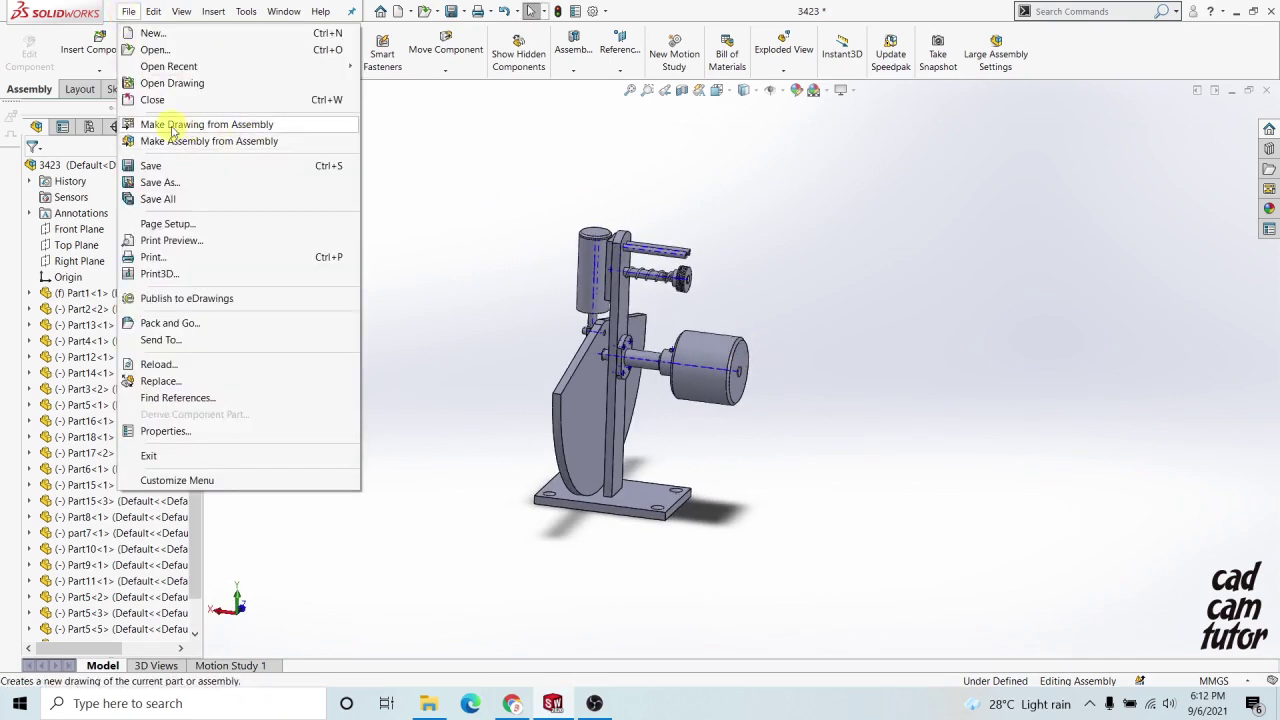
pyautogui.click(774, 303)
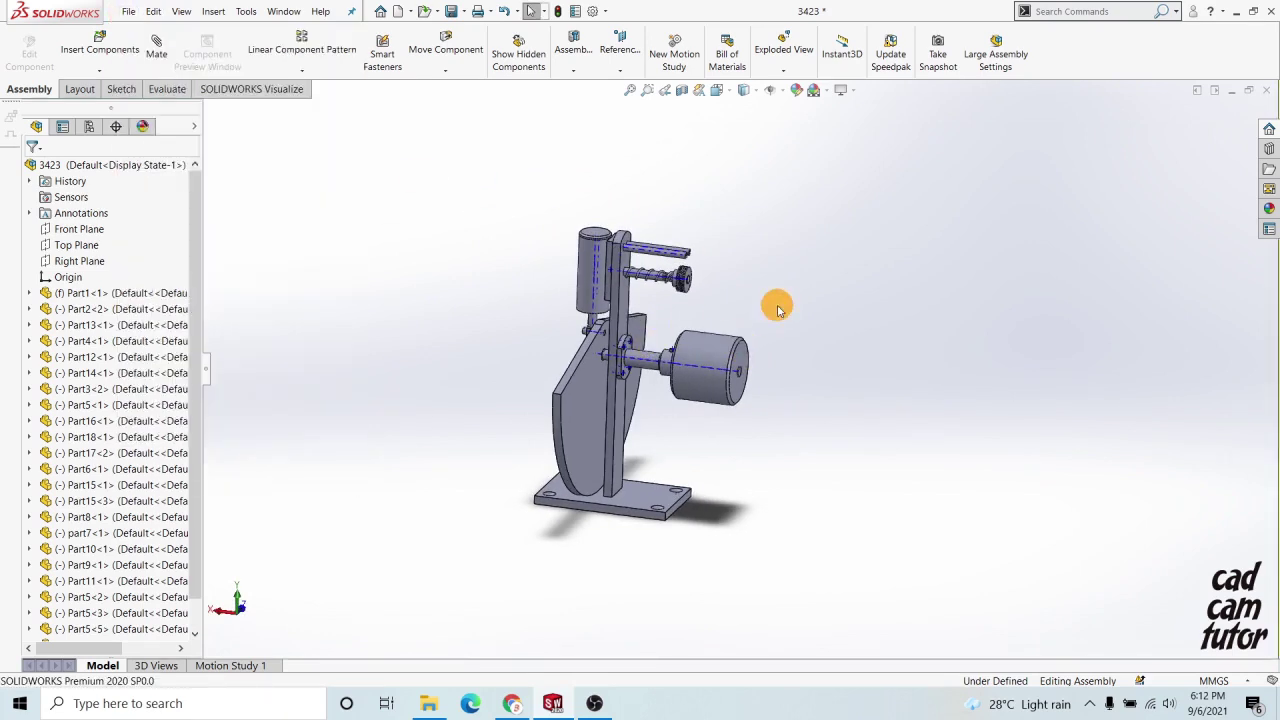
pyautogui.moveTo(774, 303); pyautogui.dragTo(760, 412, button='middle')
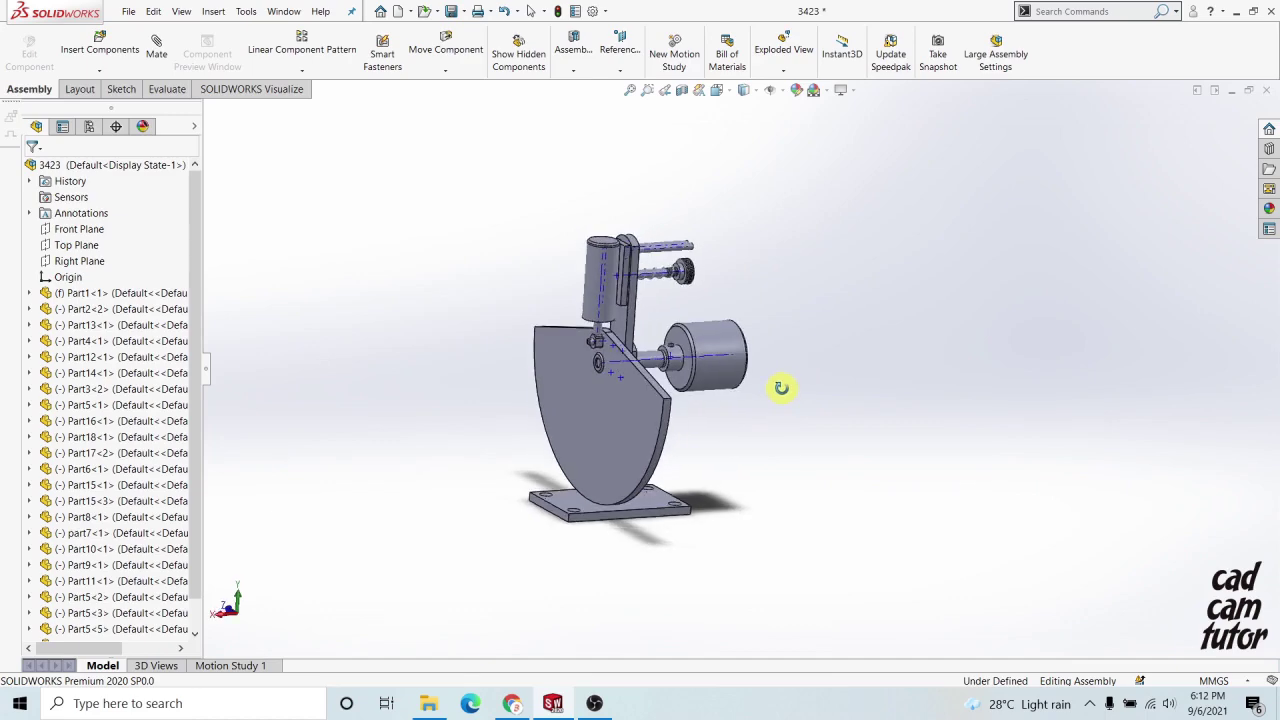